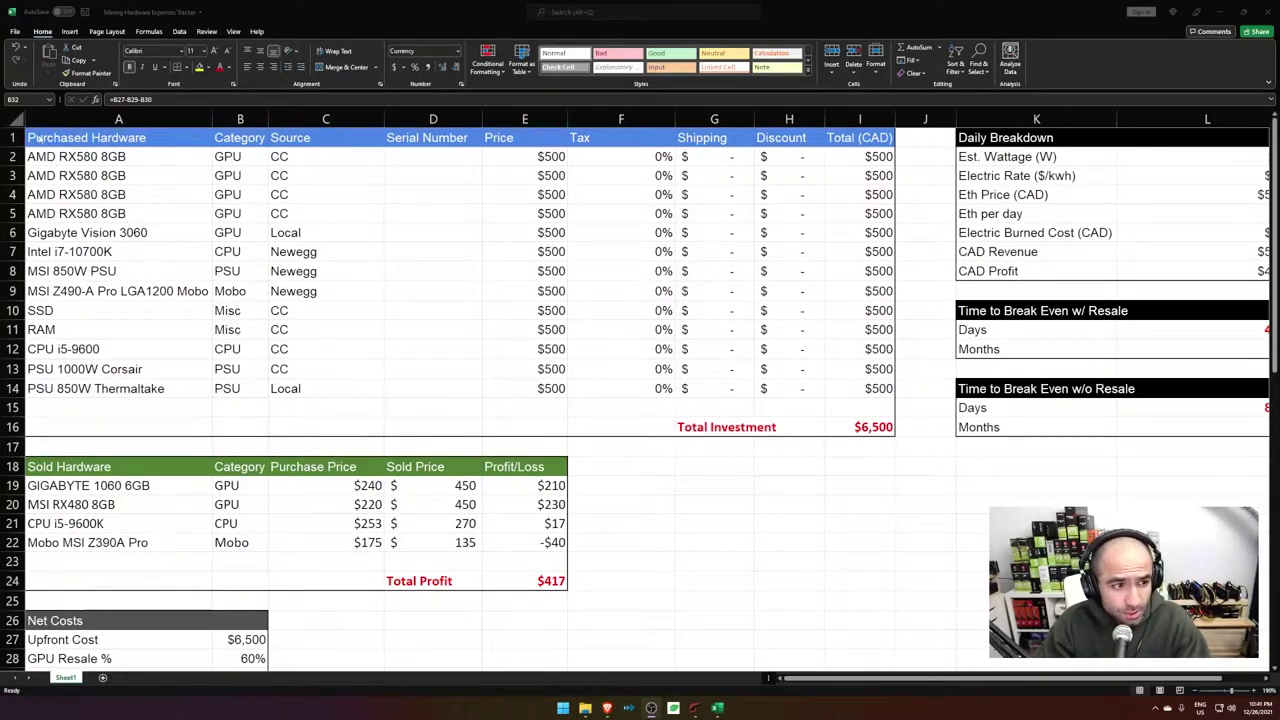
Step: Examine the Purchased Hardware table, including its item names, categories and purchase sources
drag(38, 141, 900, 440)
click(790, 427)
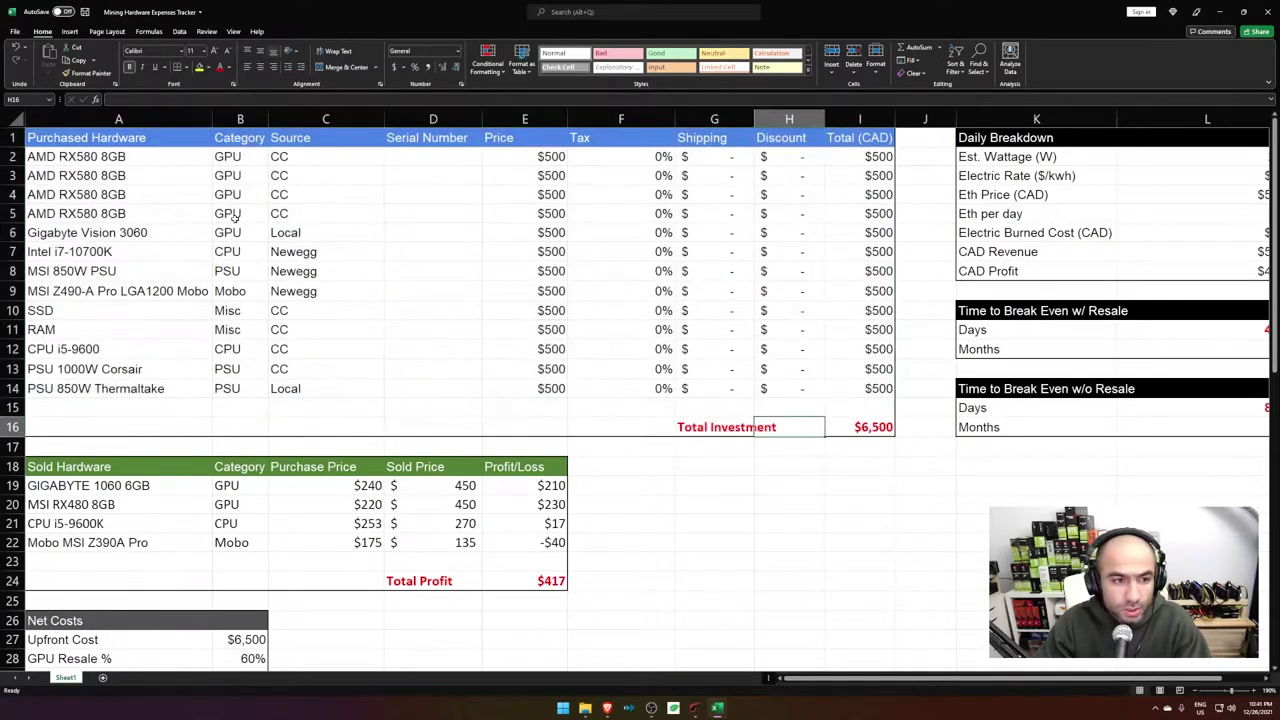
drag(108, 157, 106, 378)
drag(240, 151, 231, 371)
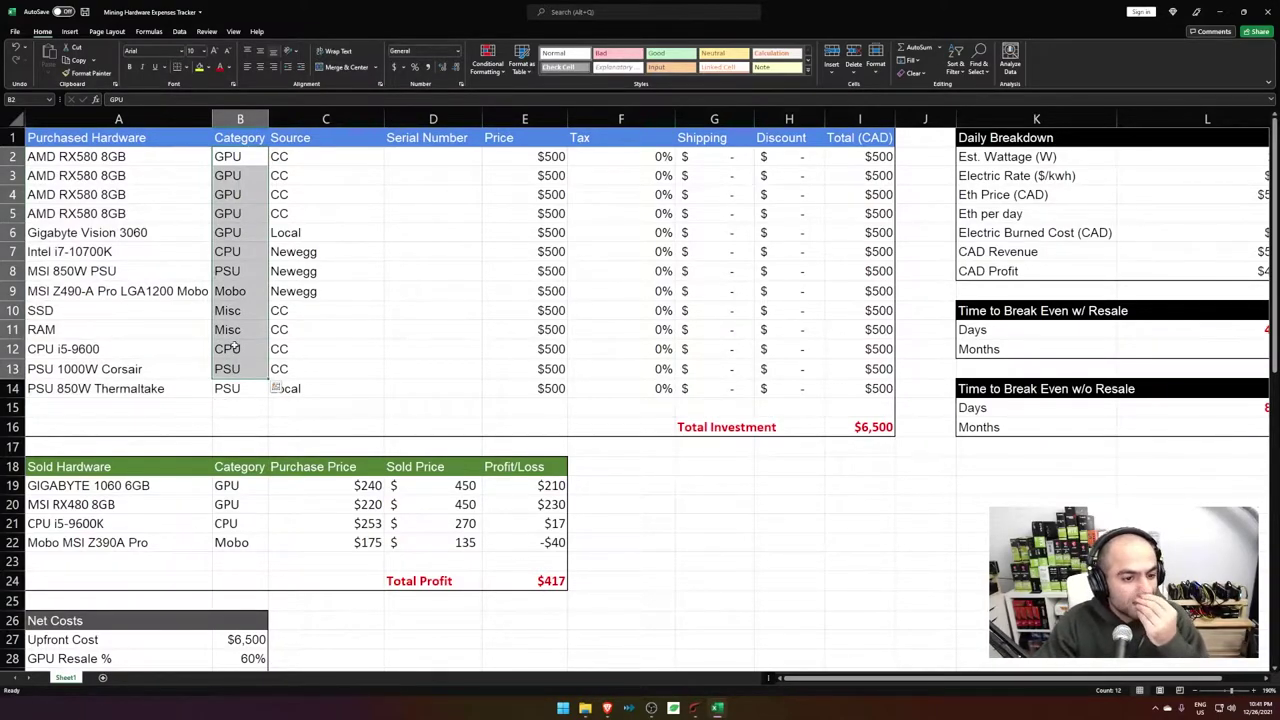
click(230, 348)
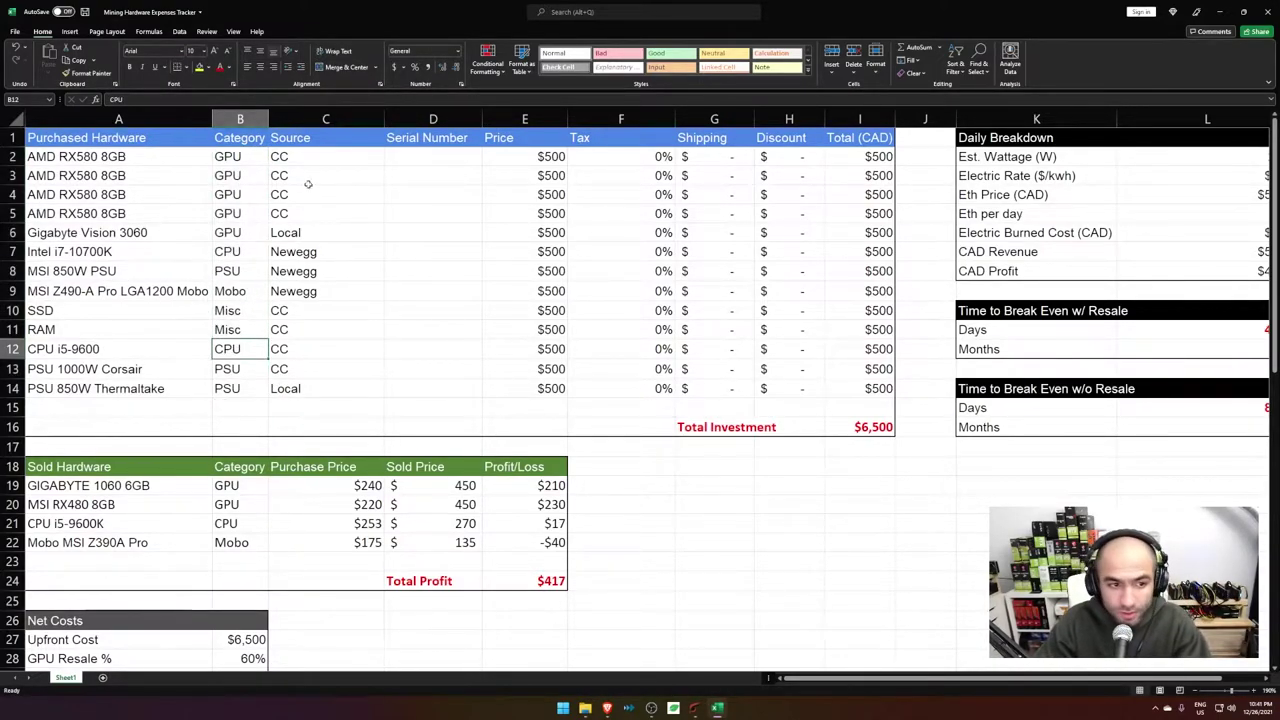
drag(376, 159, 392, 404)
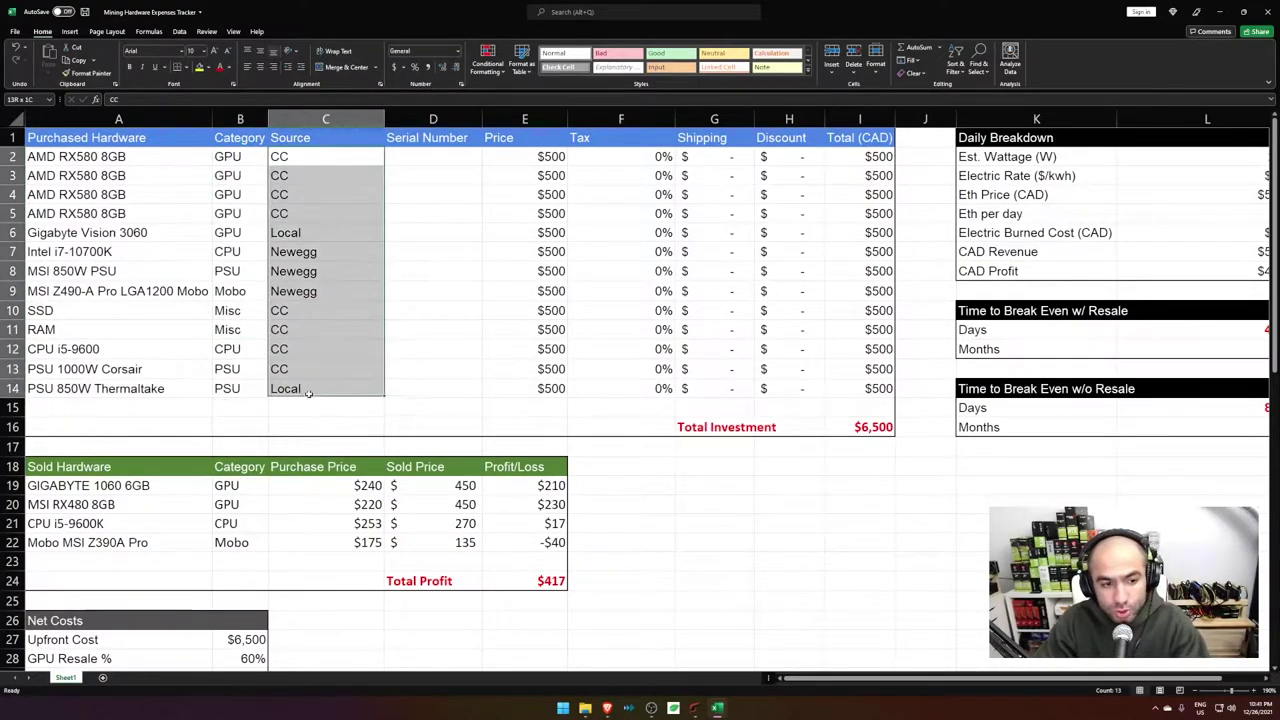
click(318, 252)
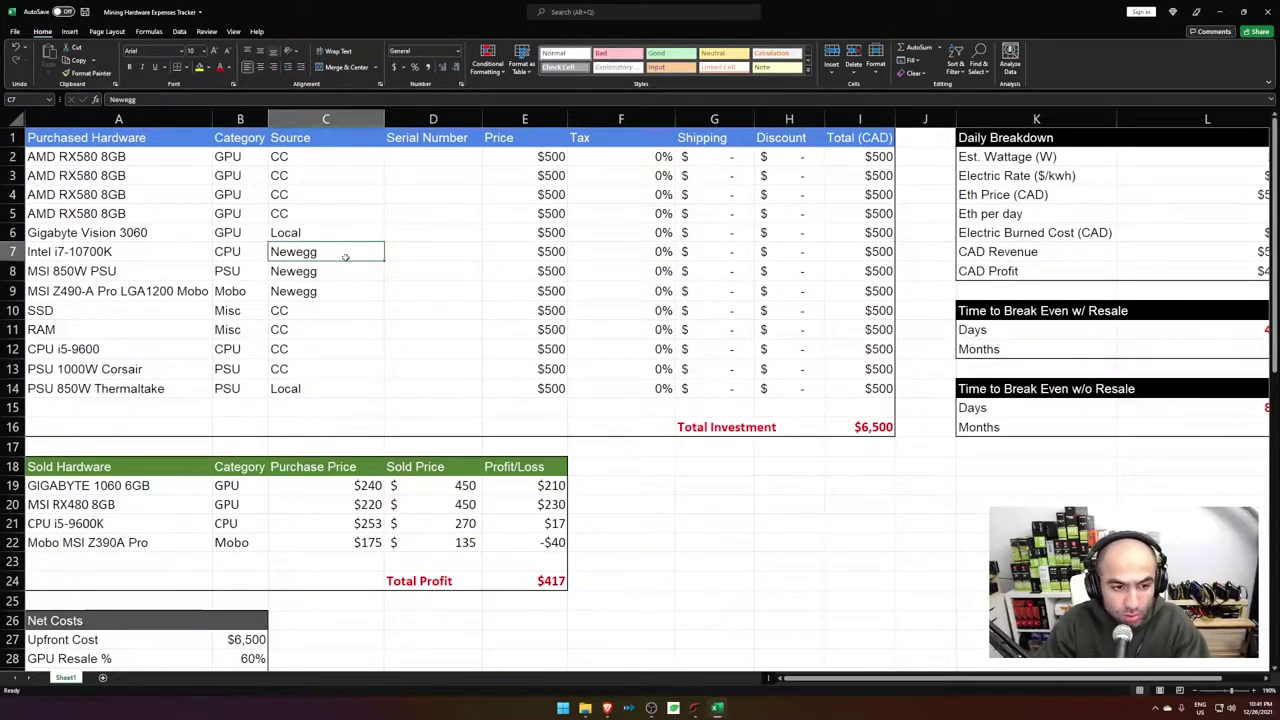
click(335, 236)
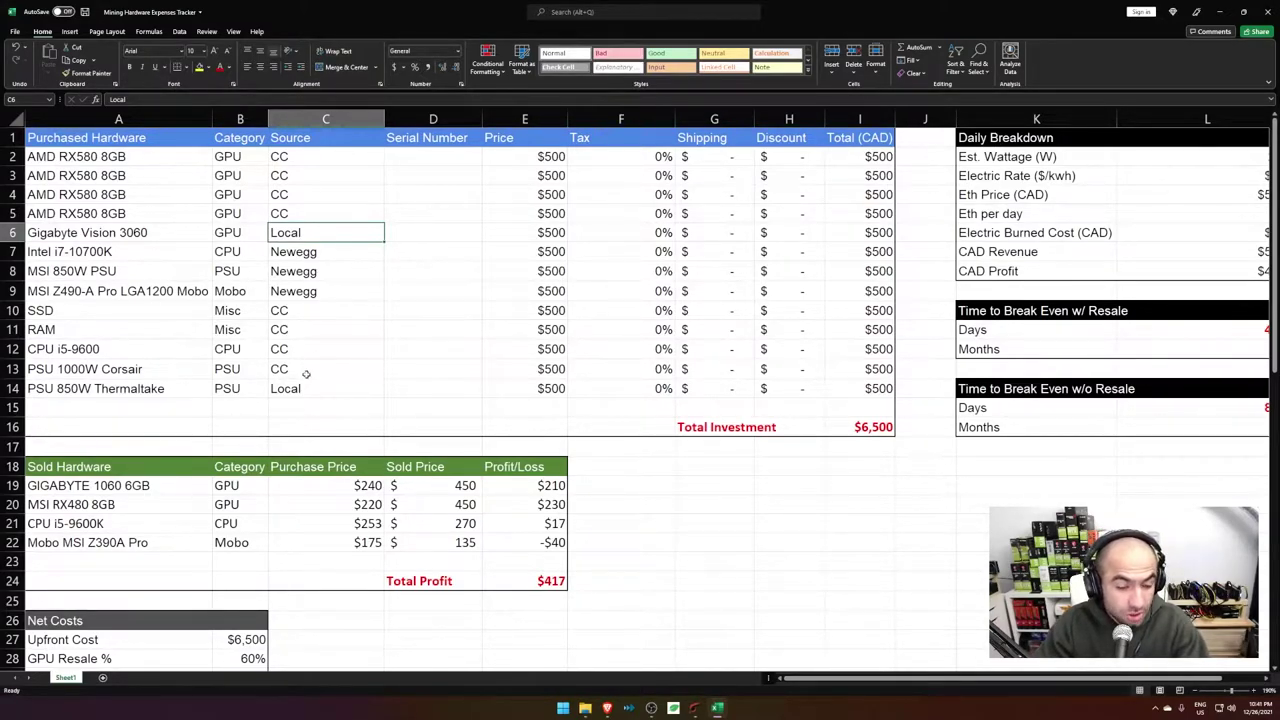
Step: Examine the Serial Number, Price, Tax, Shipping and Discount columns of the purchased hardware, along with the Newegg source entries
drag(405, 162, 426, 388)
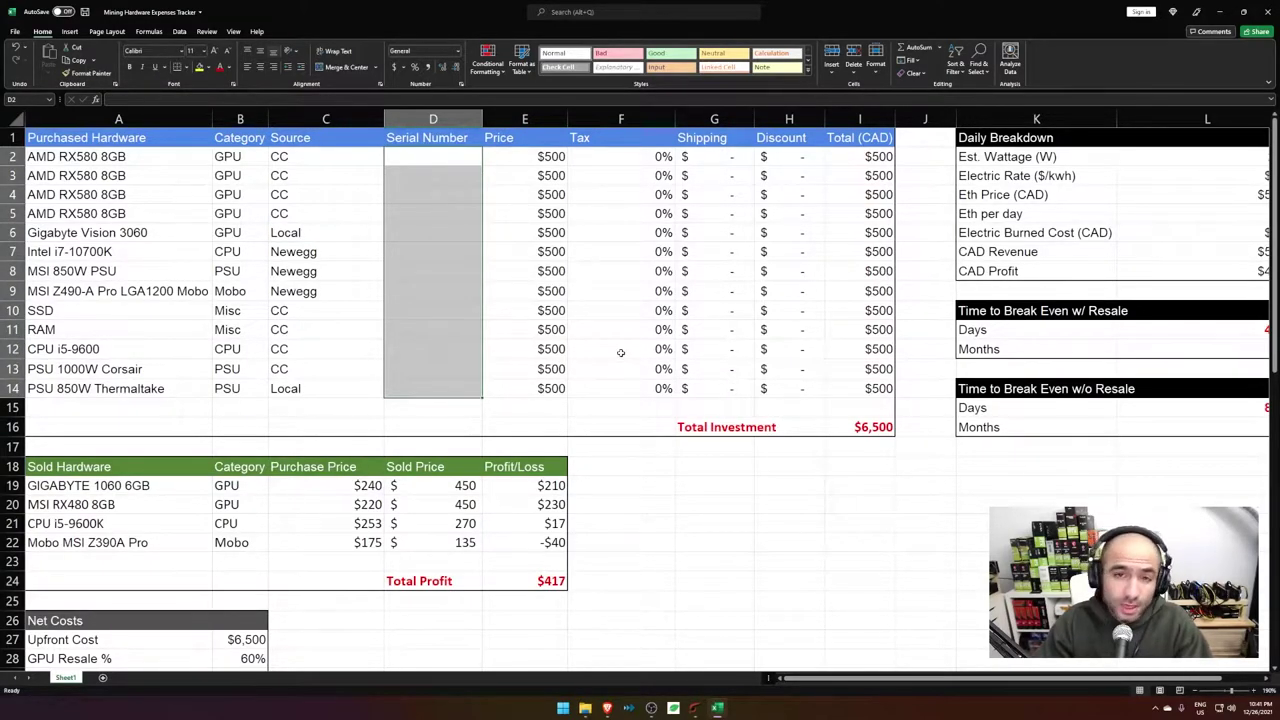
drag(440, 158, 421, 386)
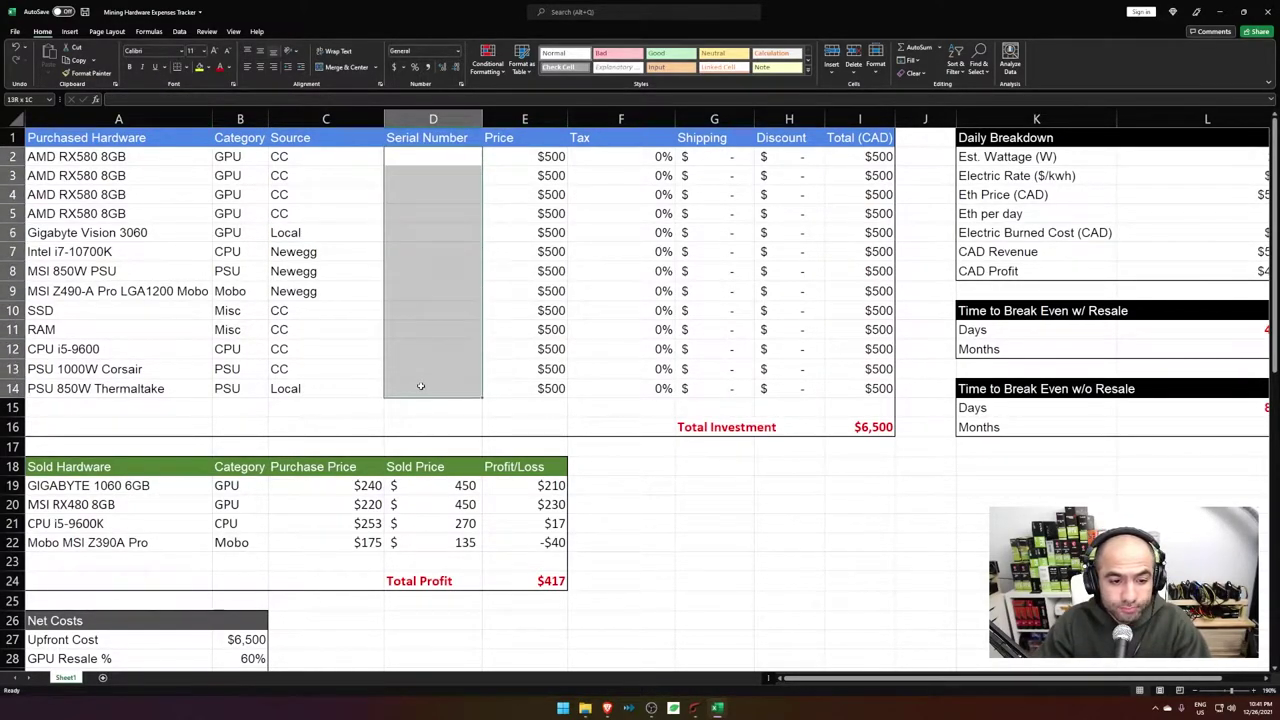
click(417, 152)
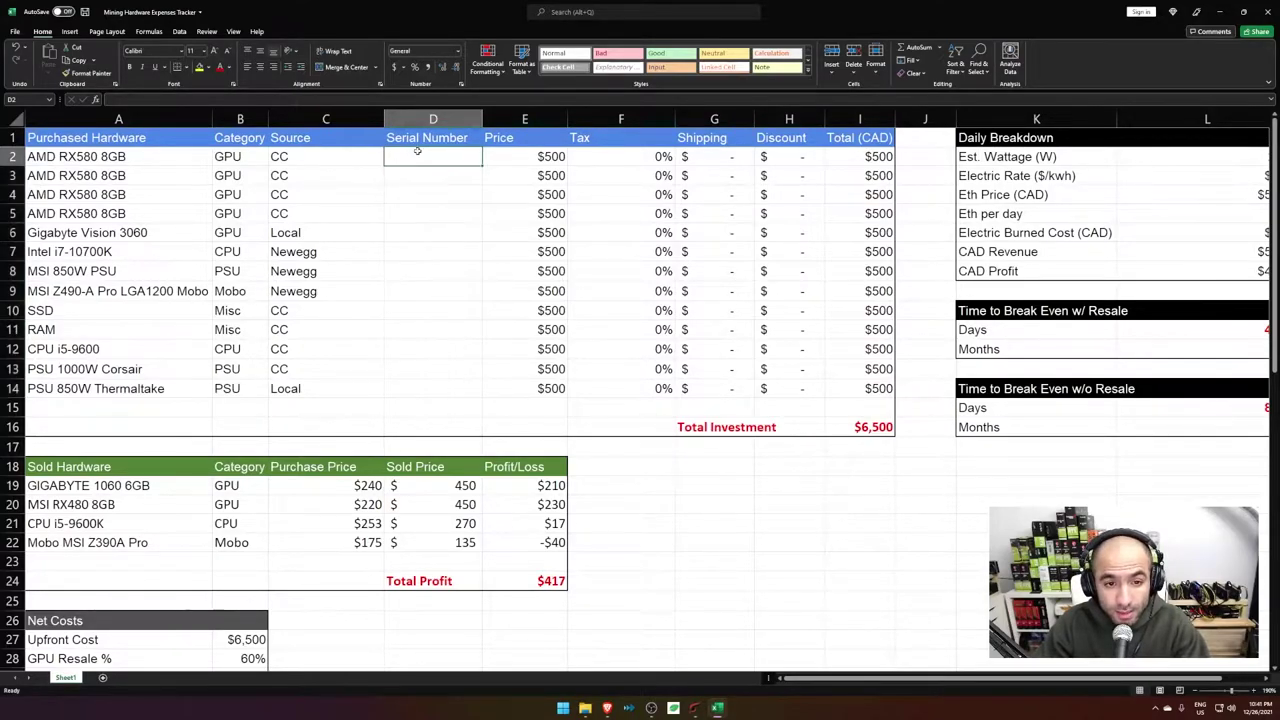
click(531, 156)
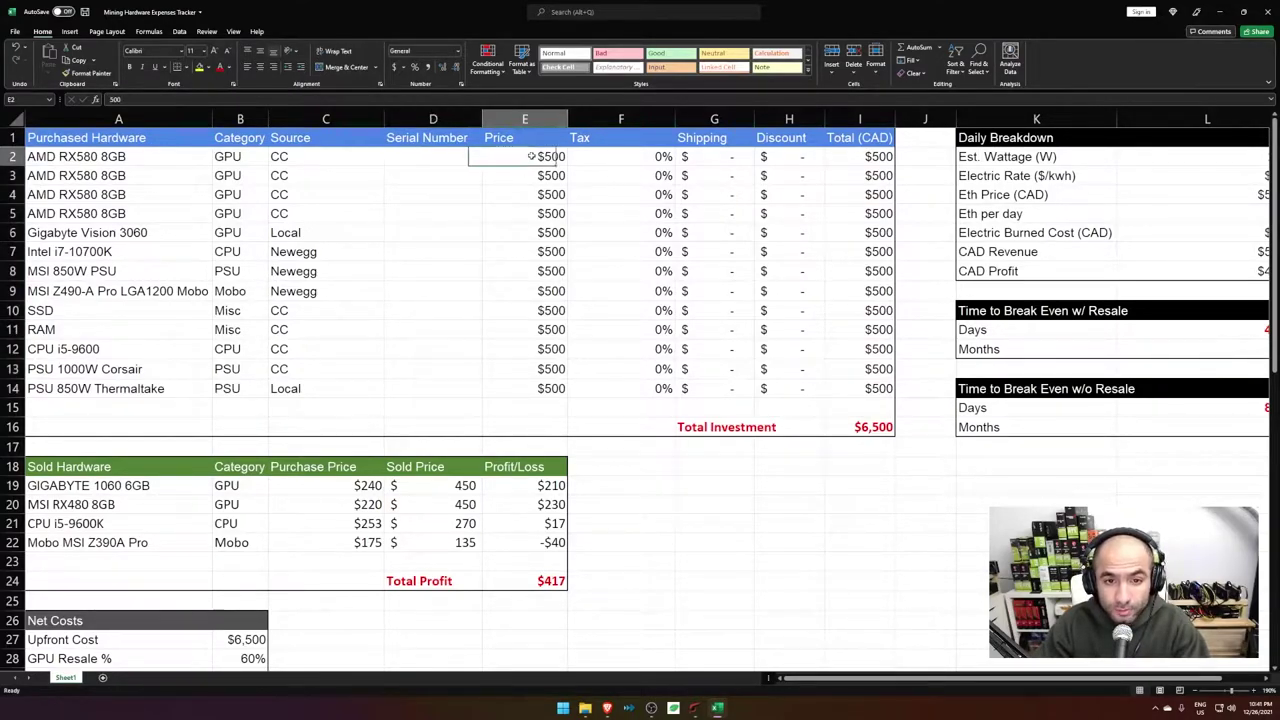
click(643, 158)
click(730, 160)
click(796, 174)
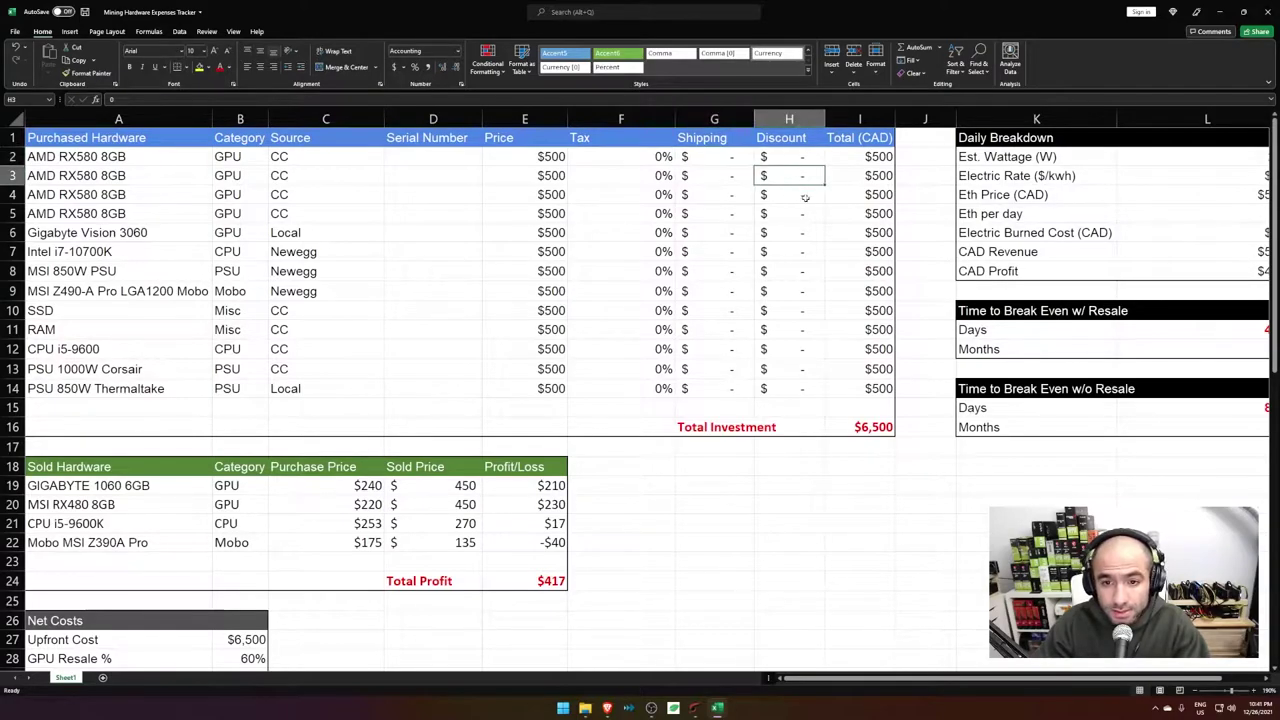
drag(797, 158, 793, 385)
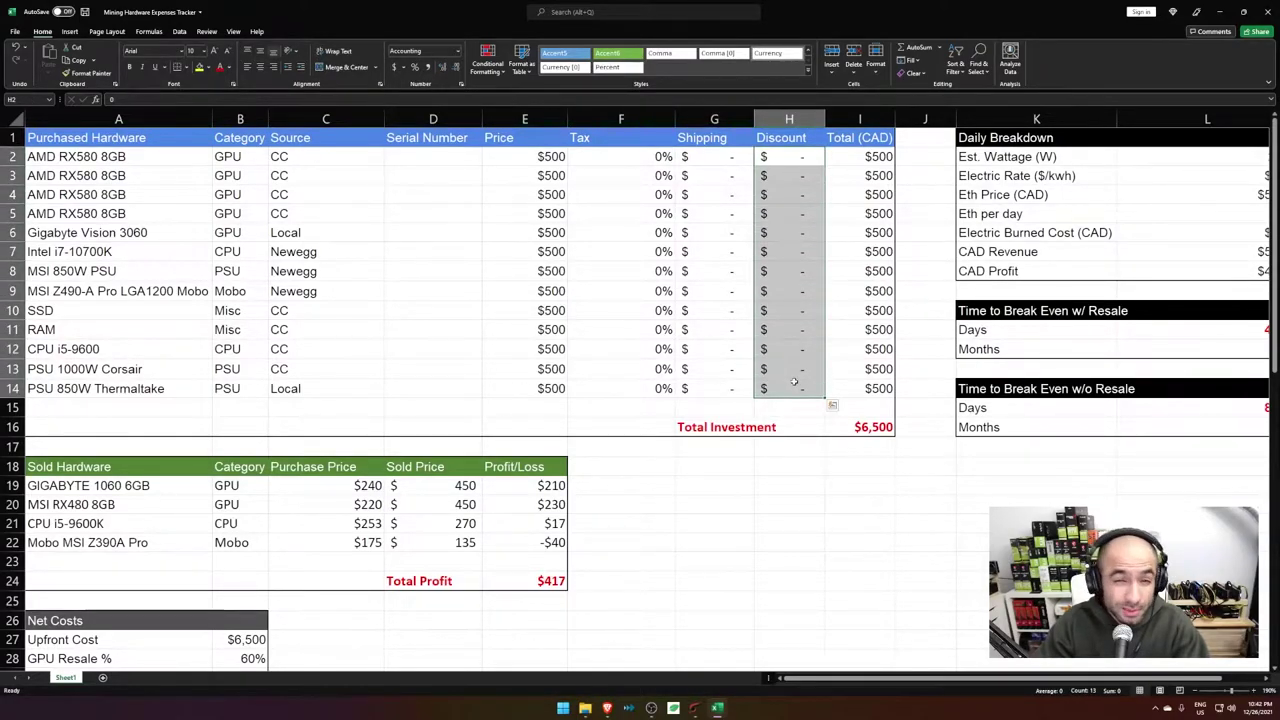
drag(345, 254, 360, 292)
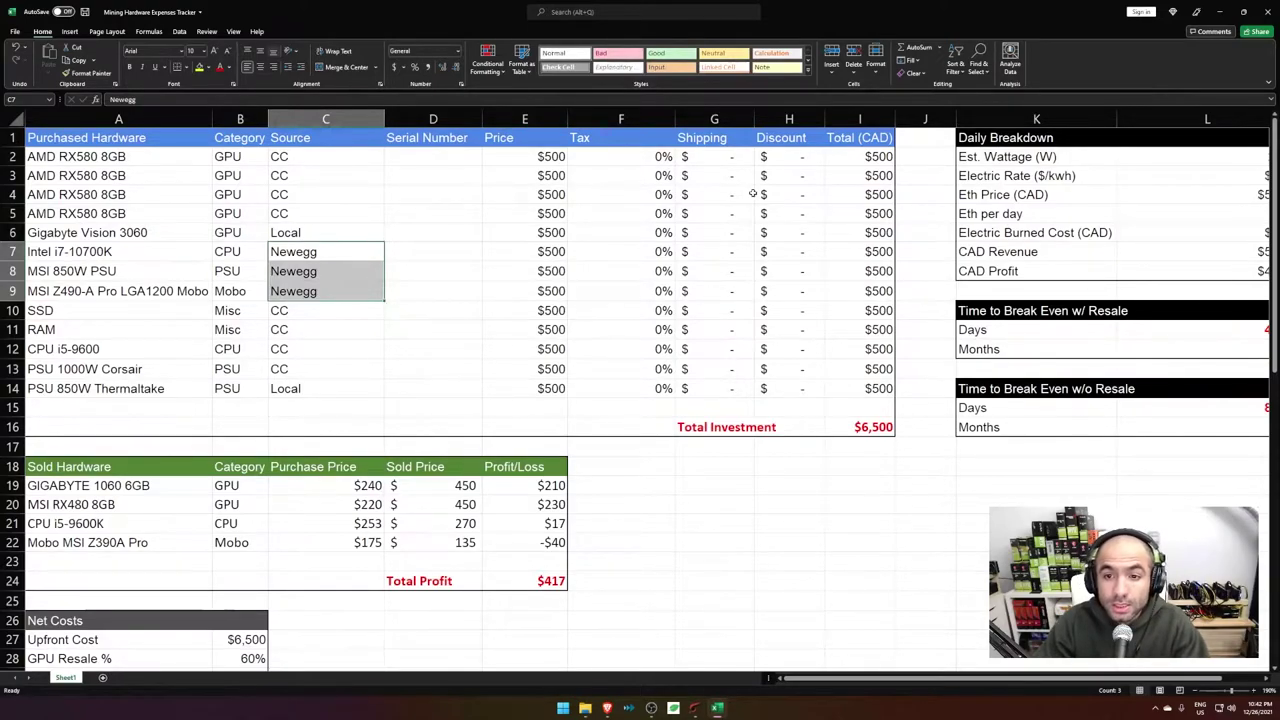
Step: Inspect the Total (CAD) formulas in I2 and I3 to see which cost columns they include
click(866, 158)
double_click(866, 158)
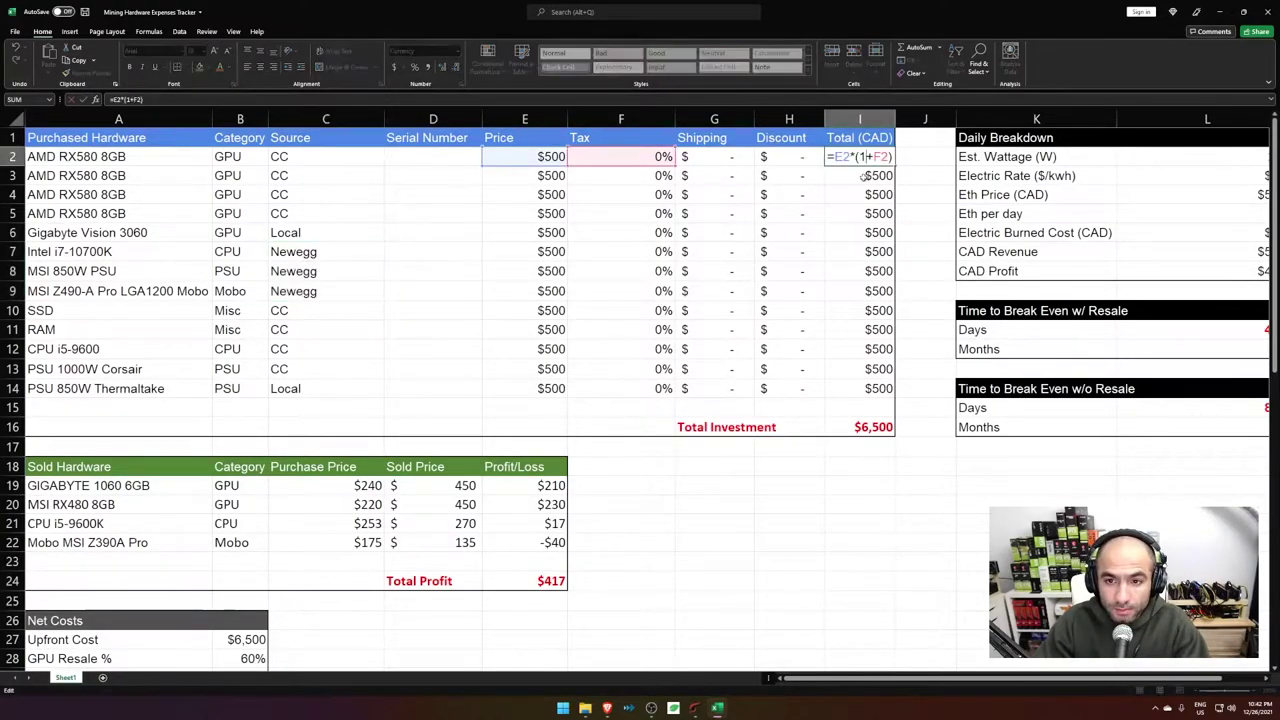
key(Escape)
key(Down)
key(F2)
key(Escape)
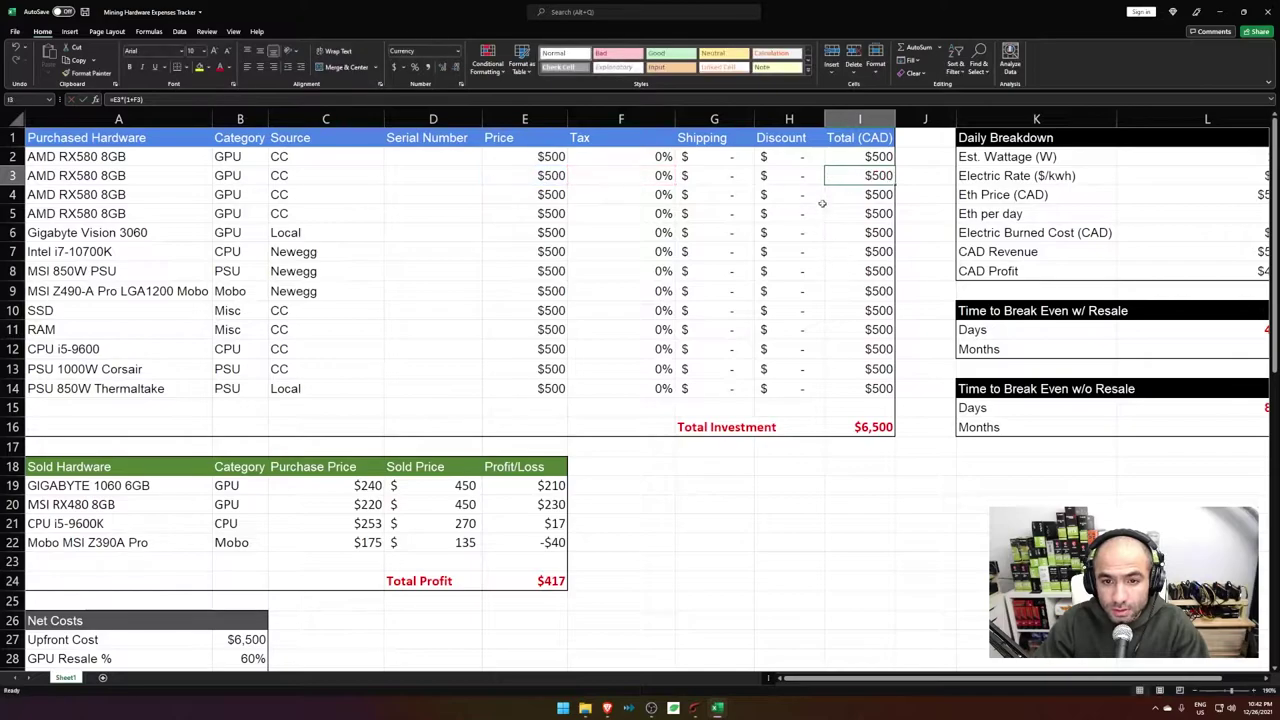
click(858, 158)
double_click(858, 158)
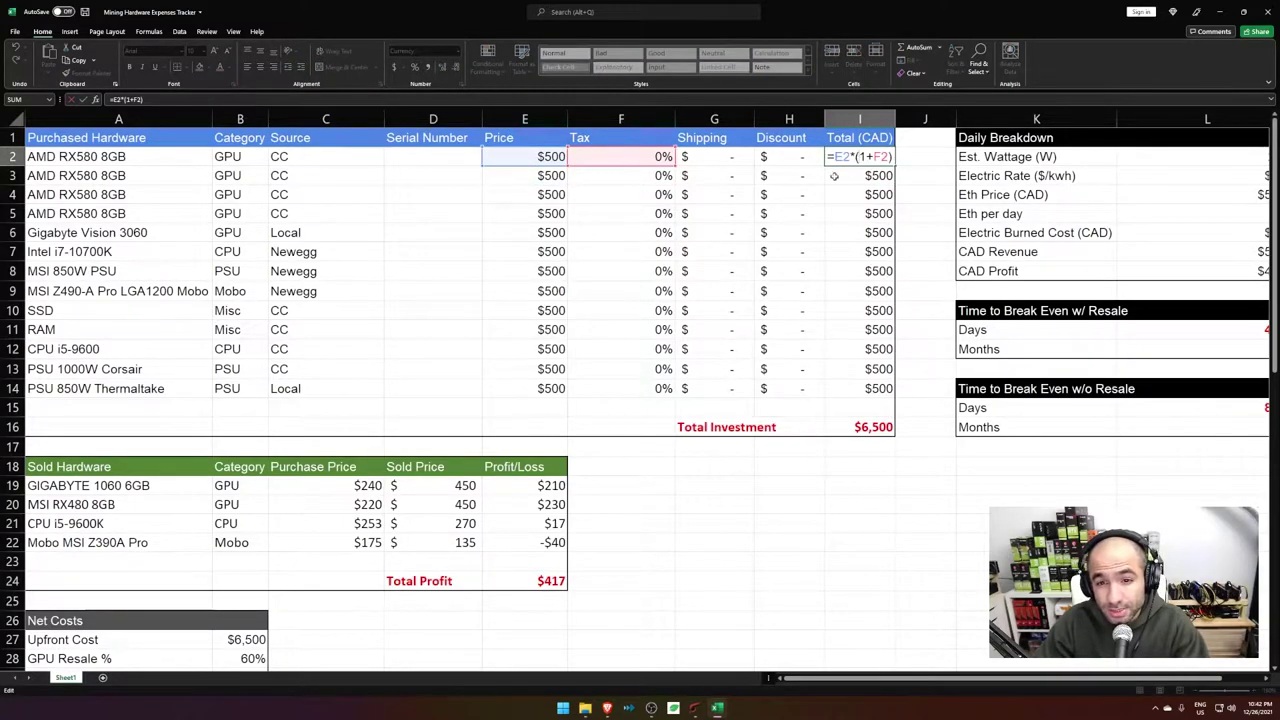
key(Return)
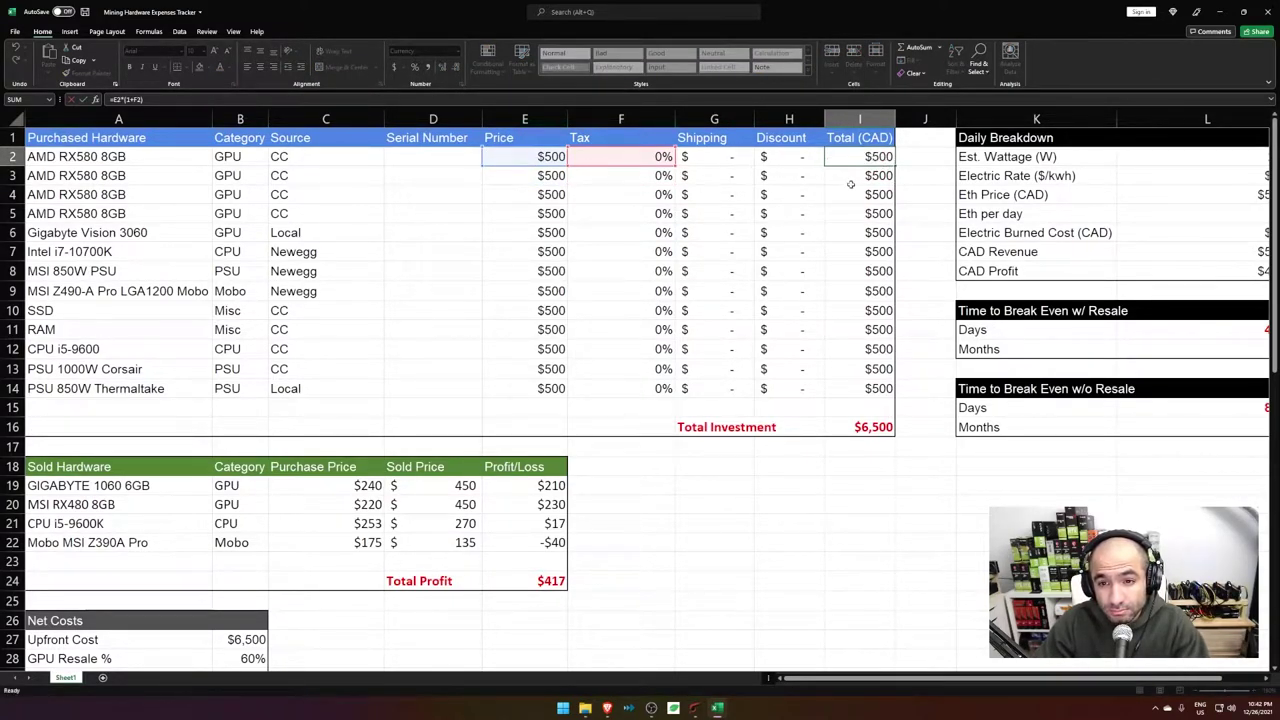
key(F2)
key(Return)
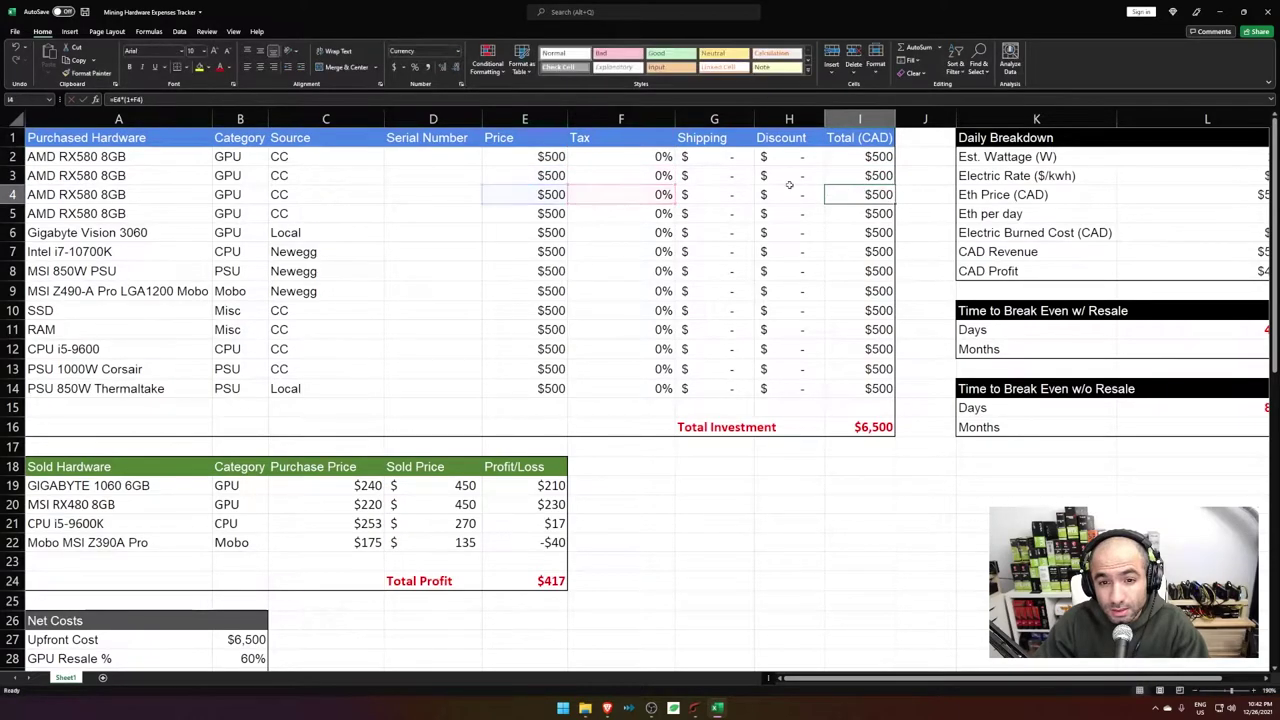
Step: Extend the Total (CAD) formula in I2 with shipping and discount so it reads =E2*(1+F2)+G2+H2
key(Up)
key(Up)
key(F2)
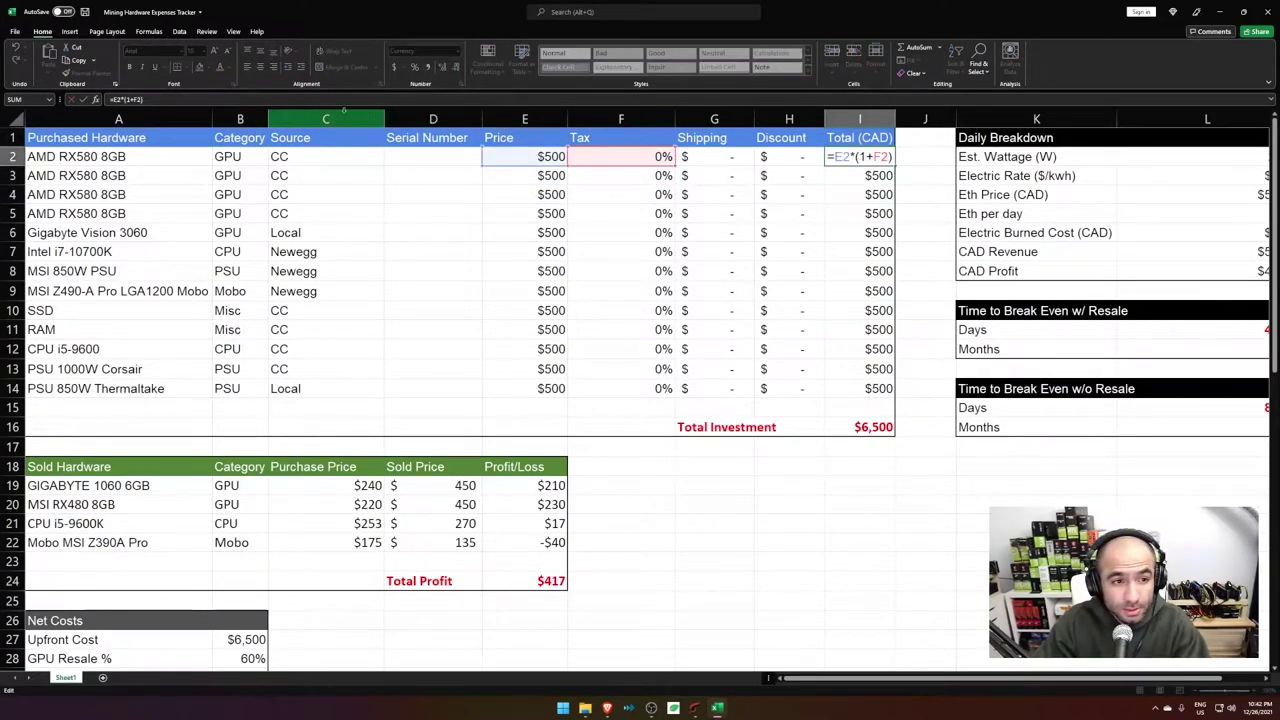
text(+)
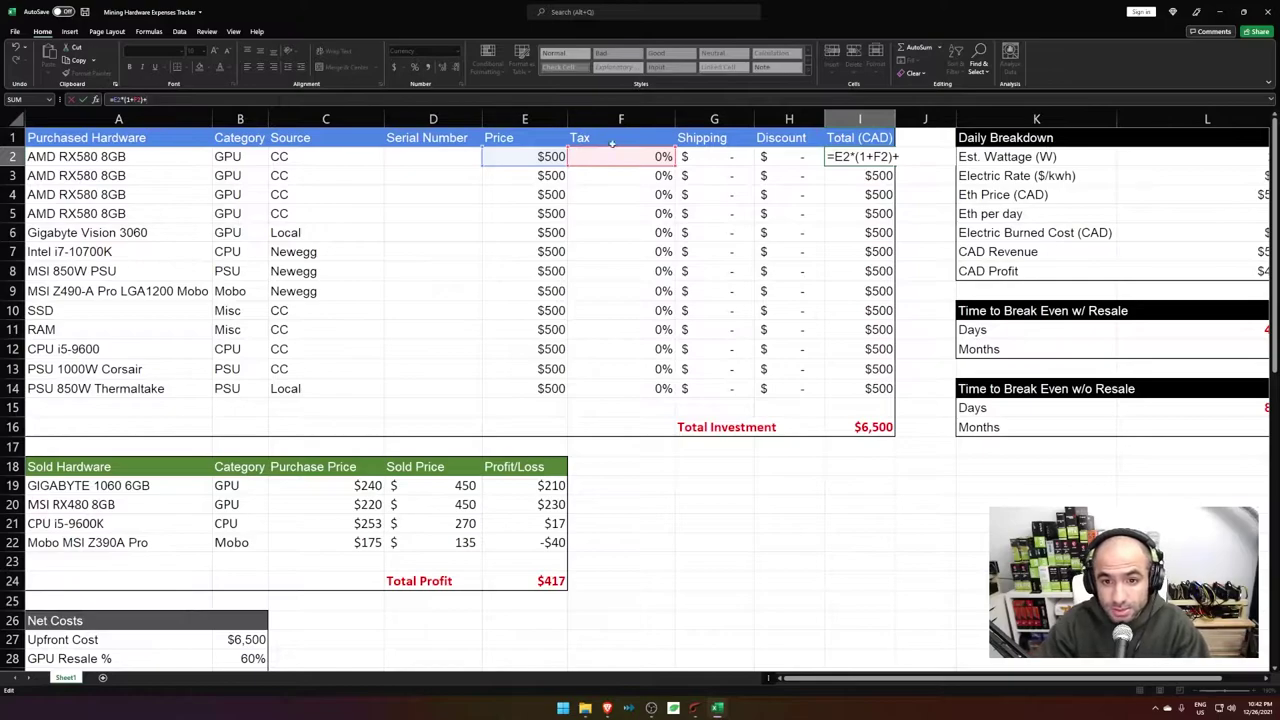
click(707, 158)
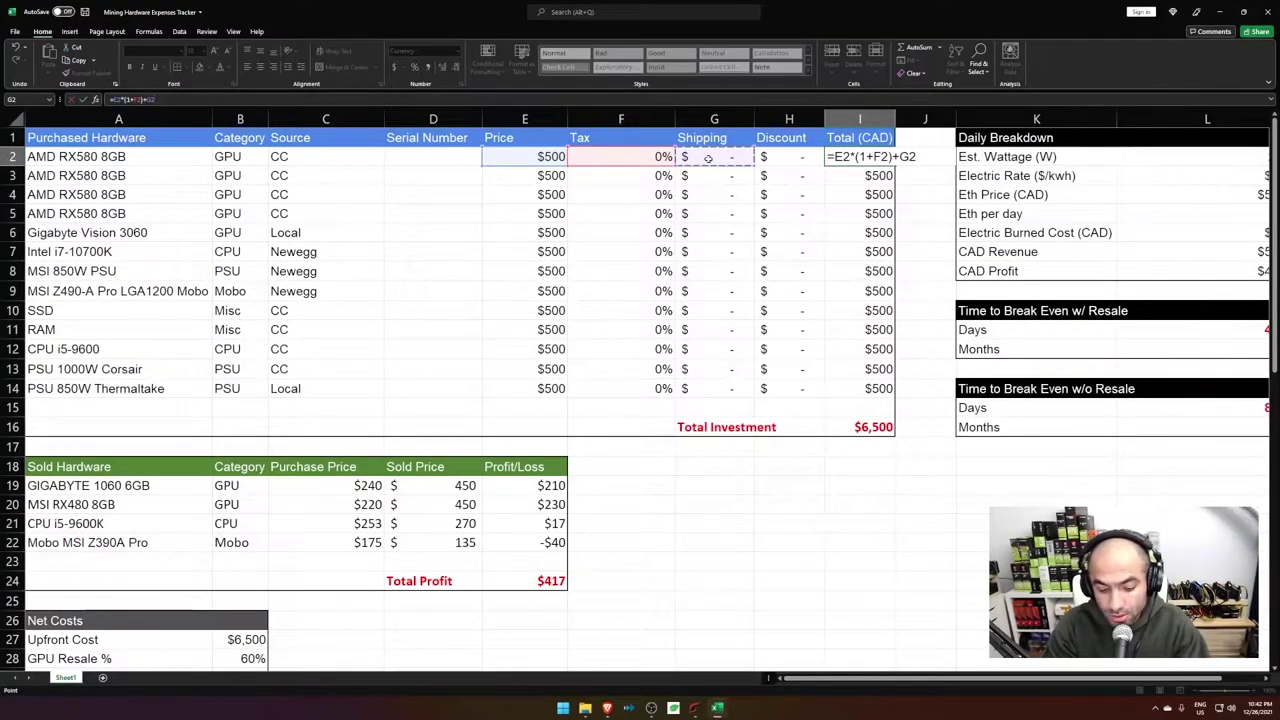
text(+)
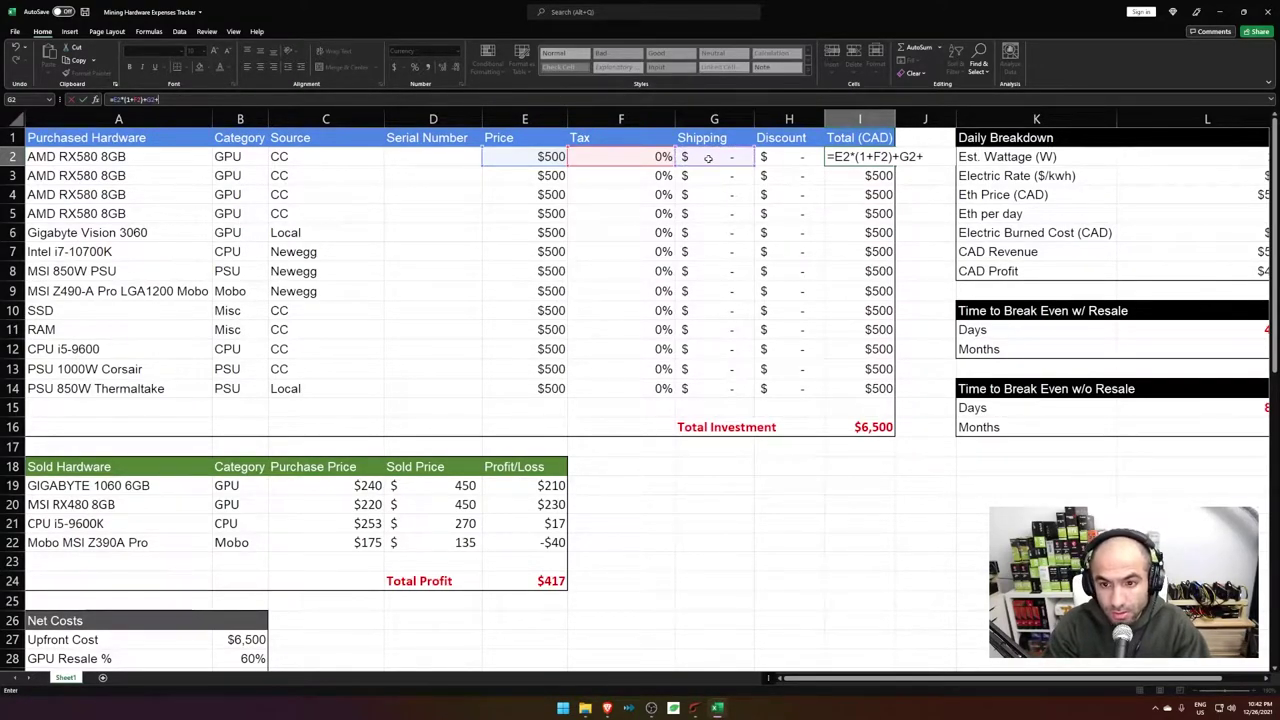
click(785, 158)
key(Return)
Step: Fill the I2 total formula down through I14 for all purchased hardware rows
click(873, 160)
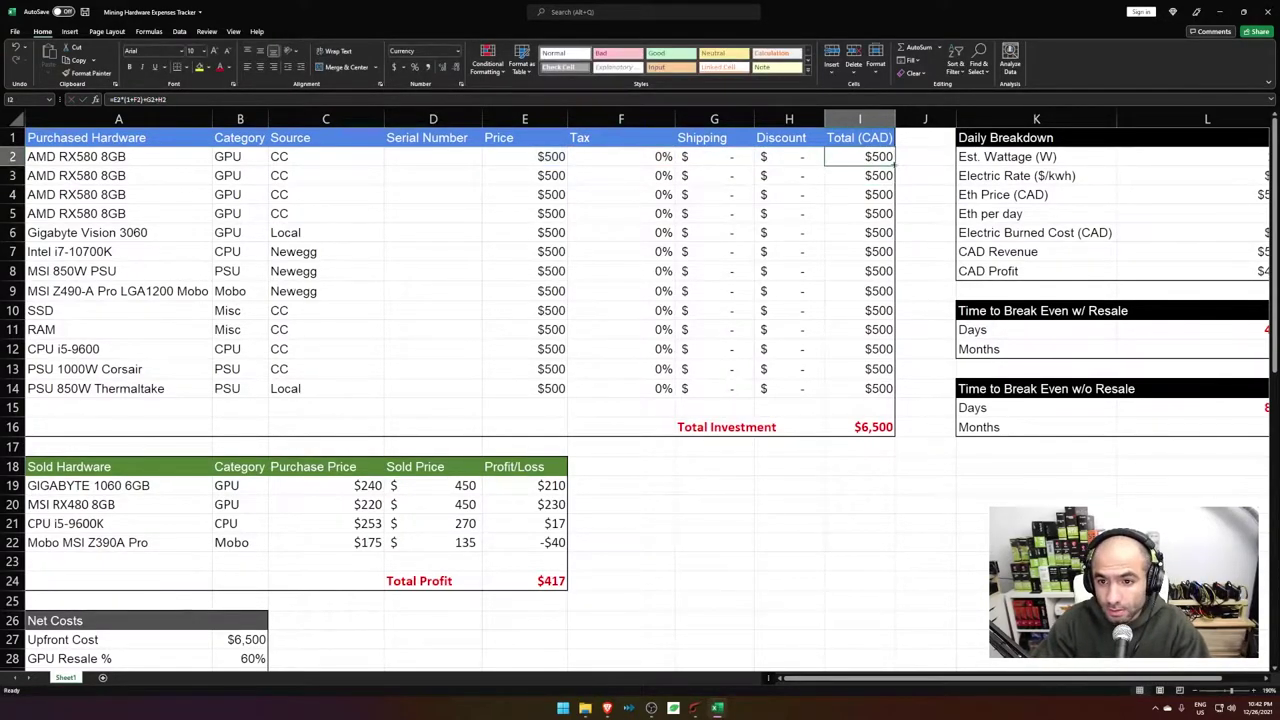
drag(897, 170, 895, 396)
click(866, 427)
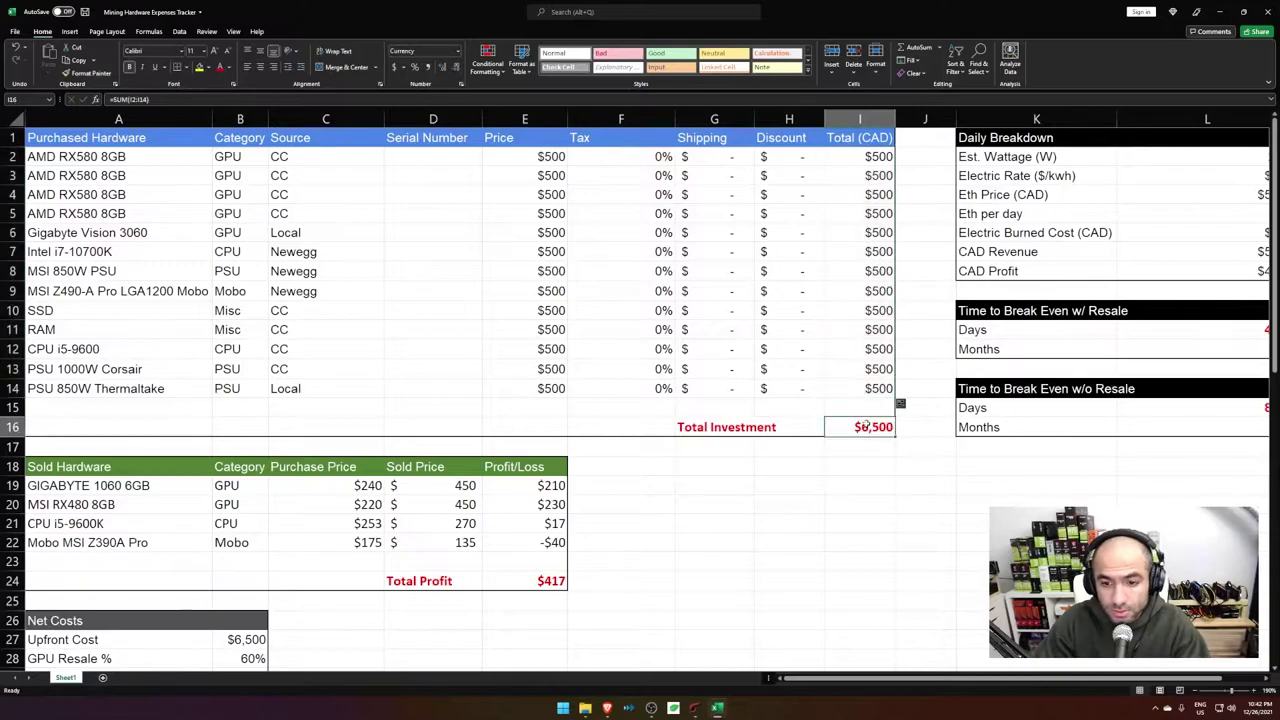
Step: Check the Total (CAD) formulas in I2 to I4 and the Total Investment sum formula in I16
click(870, 157)
double_click(870, 157)
click(872, 175)
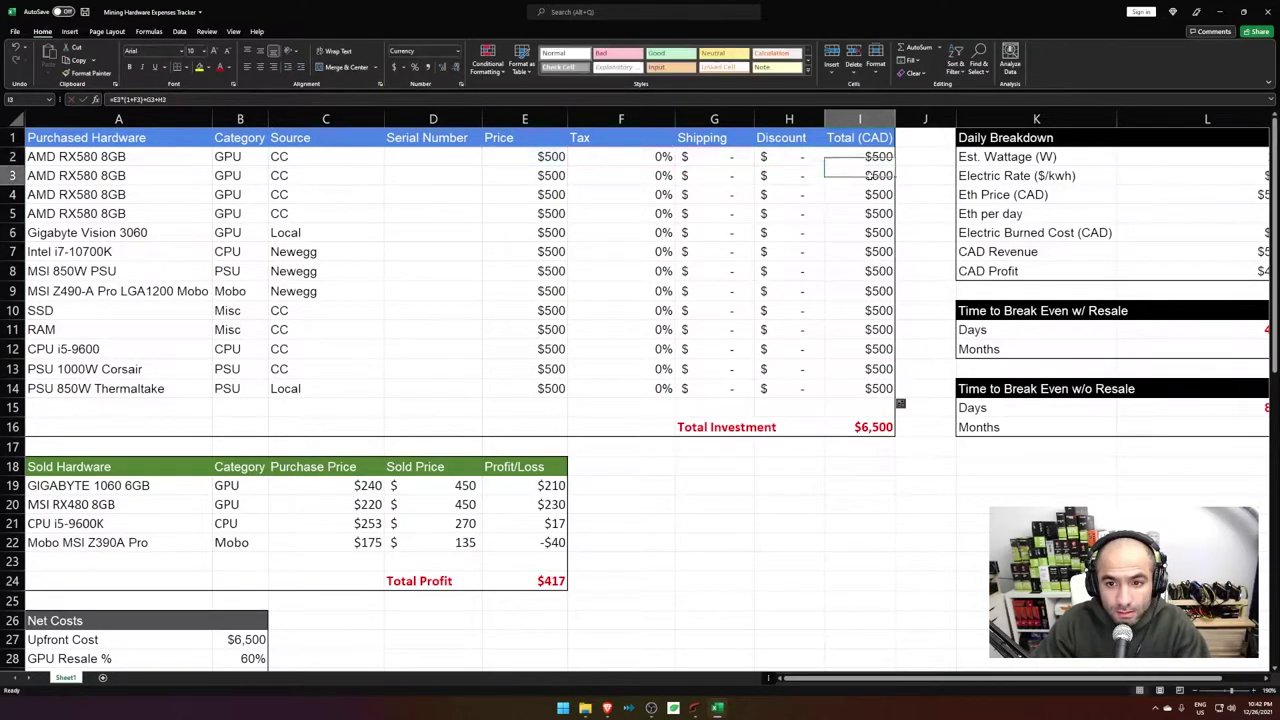
double_click(872, 175)
key(Escape)
double_click(873, 194)
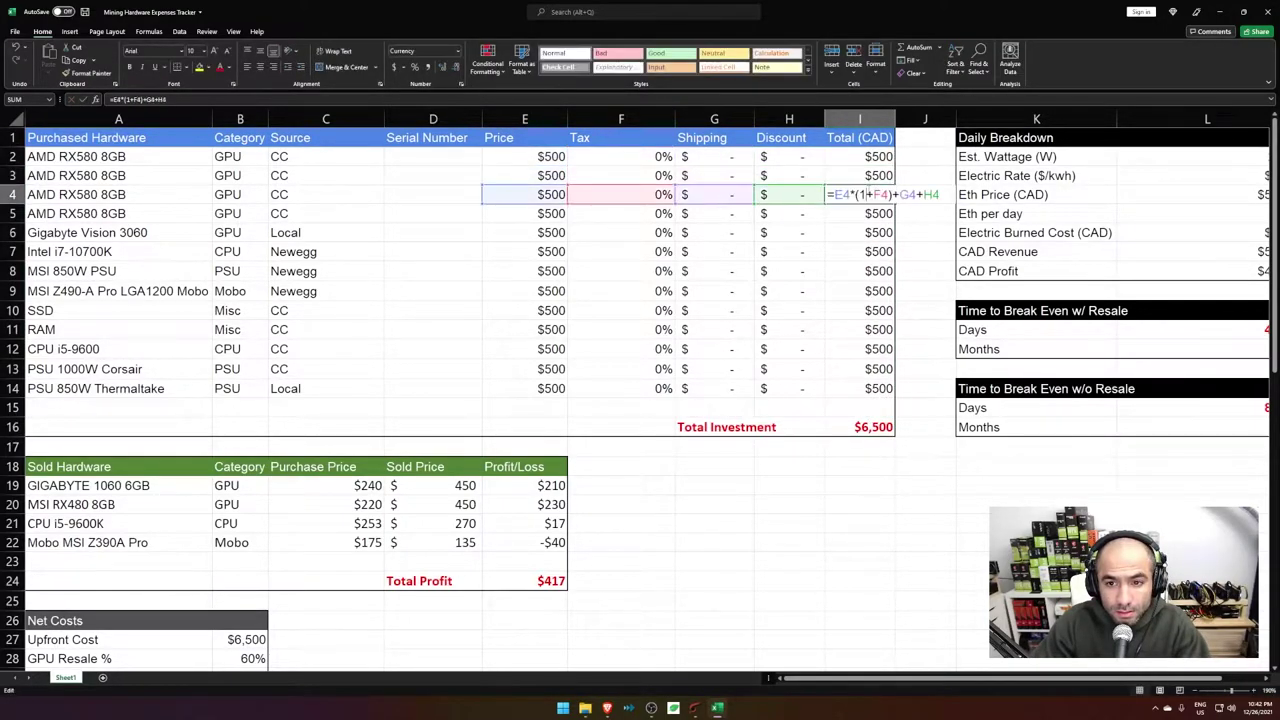
key(Escape)
double_click(866, 427)
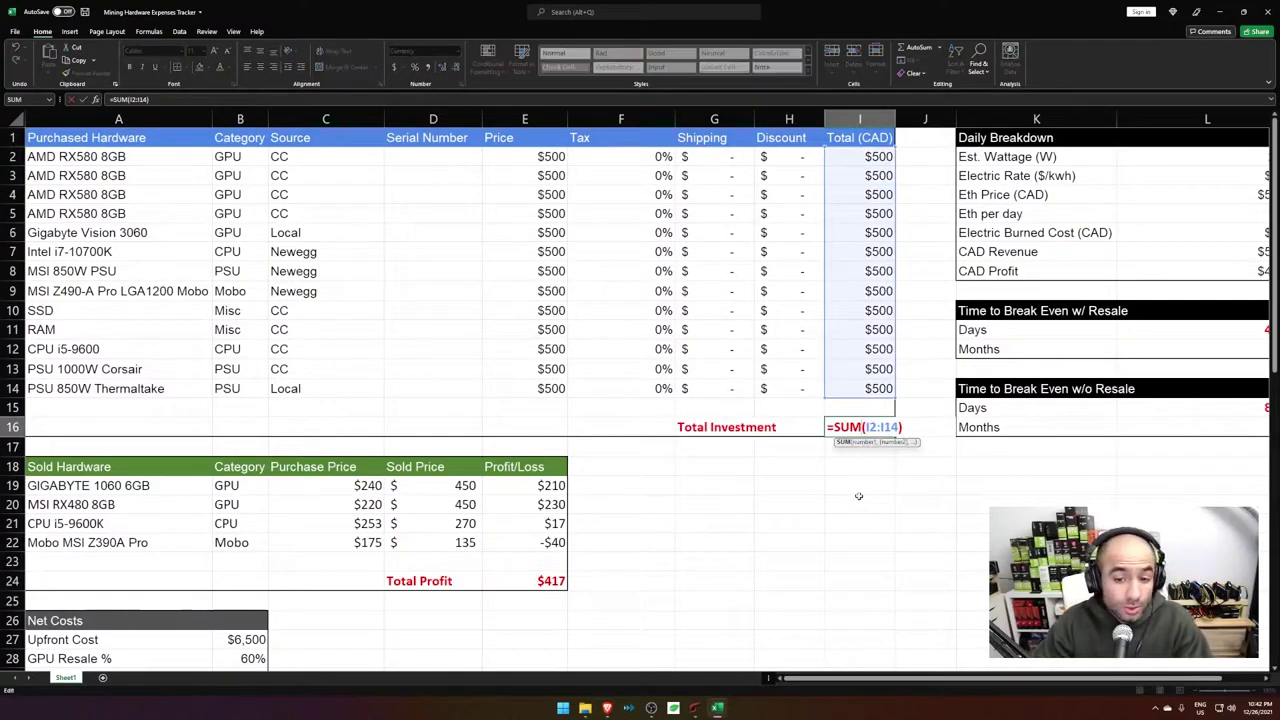
key(Escape)
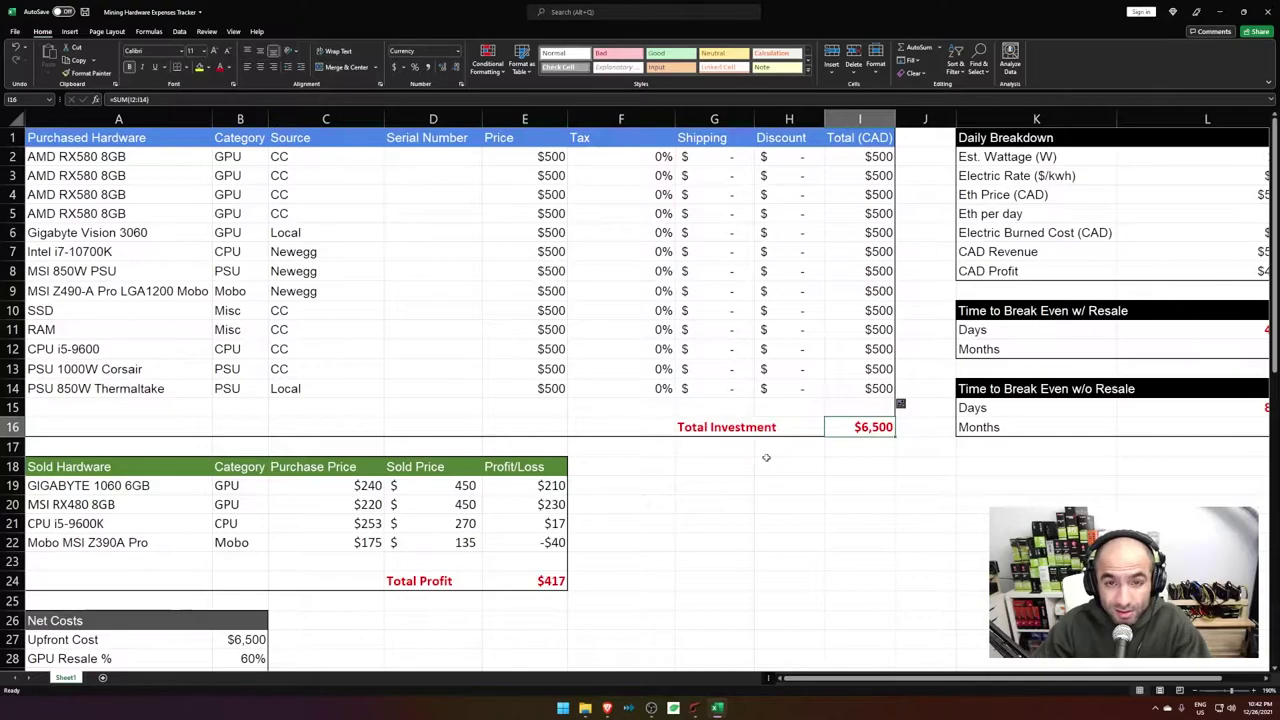
Step: Review the first purchased item's name and price, and the Sold Hardware table's items, categories and sold prices
click(200, 165)
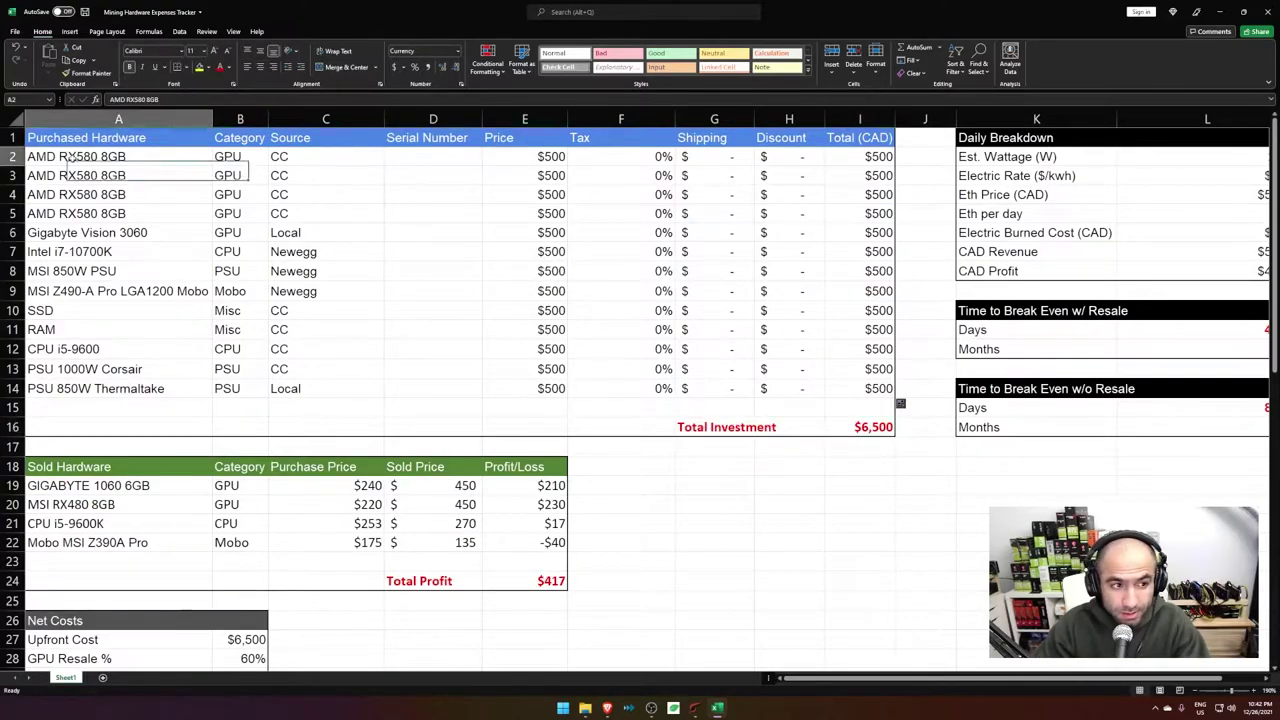
click(536, 161)
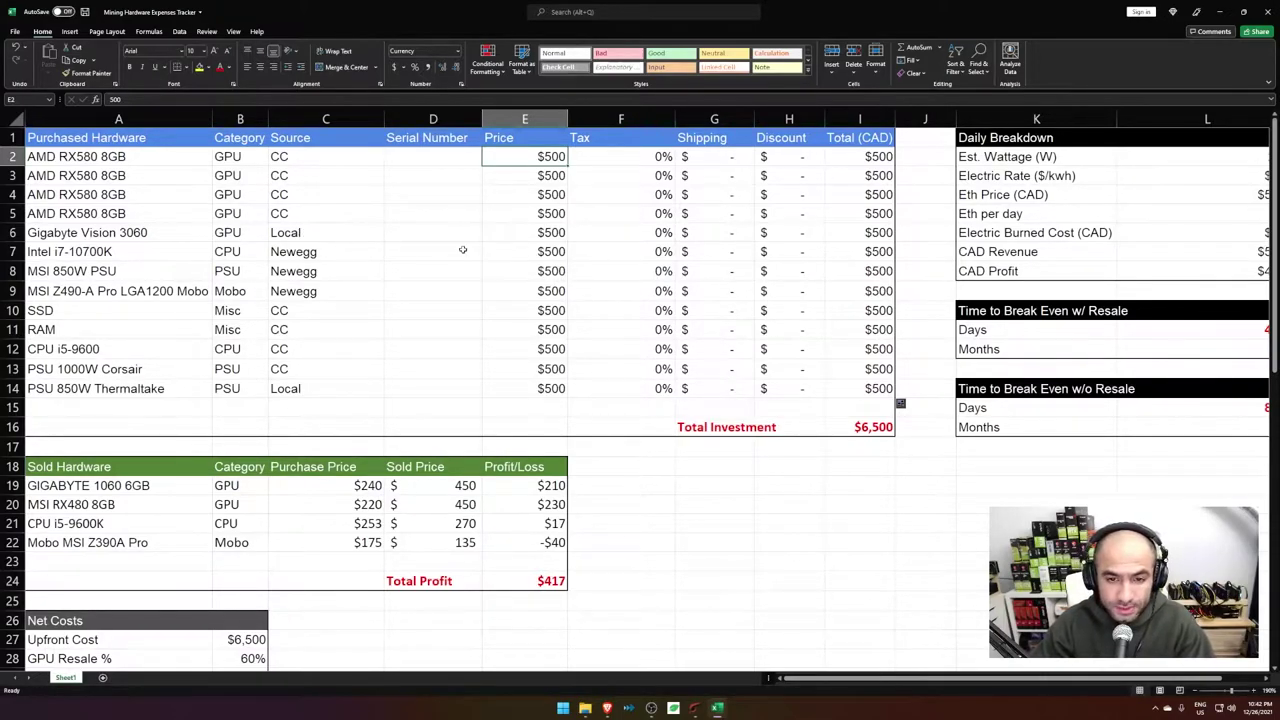
scroll(501, 367, down, 4)
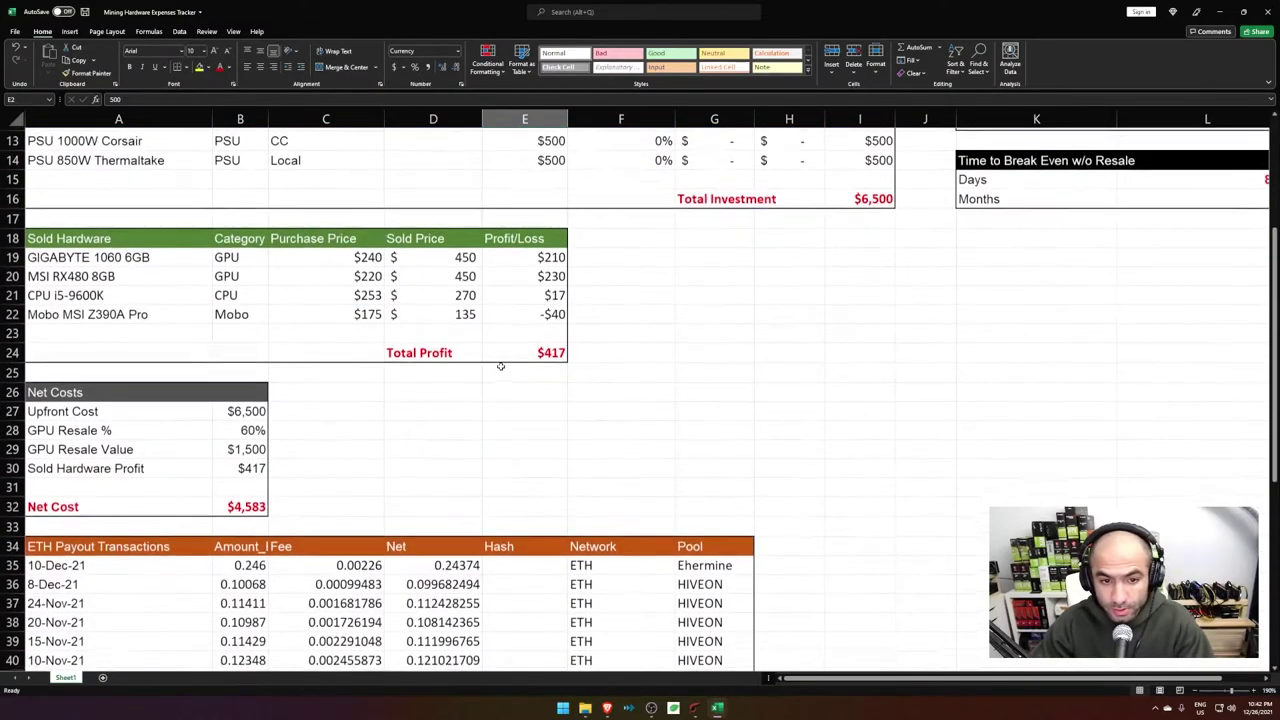
scroll(163, 334, up, 4)
scroll(108, 434, down, 2)
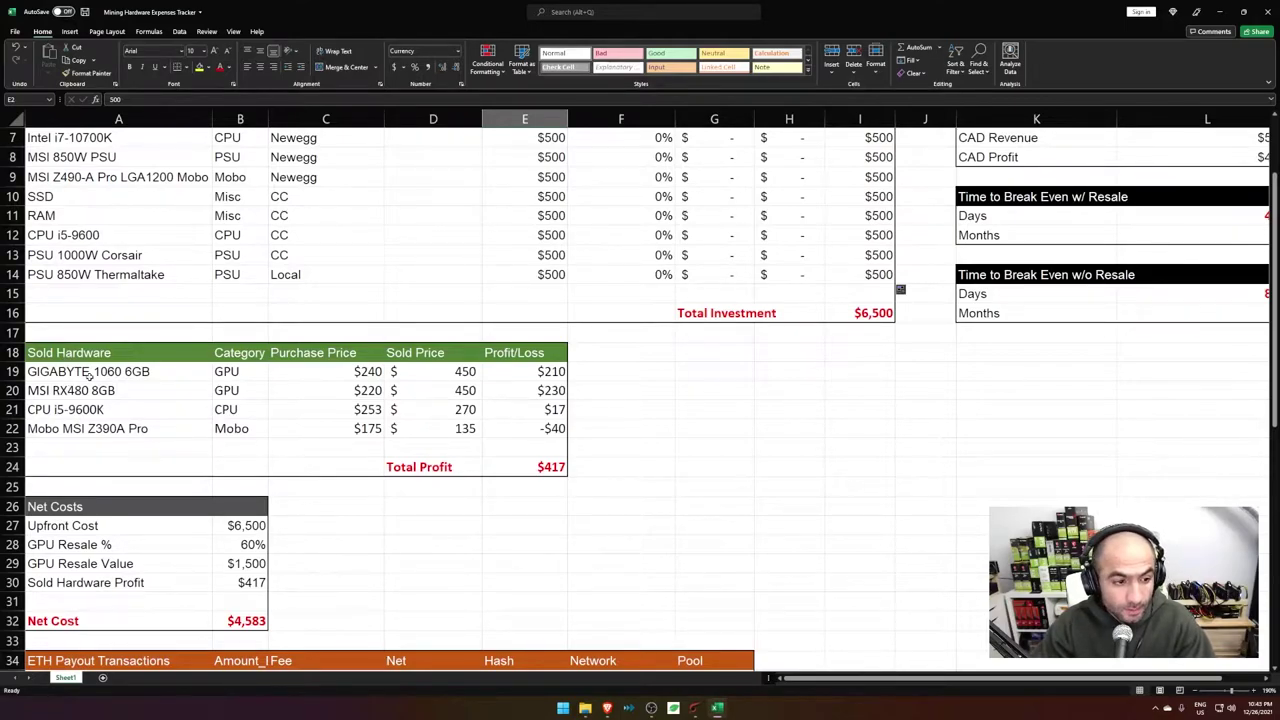
click(88, 372)
key(Down)
key(Down)
key(Down)
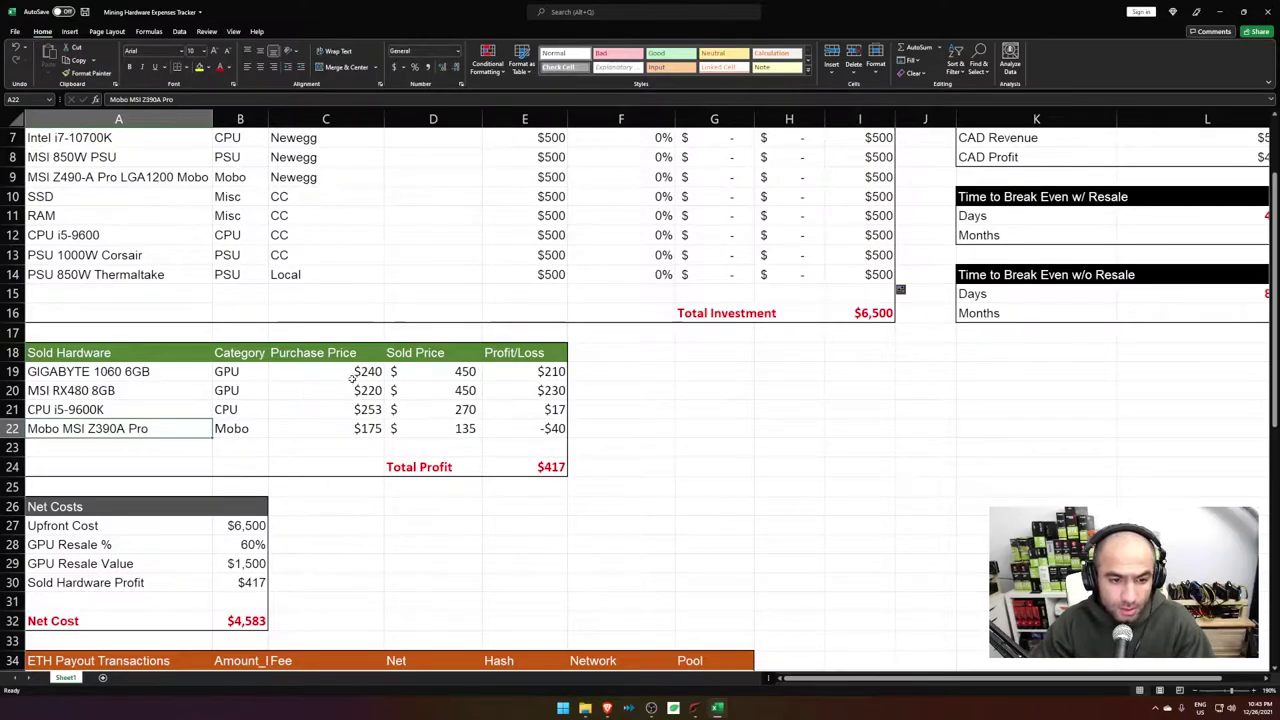
click(430, 372)
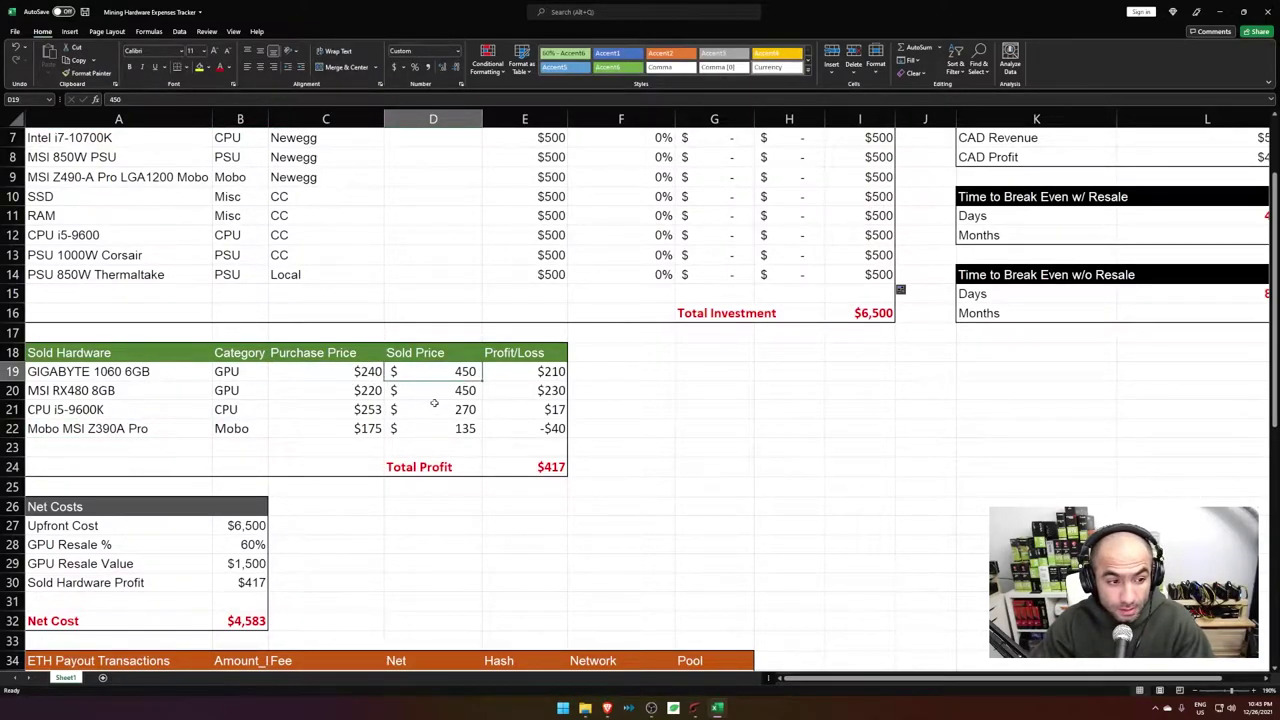
drag(105, 373, 240, 447)
click(240, 447)
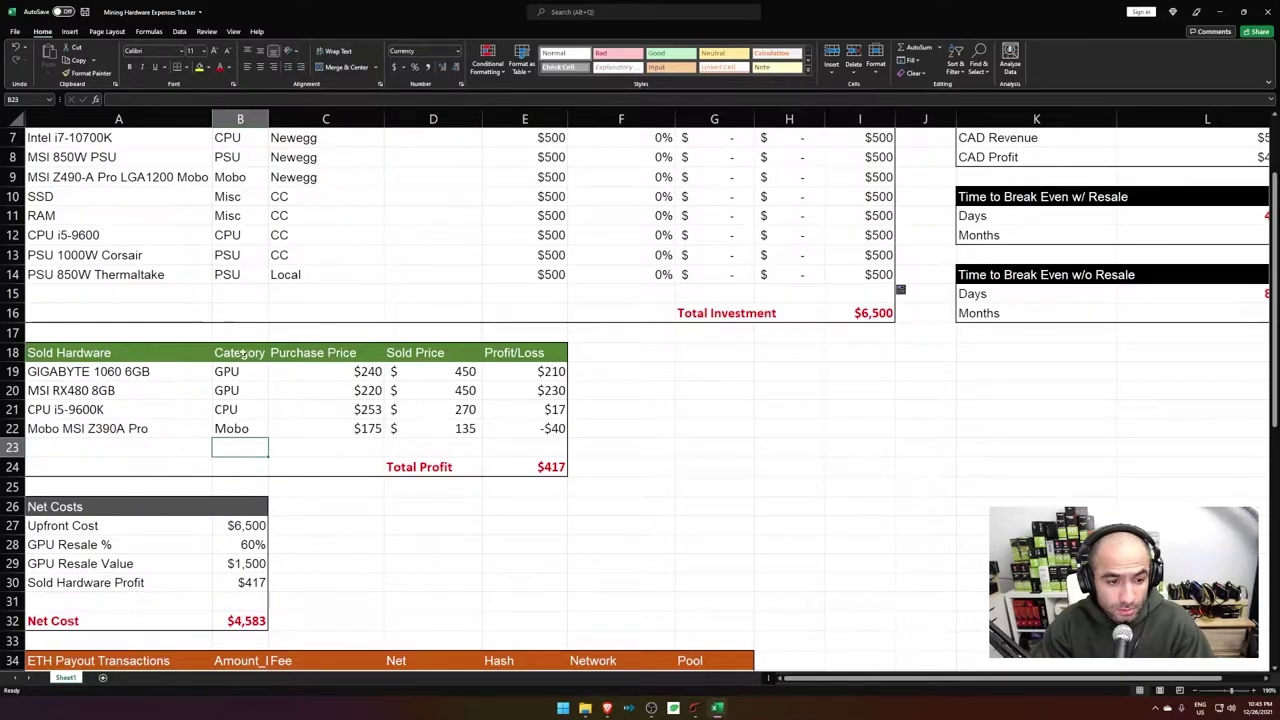
Step: Review the Sold Hardware table's purchase price, sold price and profit/loss columns, and inspect the Total Profit formula in E24
drag(318, 353, 322, 430)
drag(451, 354, 439, 426)
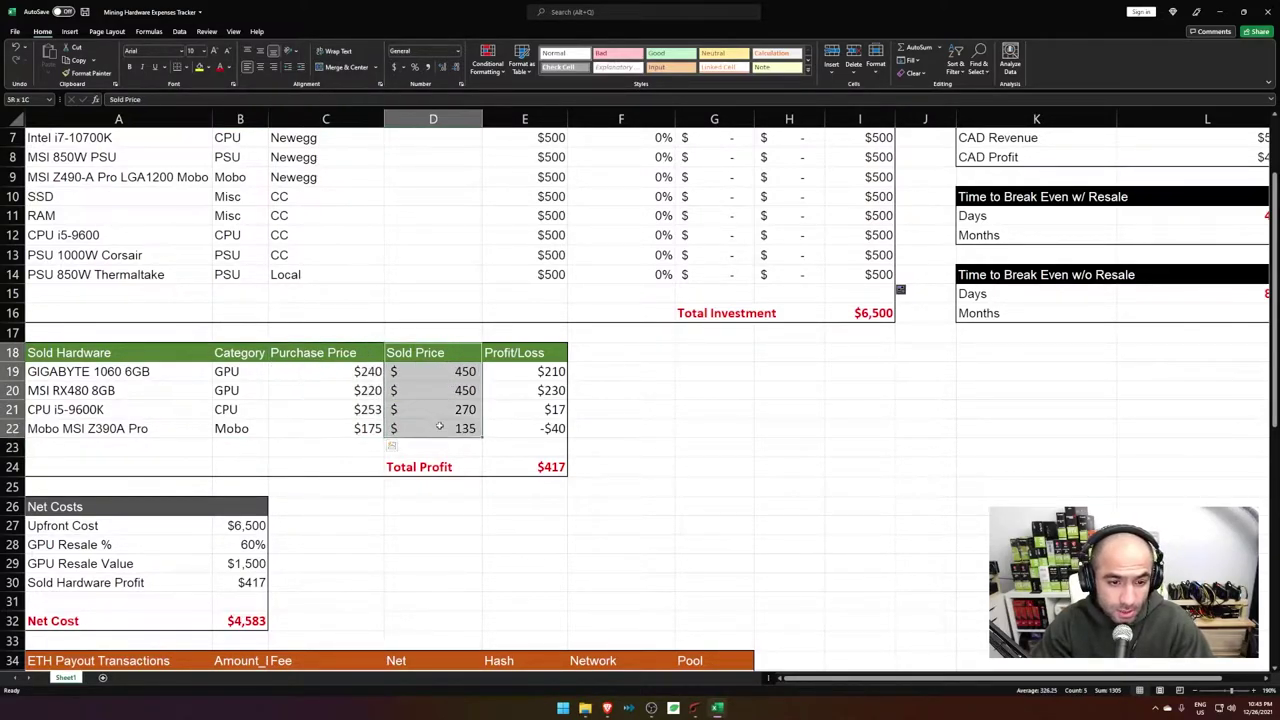
click(546, 356)
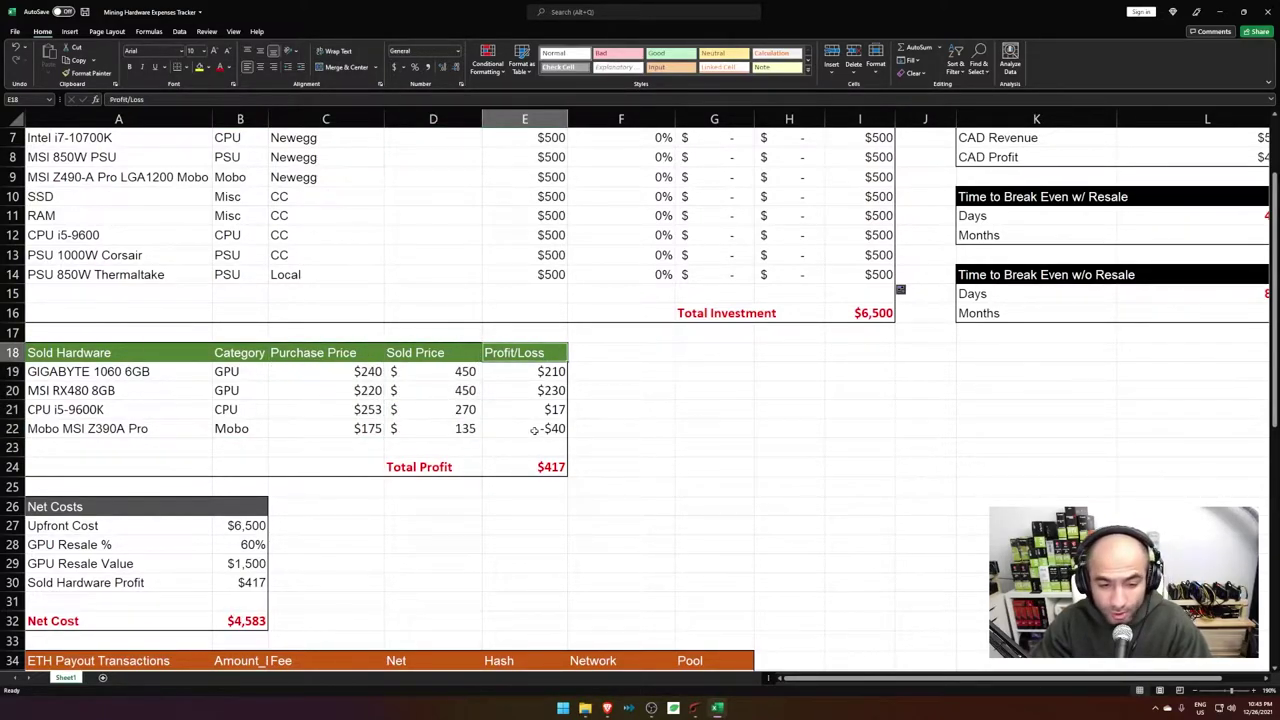
double_click(517, 467)
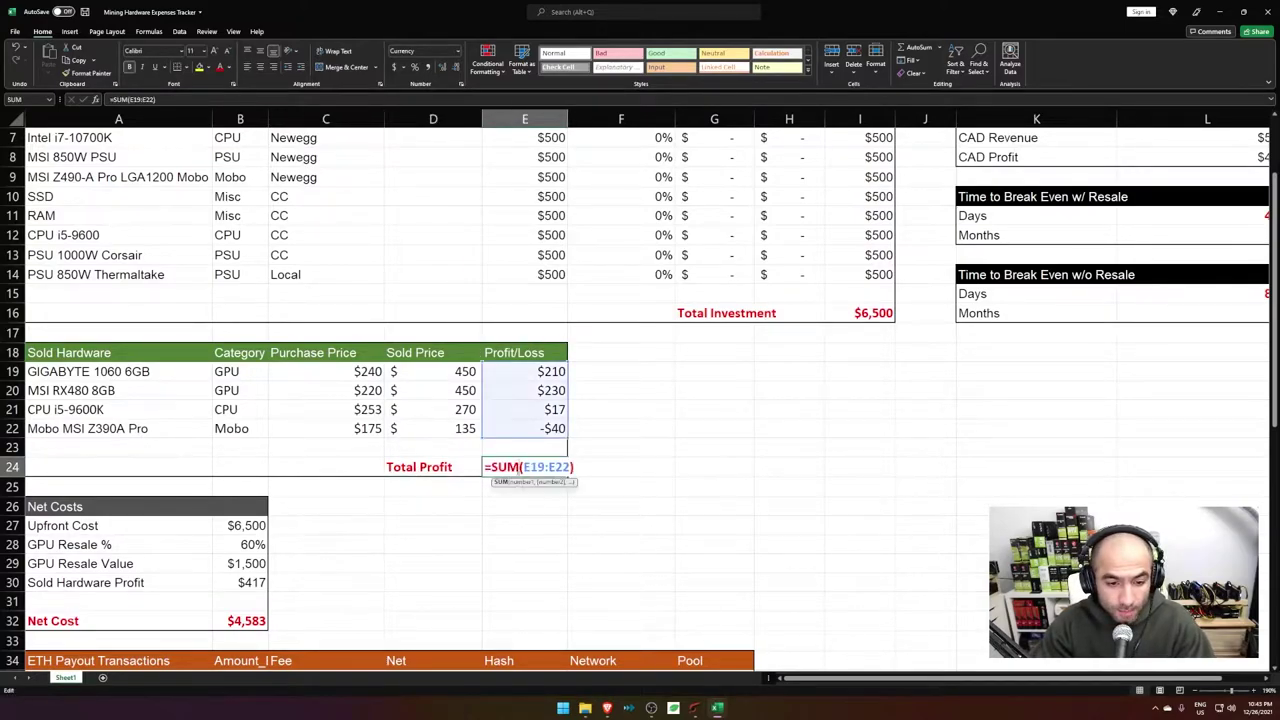
key(Escape)
double_click(537, 472)
scroll(739, 474, up, 2)
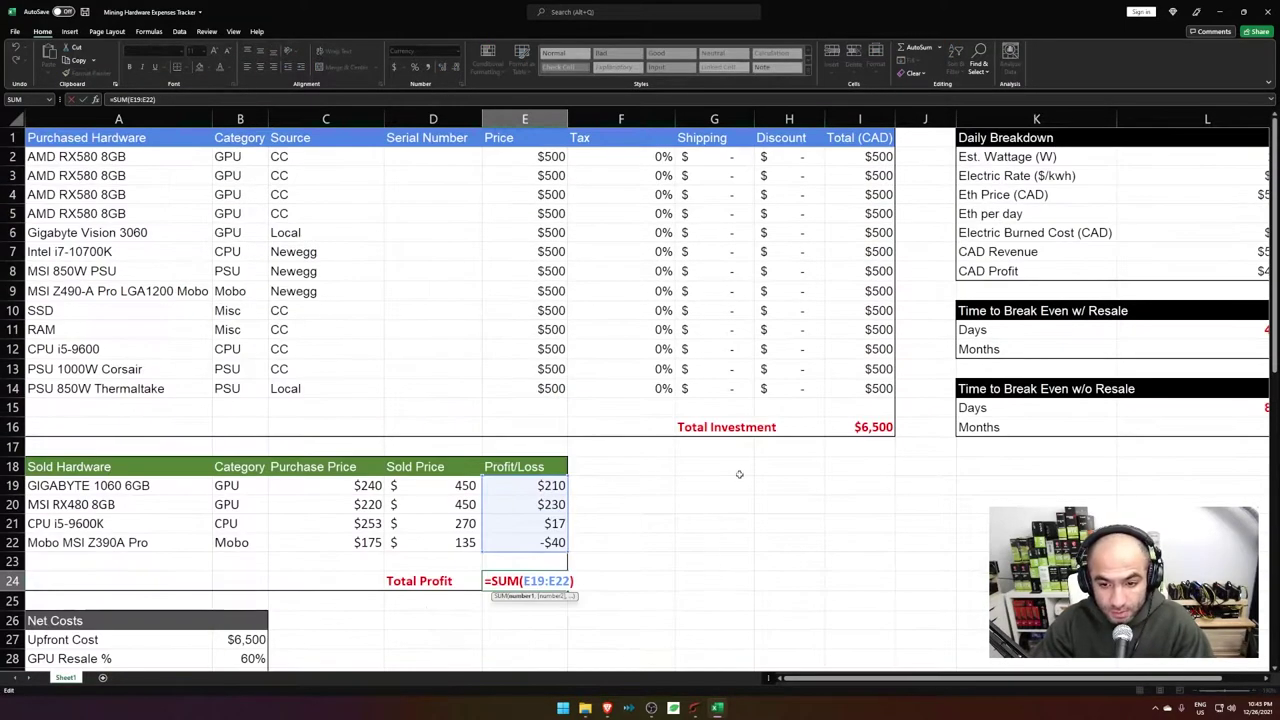
key(Escape)
scroll(743, 514, down, 1)
scroll(763, 494, up, 1)
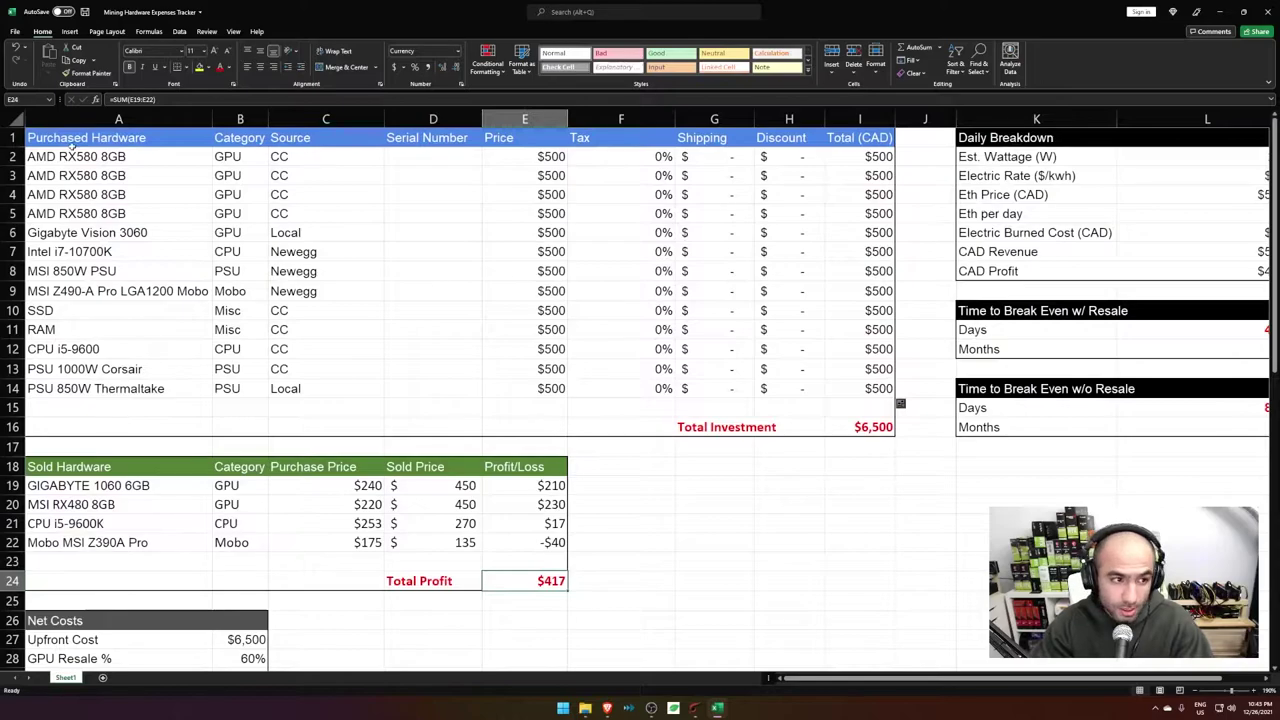
Step: Look over the whole Purchased Hardware table from A1 to I16 and recheck which cells the Total Profit formula sums
drag(72, 145, 878, 430)
scroll(782, 474, down, 2)
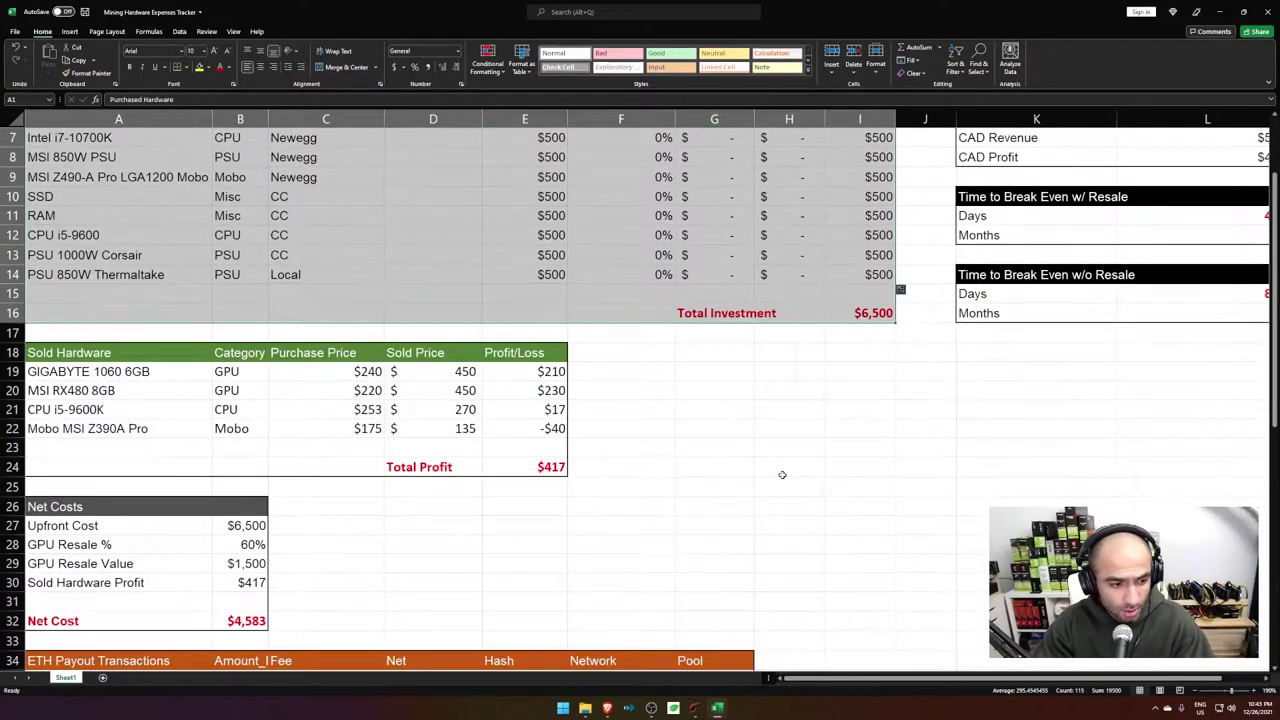
double_click(540, 467)
key(Escape)
scroll(608, 486, up, 1)
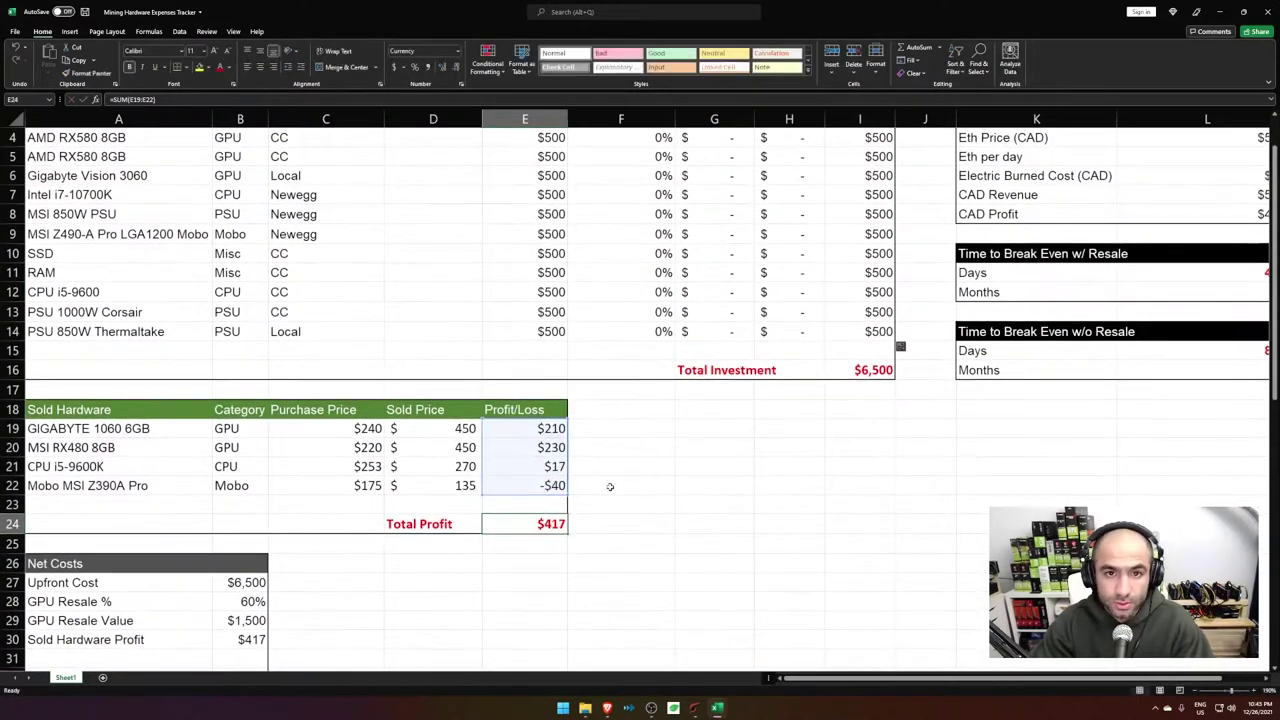
scroll(472, 531, down, 3)
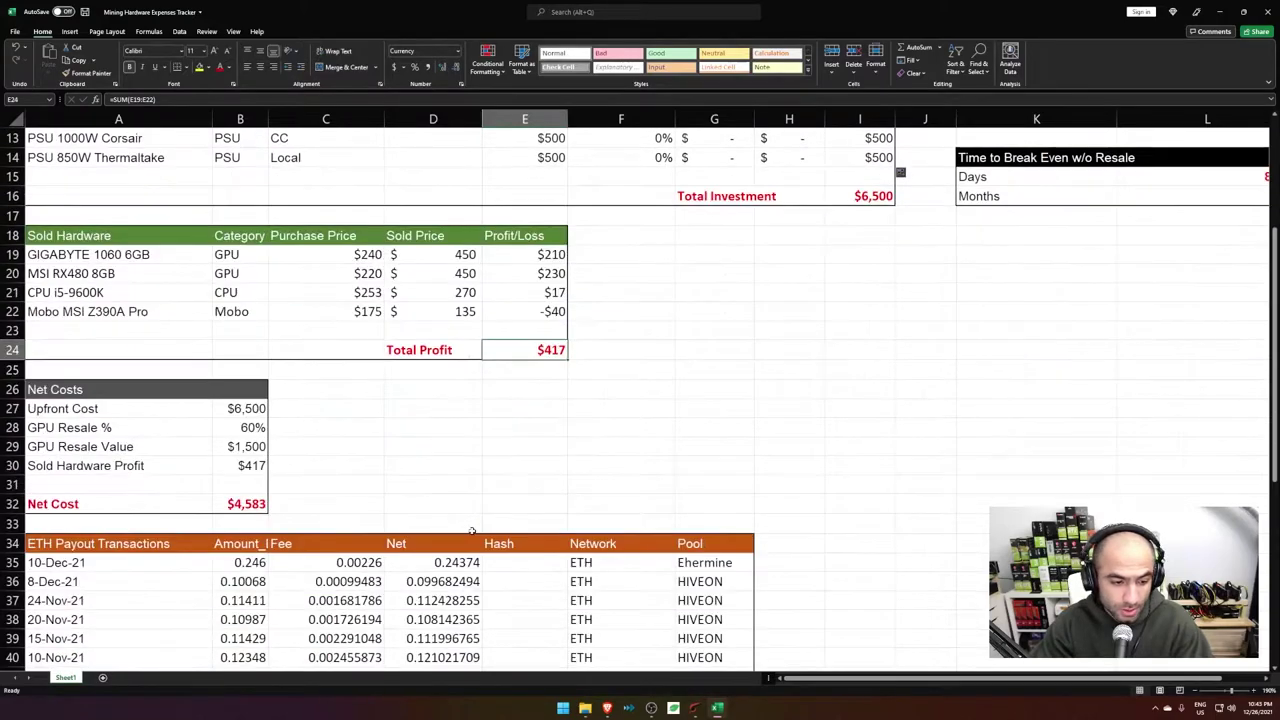
Step: Inspect the Net Cost formula in B32 and go through the Net Costs inputs in B27 to B30
double_click(262, 504)
key(Escape)
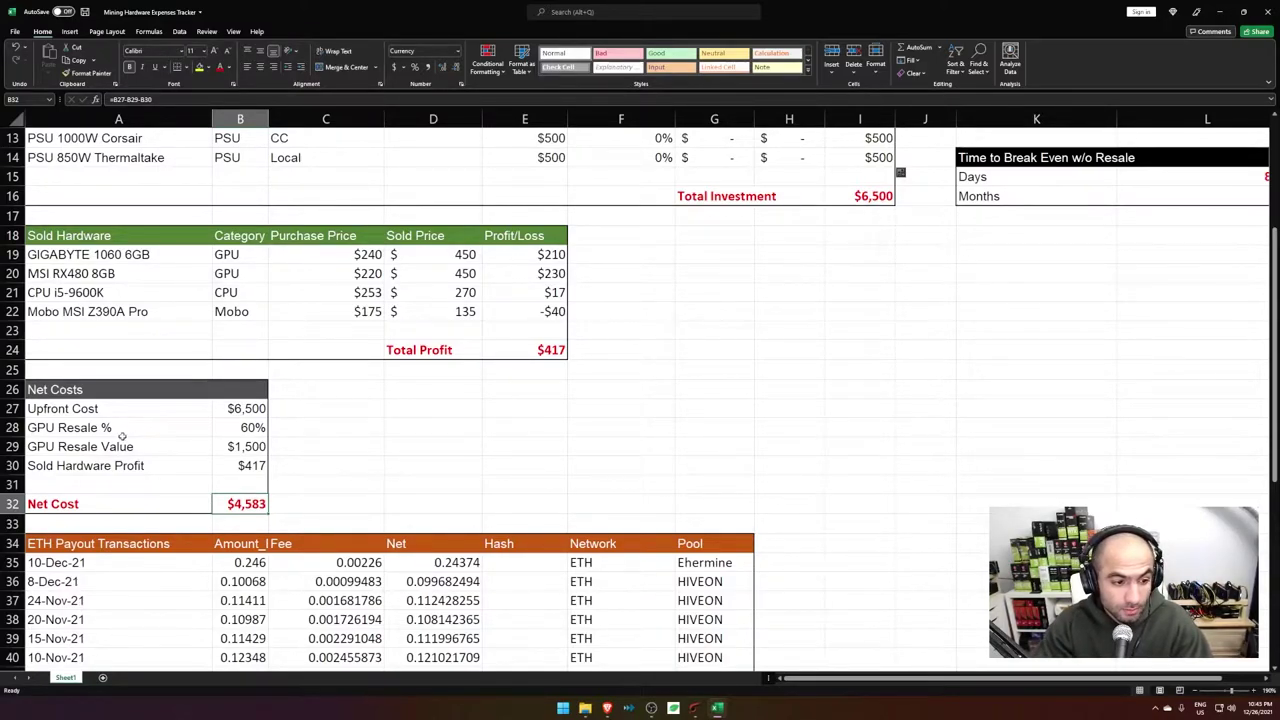
click(218, 432)
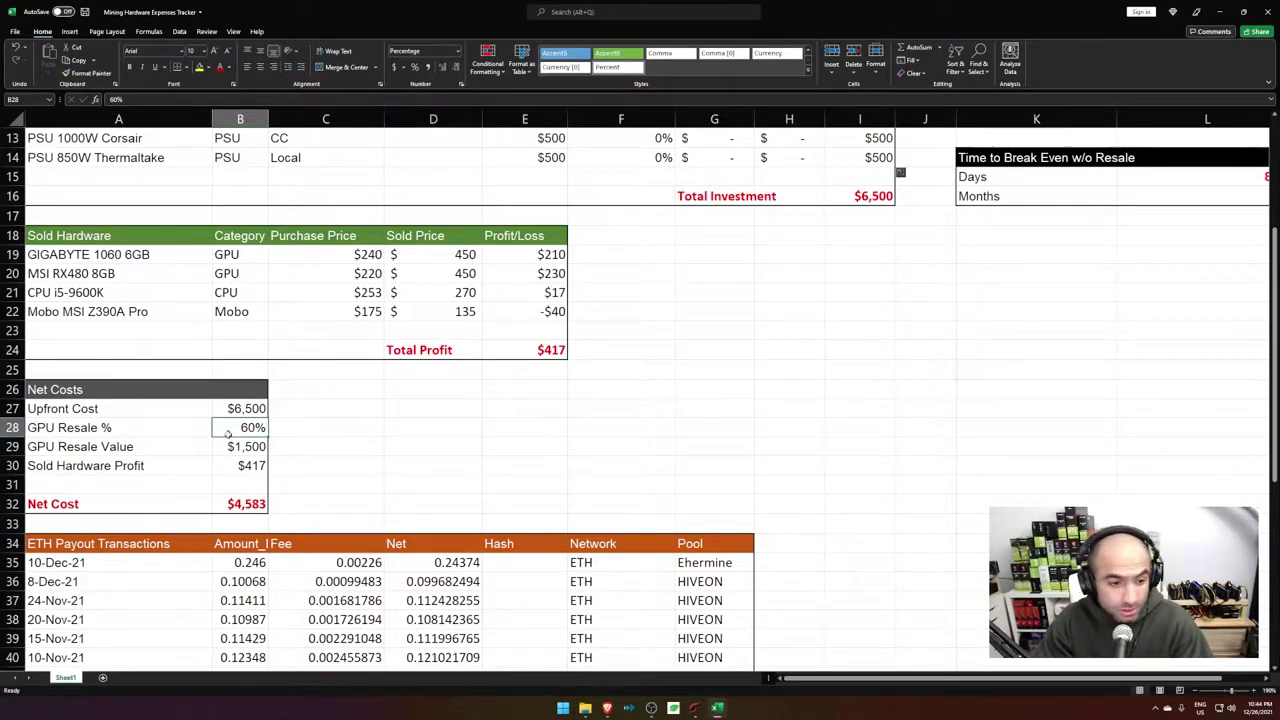
scroll(228, 432, up, 1)
click(248, 470)
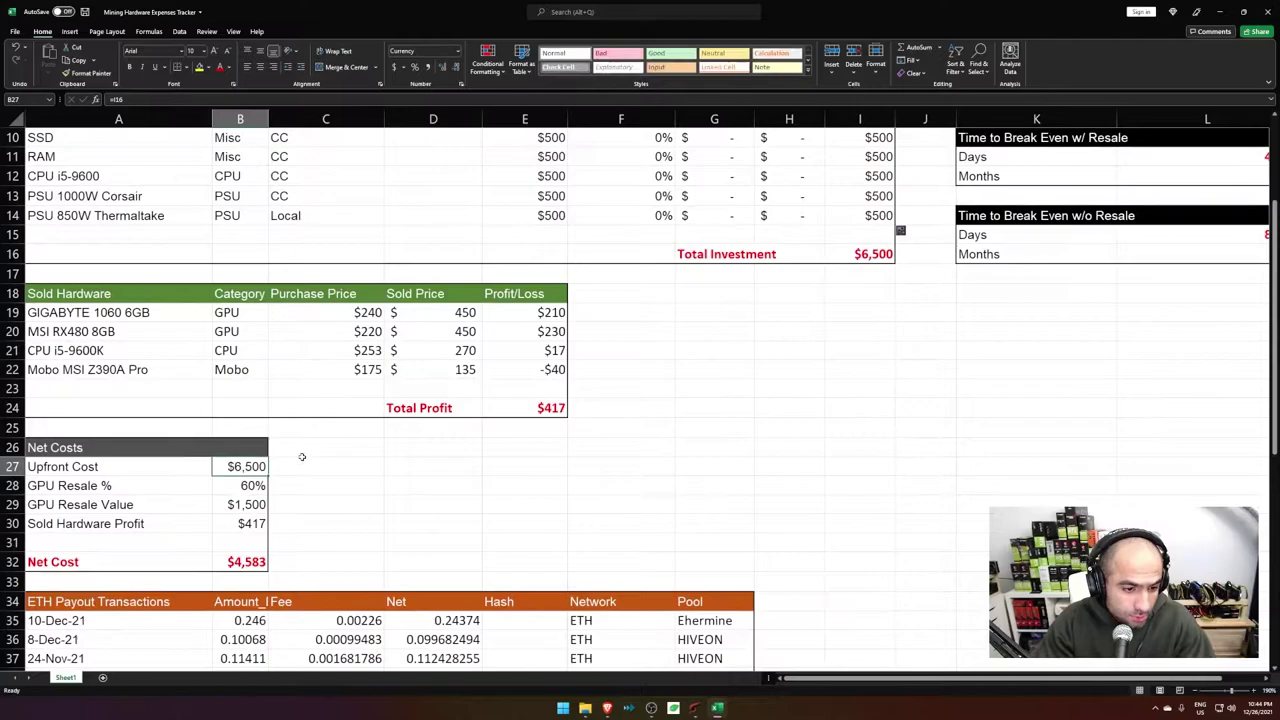
click(250, 506)
drag(250, 466, 262, 528)
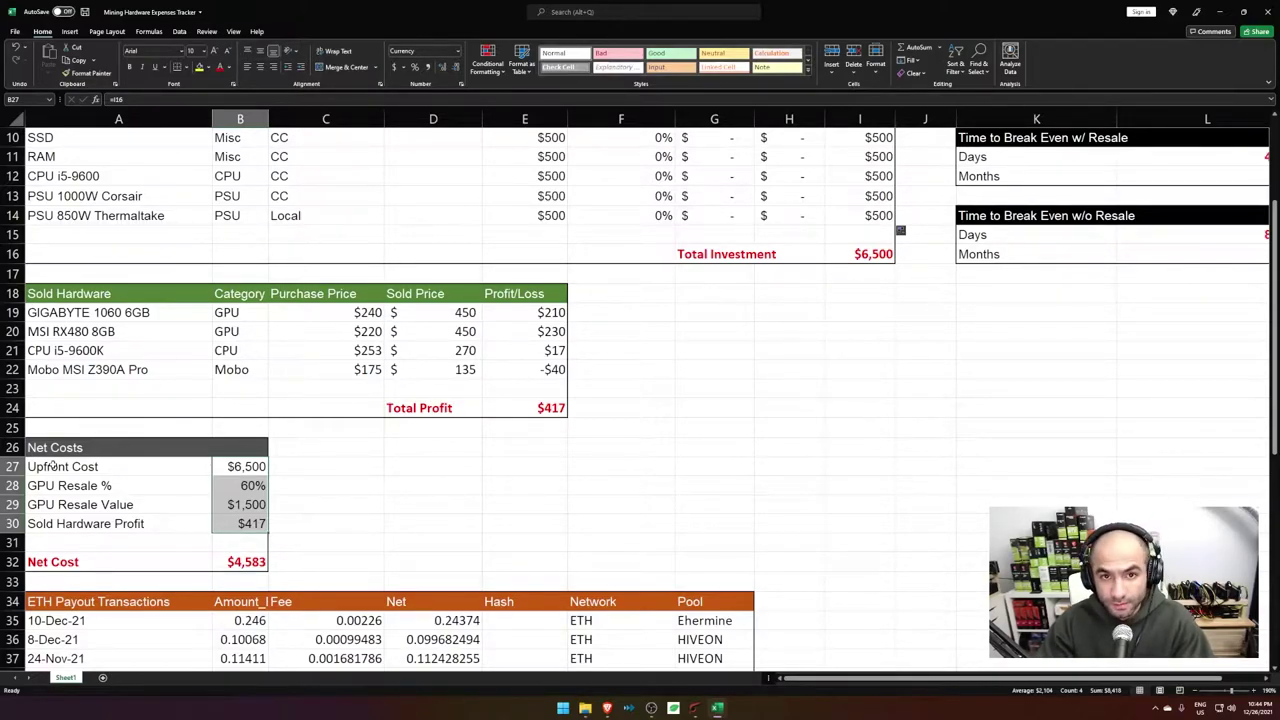
Step: Trace the Upfront Cost to the Total Investment cell I16, and check the GPU Resale %, GPU Resale Value and Sold Hardware Profit cells
click(237, 485)
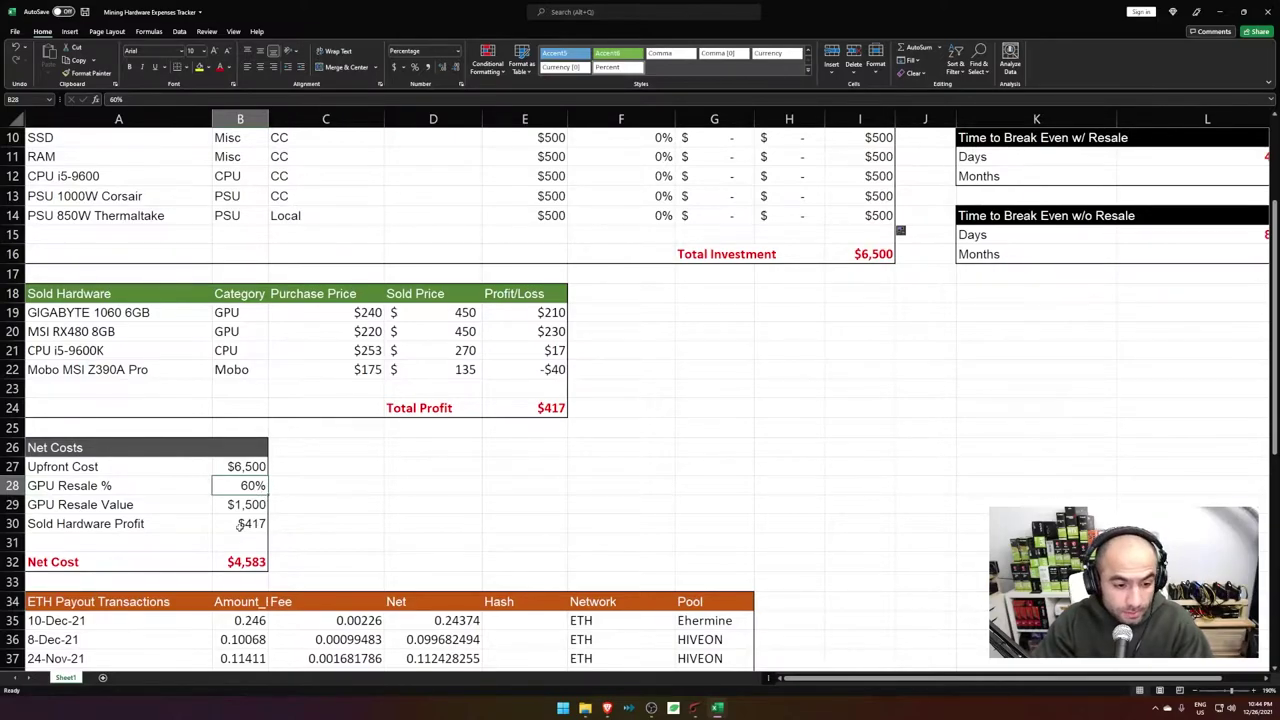
click(225, 471)
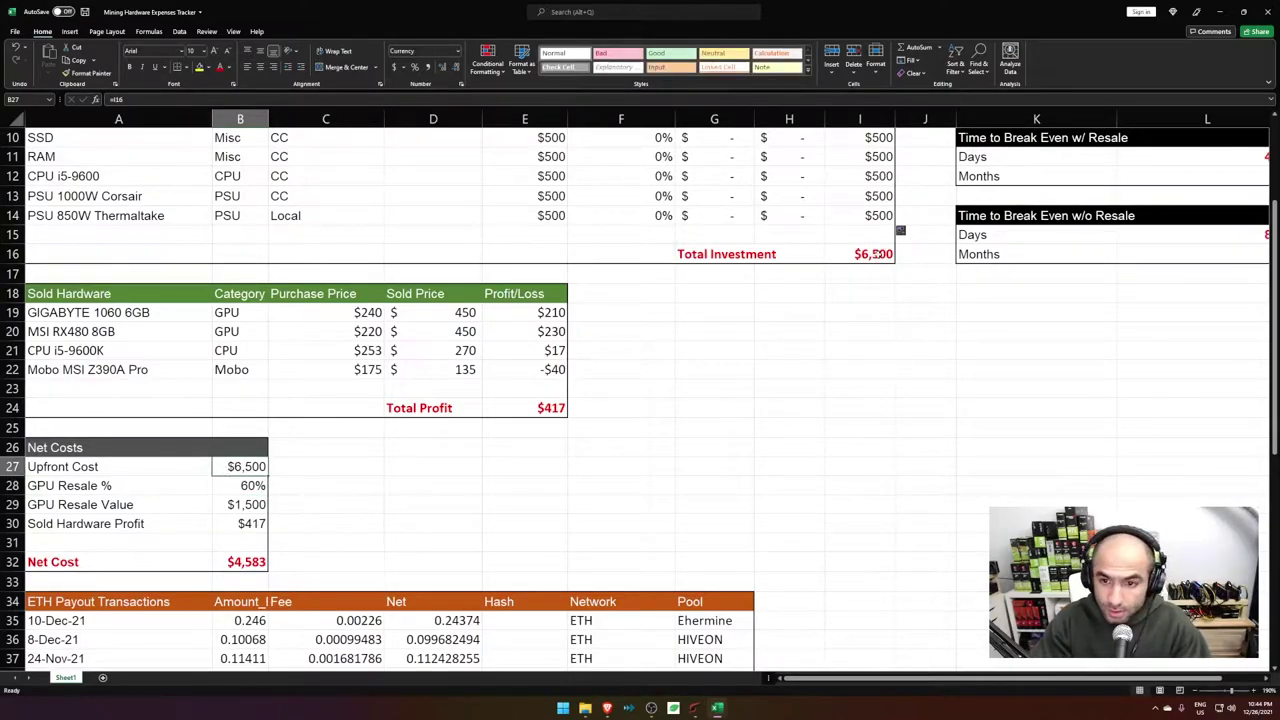
click(875, 254)
click(247, 485)
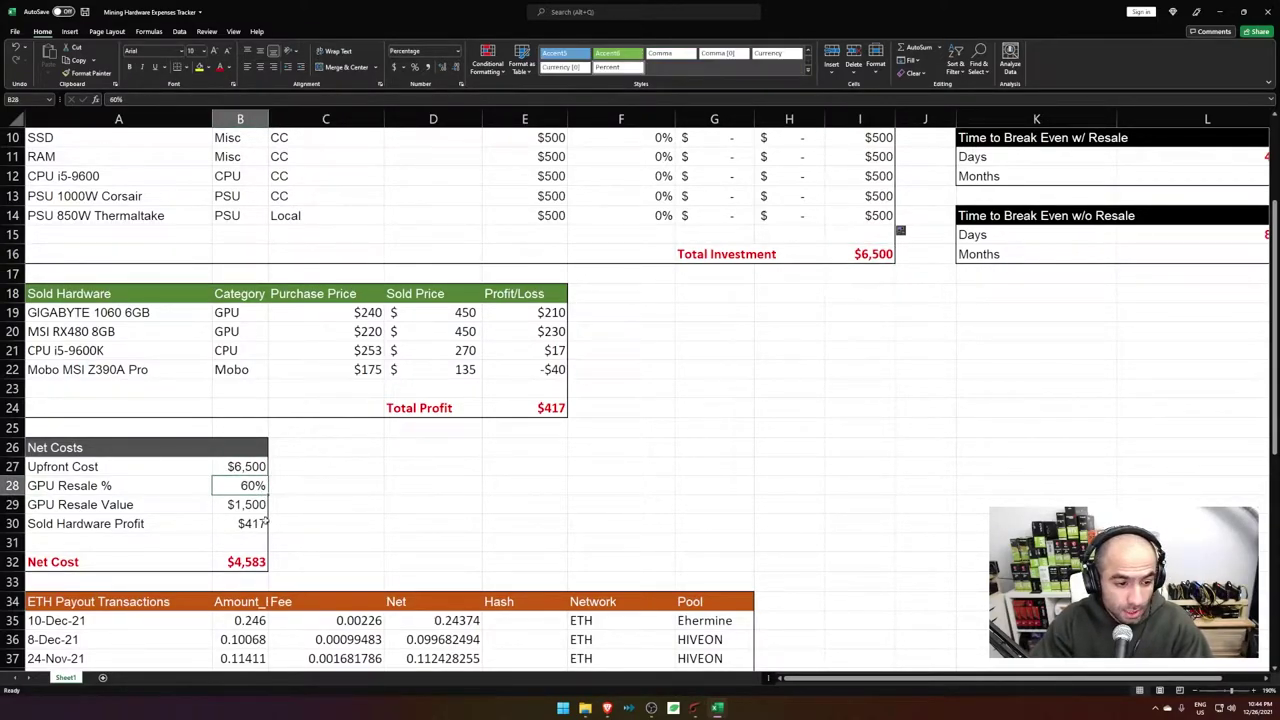
click(243, 506)
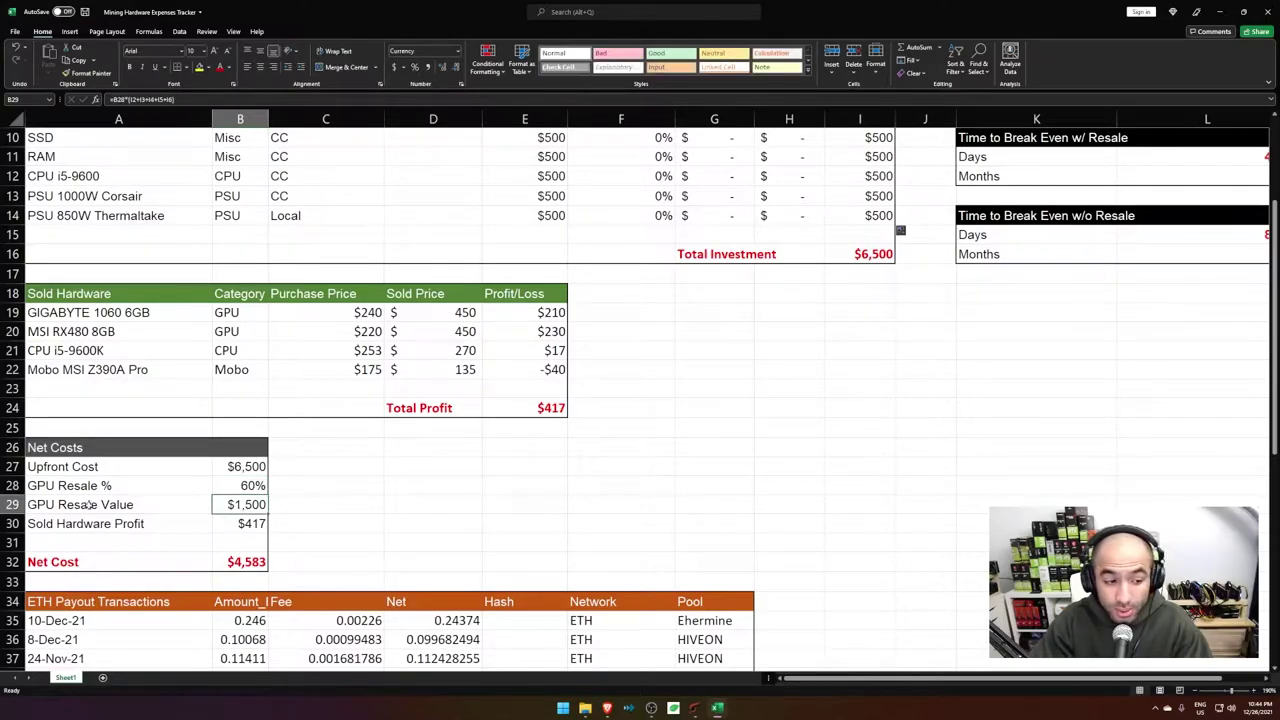
click(43, 506)
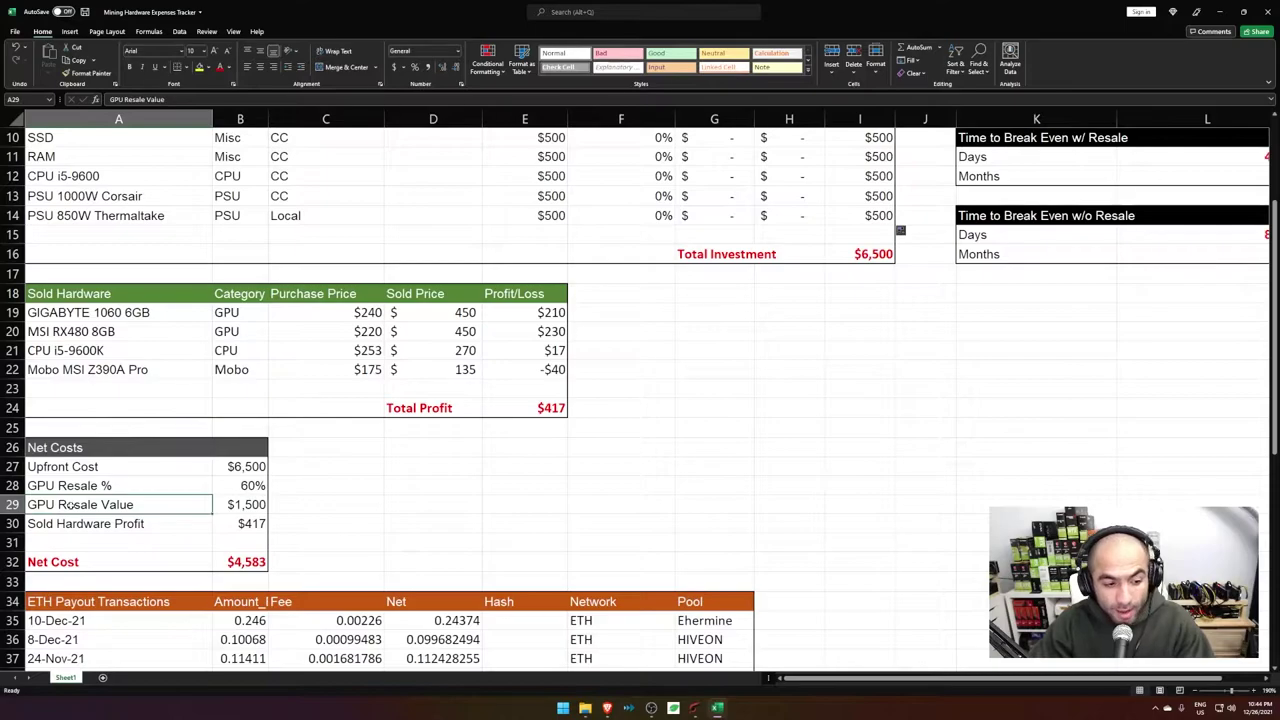
click(240, 524)
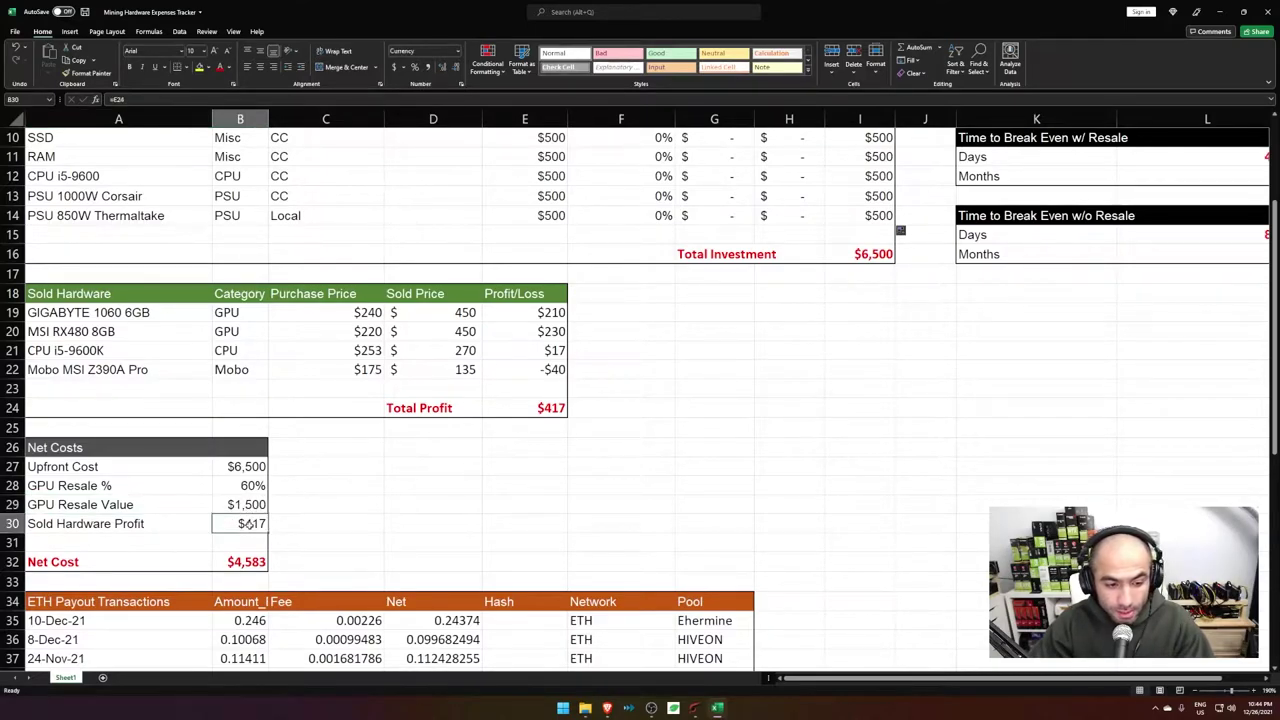
Step: Check which Net Costs cells the Net Cost formula in B32 references, leaving the formula as it is
double_click(250, 562)
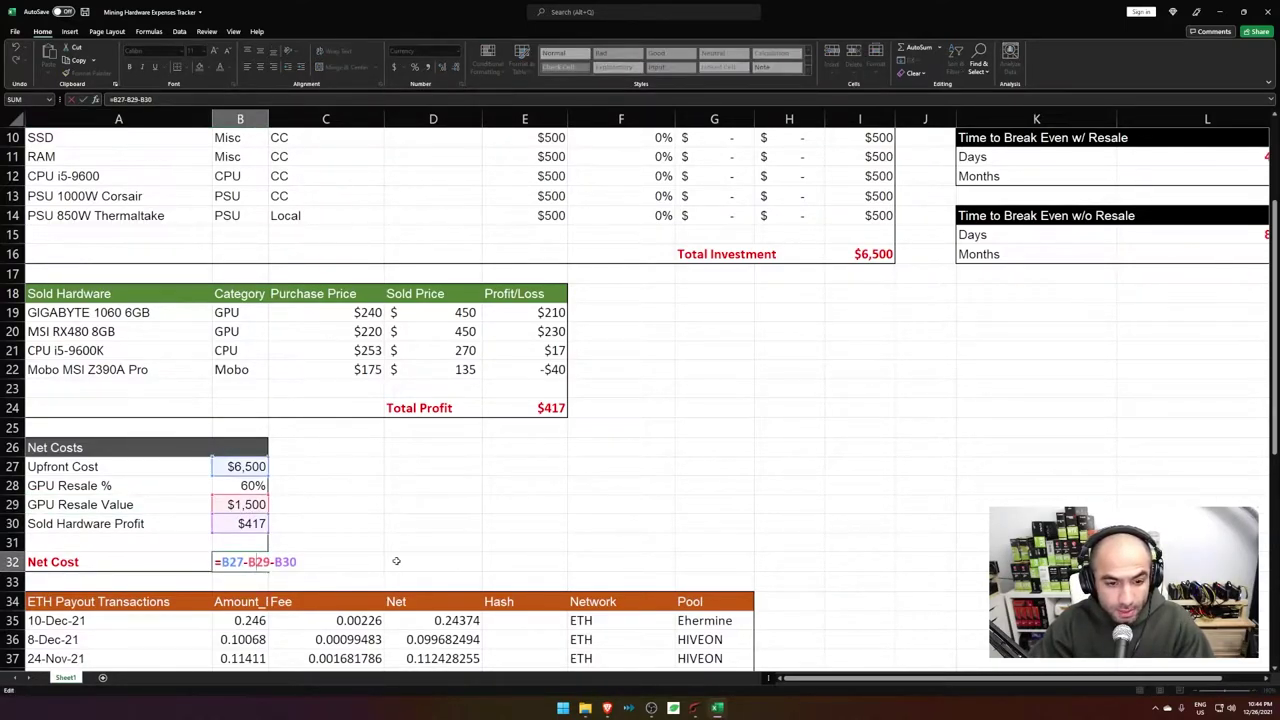
key(Escape)
double_click(250, 562)
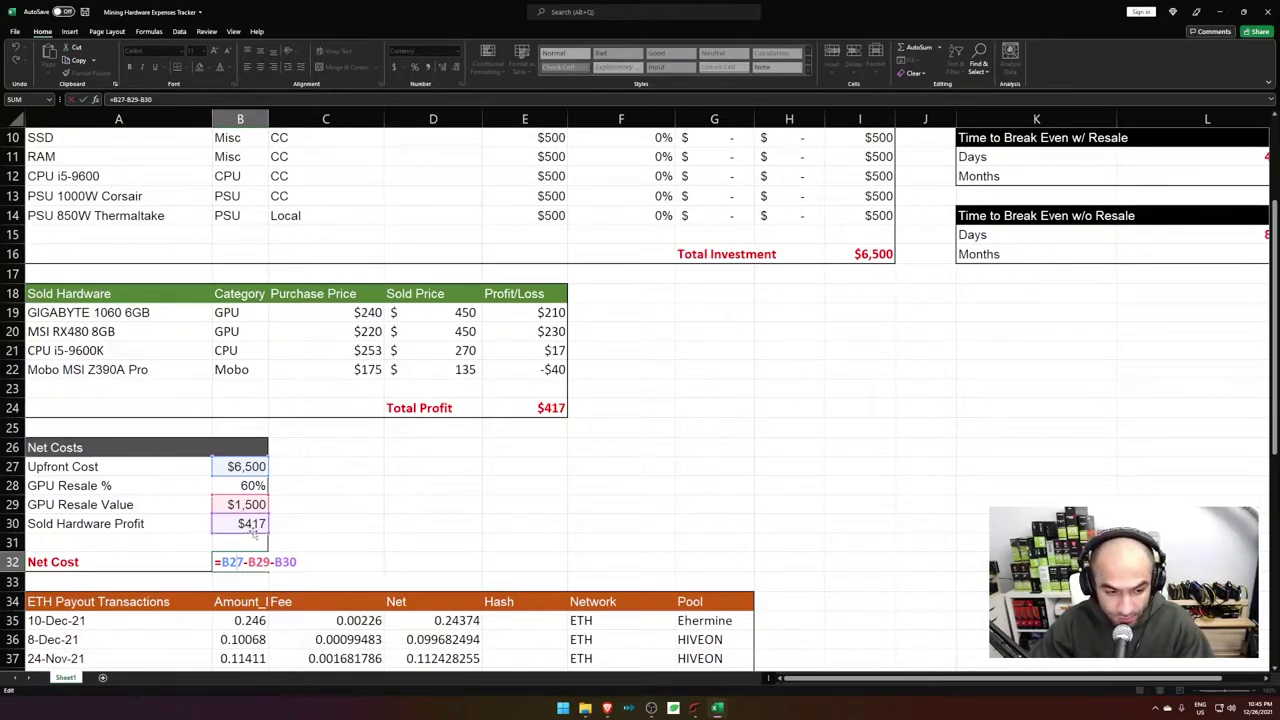
key(ctrl+Return)
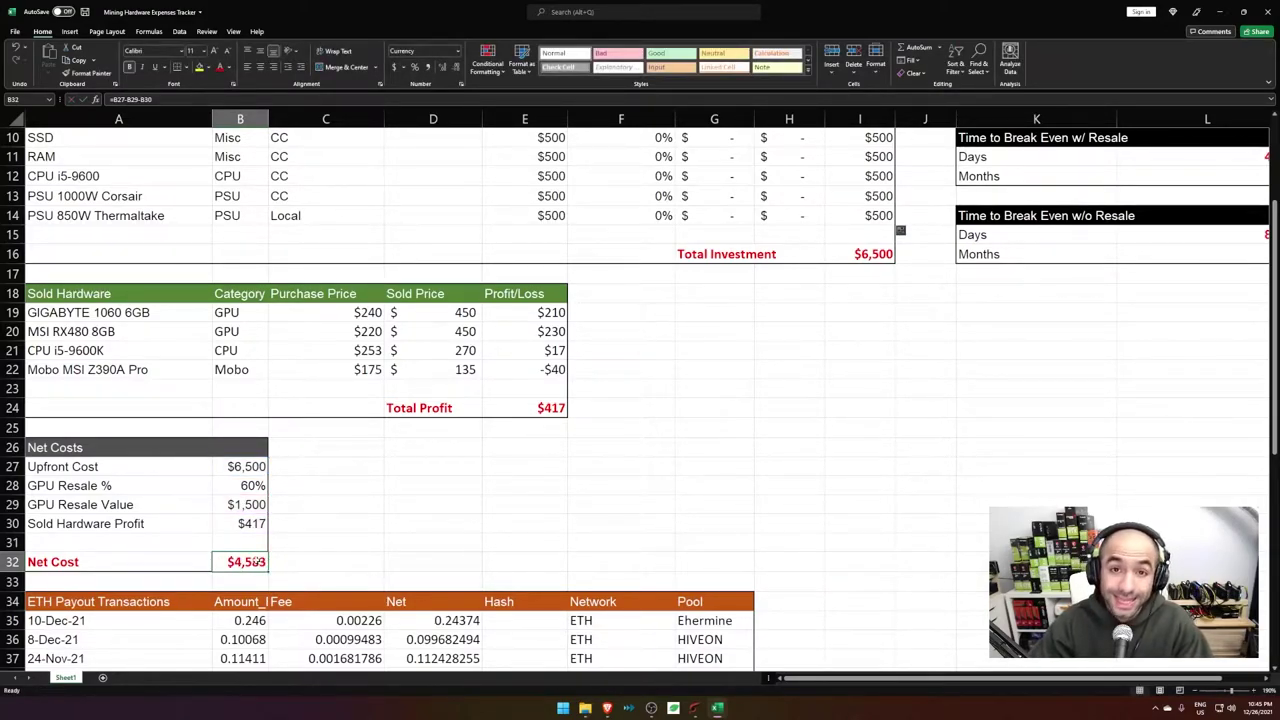
Step: Look back over the purchased hardware rows from item names to prices, and go down to the ETH Payout Transactions table
scroll(200, 537, up, 3)
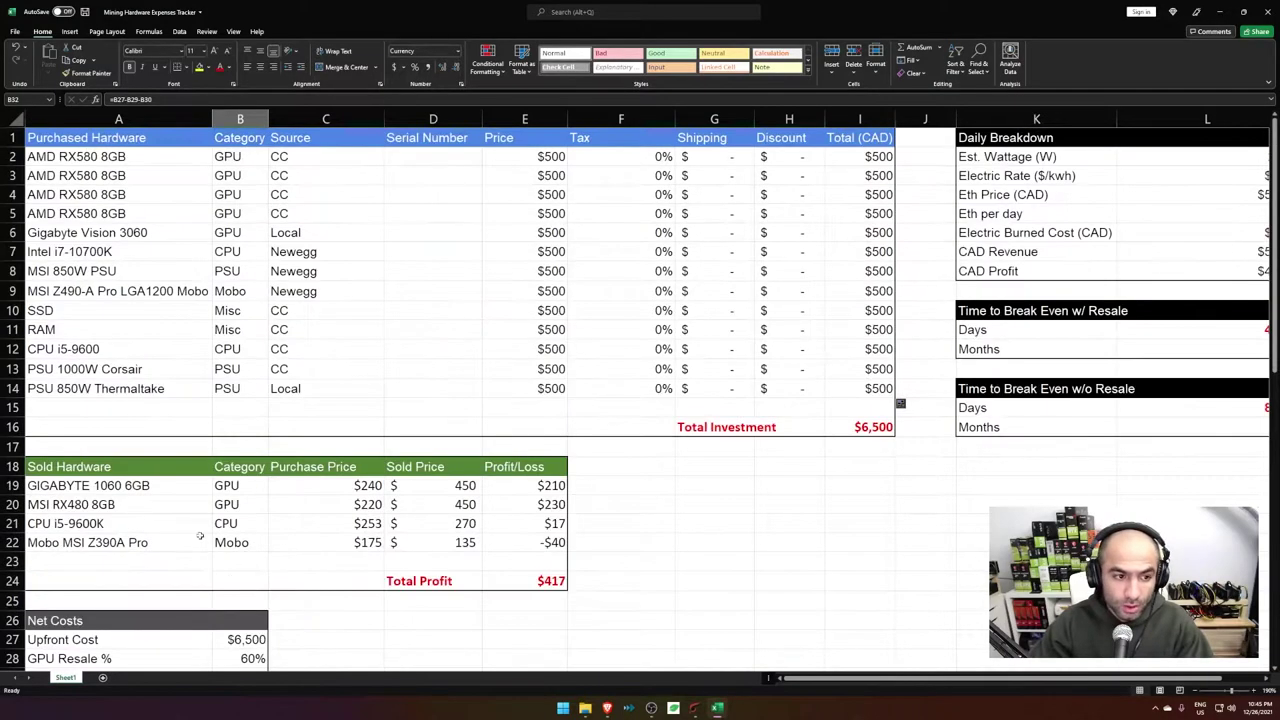
drag(55, 160, 540, 420)
scroll(540, 420, down, 5)
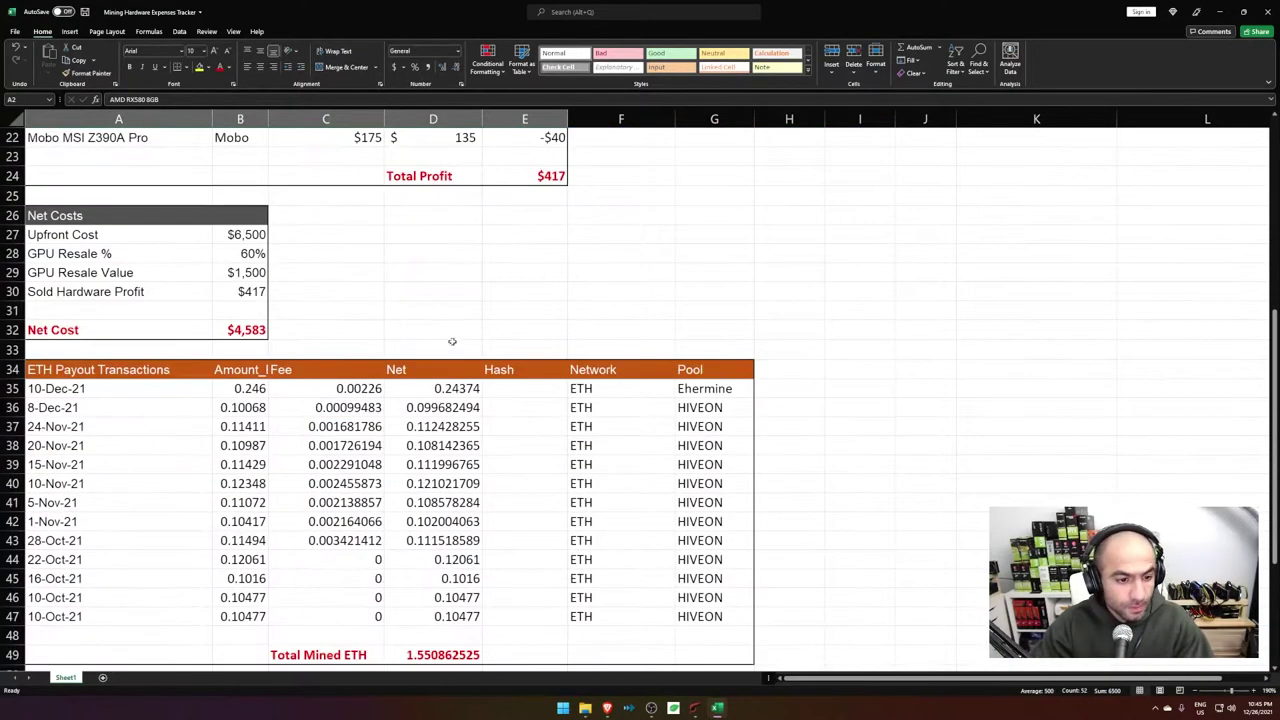
click(453, 329)
scroll(355, 357, down, 2)
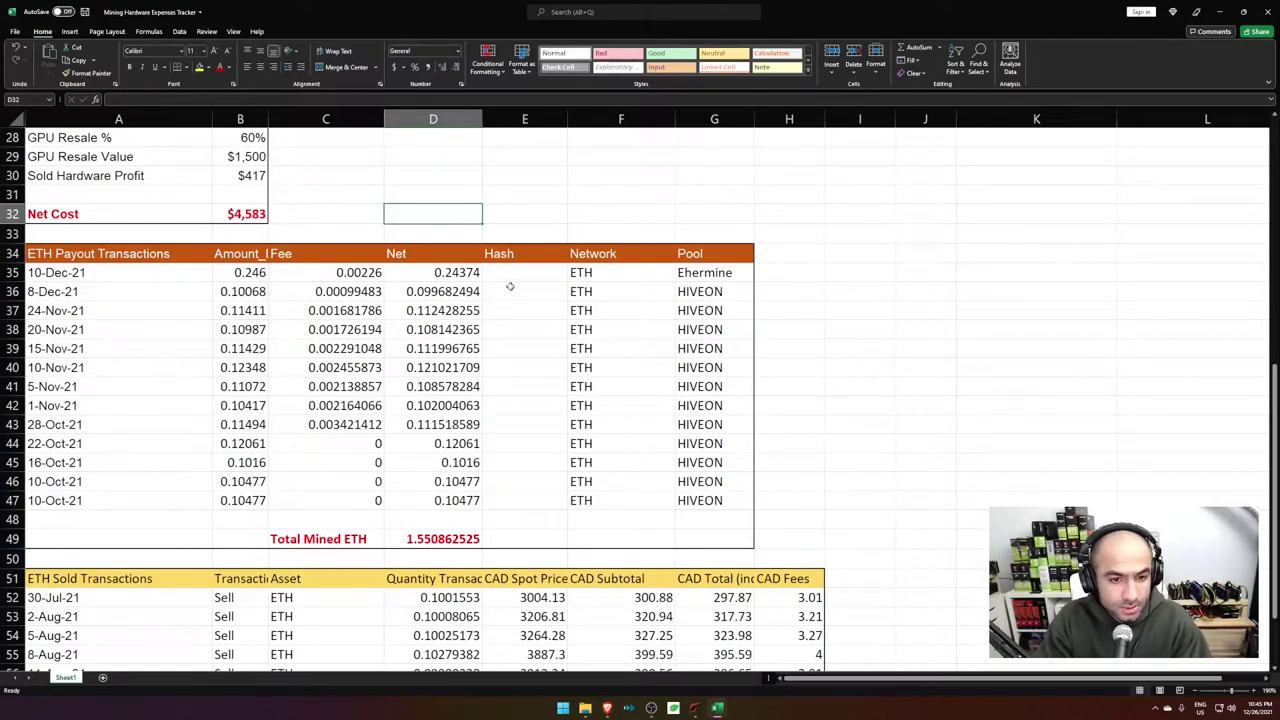
Step: Review the ETH payout dates, amounts, fees and net values, and the empty Hash column
drag(85, 273, 76, 486)
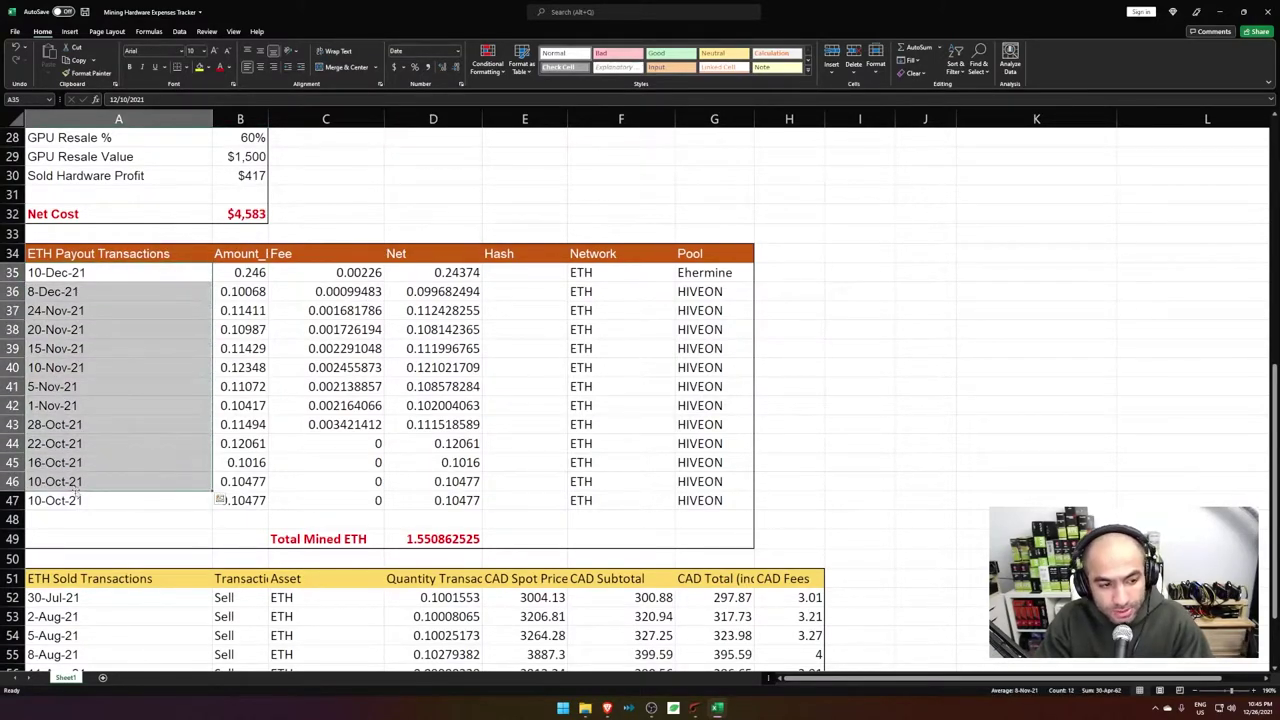
drag(250, 272, 276, 461)
drag(340, 272, 383, 428)
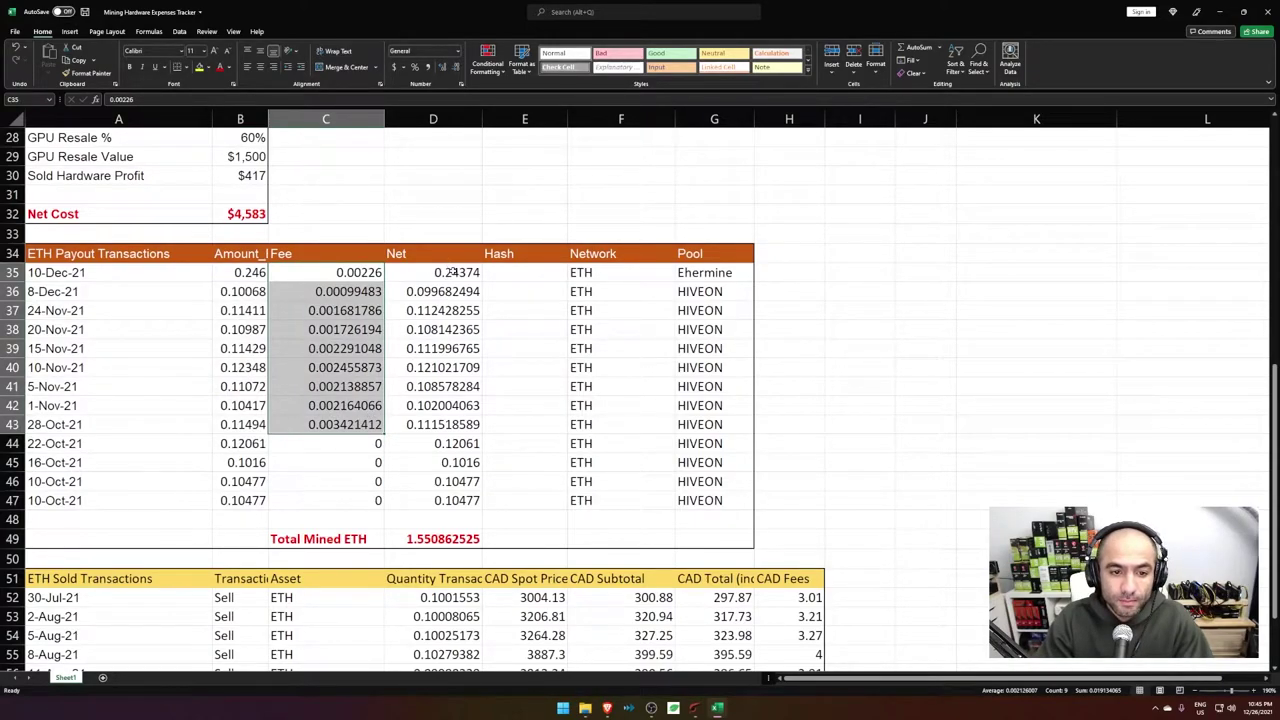
drag(452, 271, 462, 464)
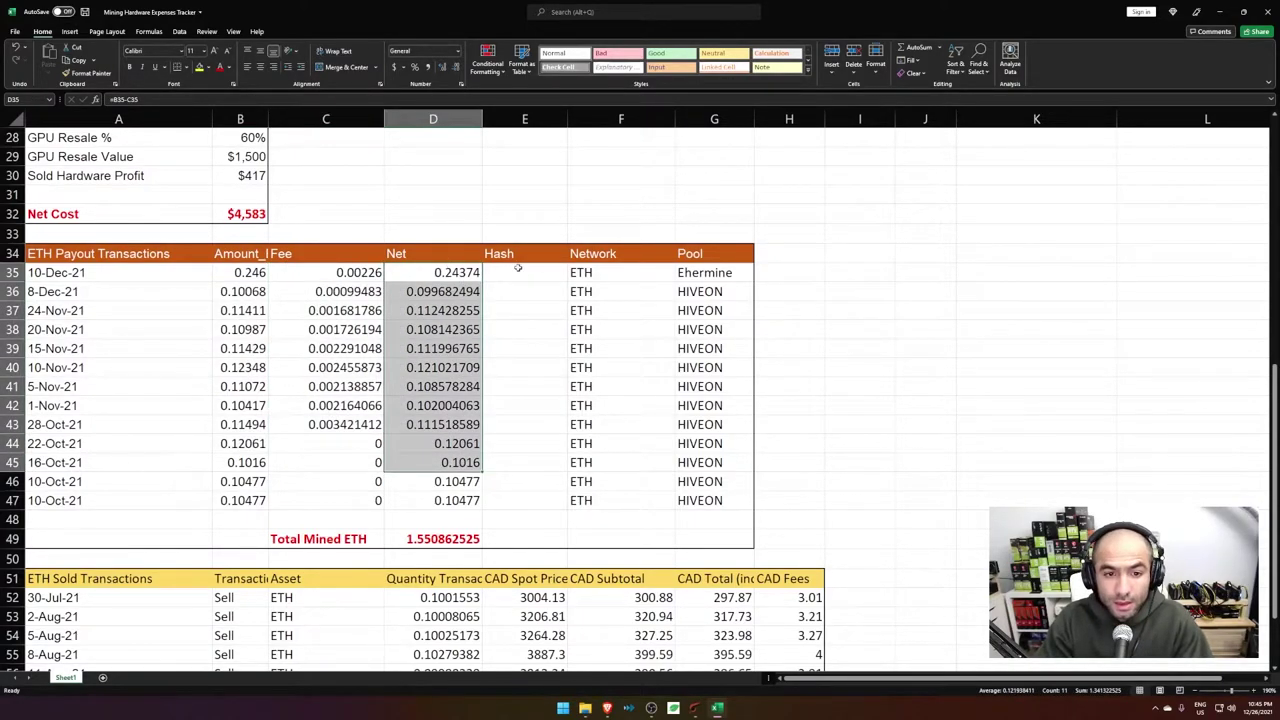
drag(518, 268, 532, 498)
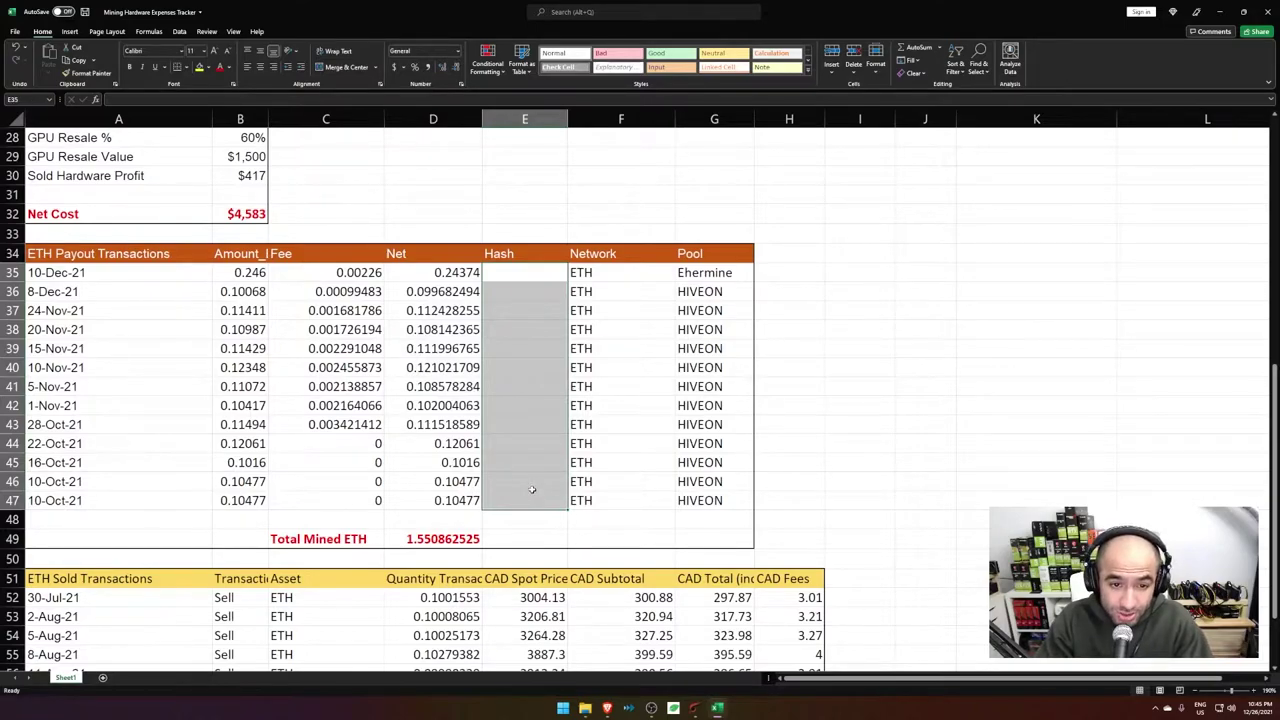
click(528, 272)
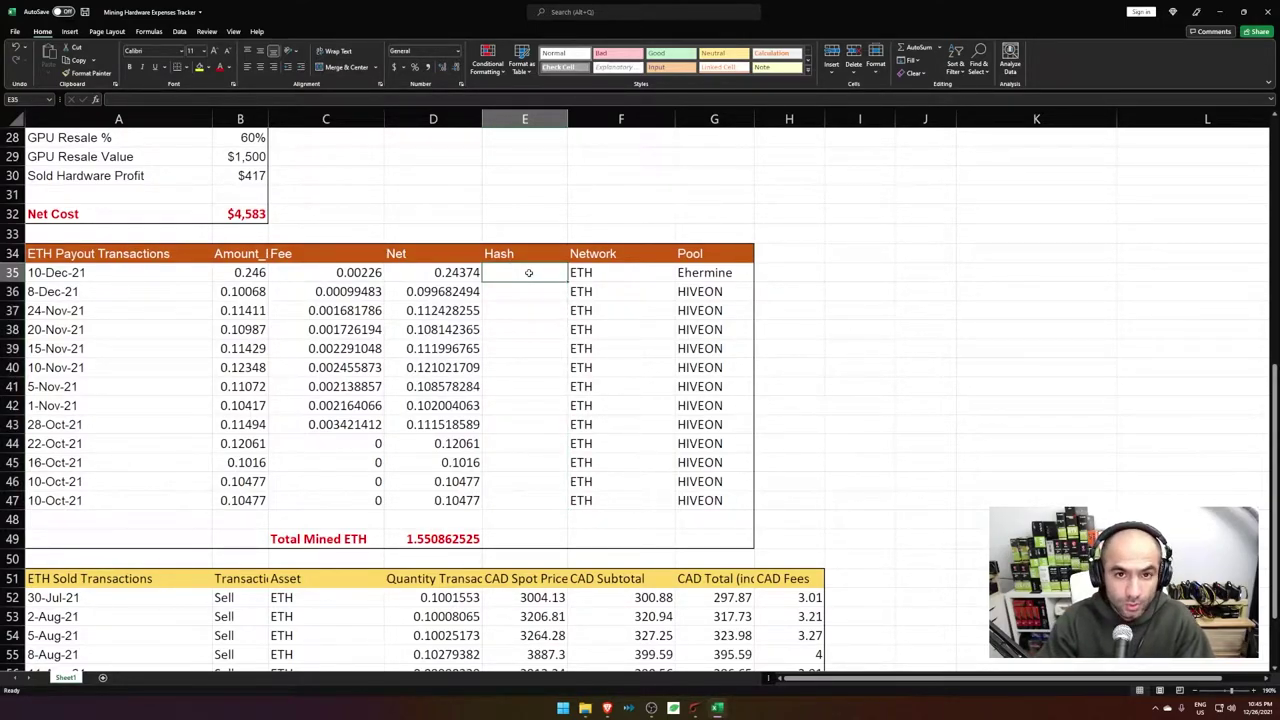
Step: Examine the payout amounts against the Hash cell in E35, and review the Network and Pool columns
drag(249, 273, 533, 309)
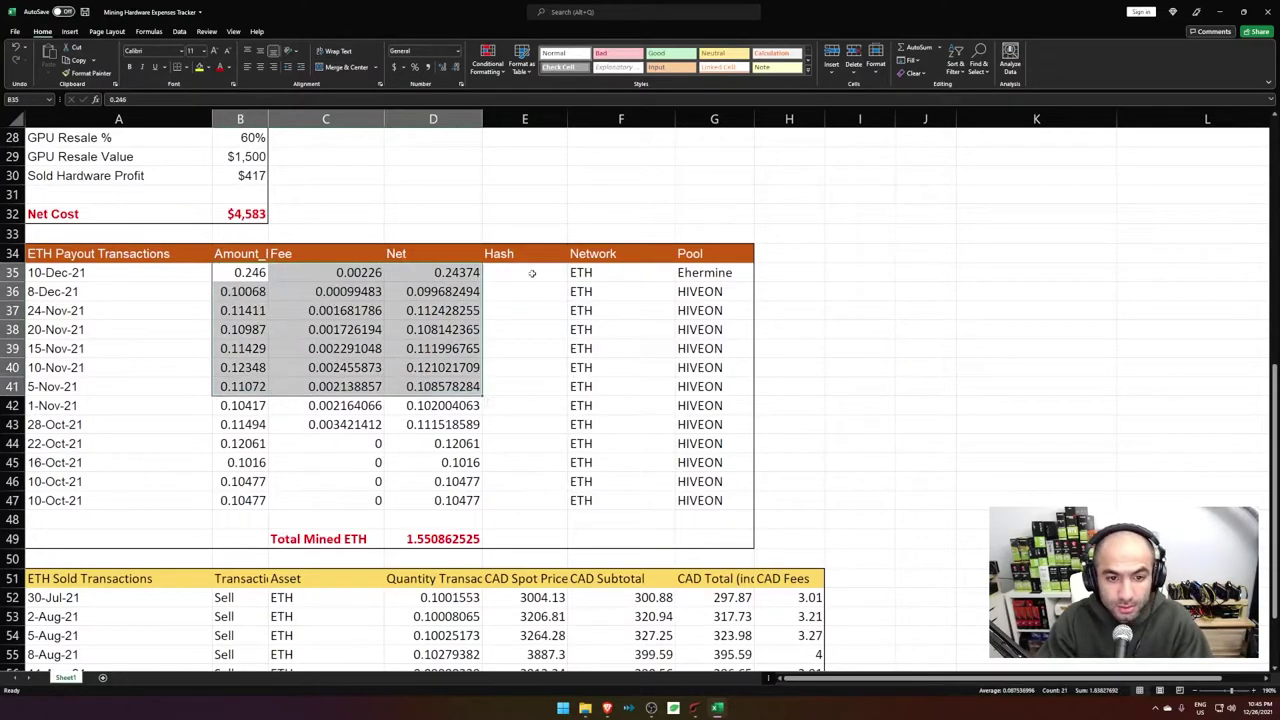
click(539, 305)
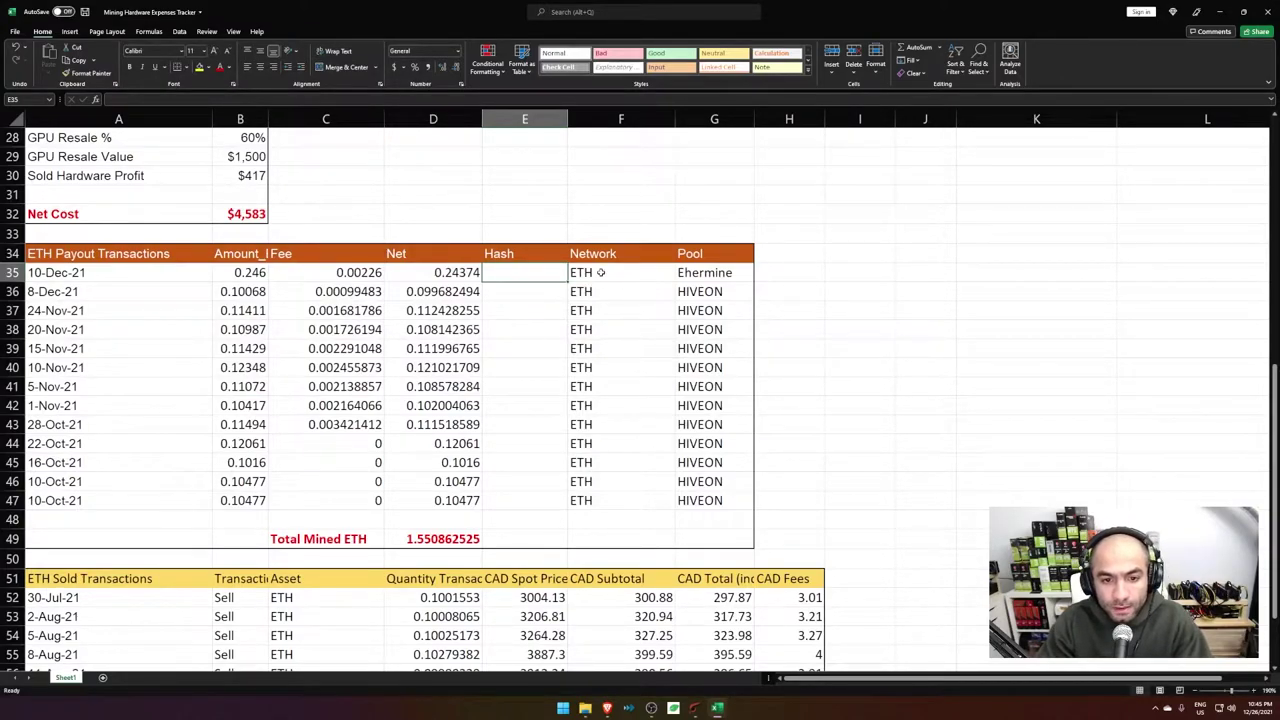
drag(600, 272, 600, 442)
click(630, 465)
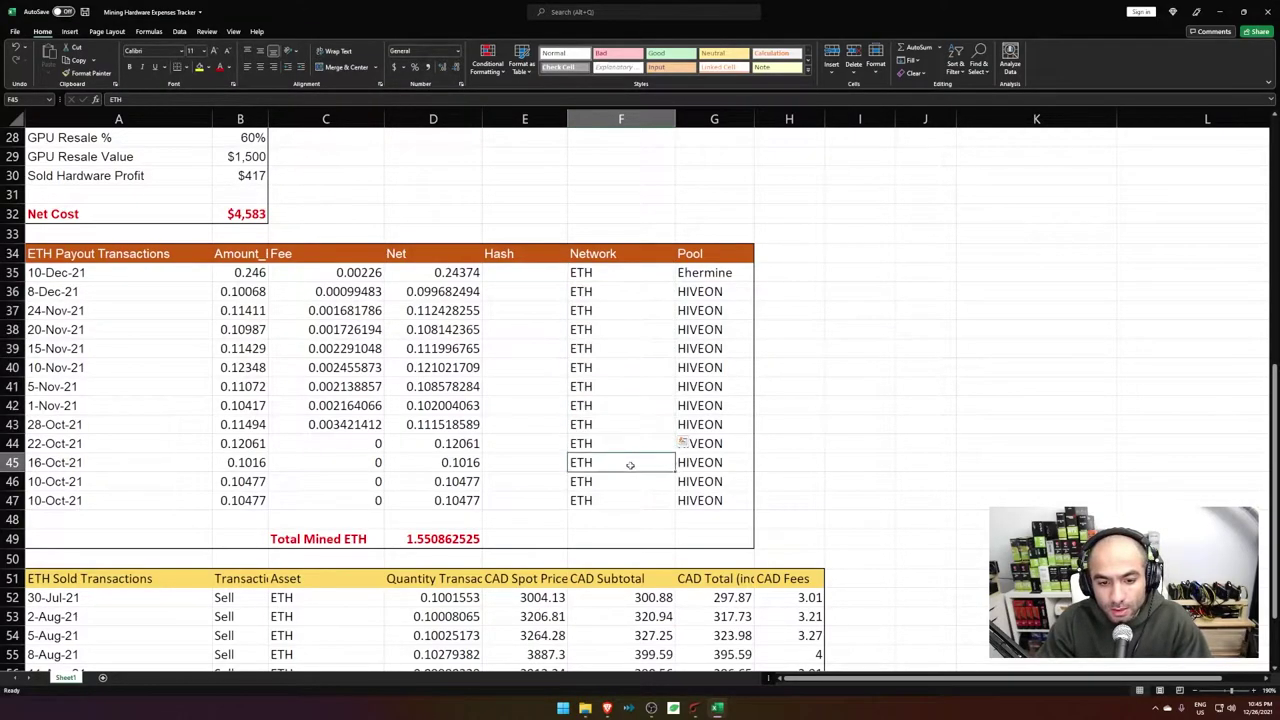
click(703, 278)
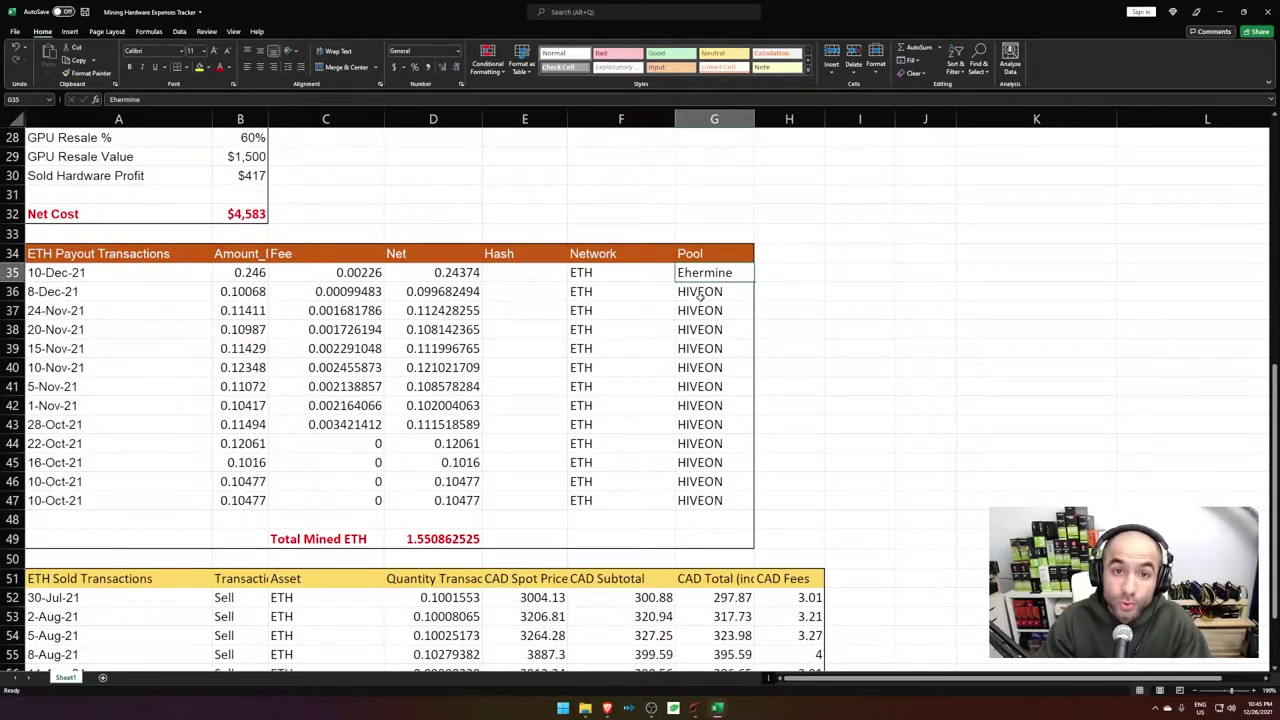
Step: Check the range summed by the Total Mined ETH formula in D49
click(412, 544)
key(alt+equal)
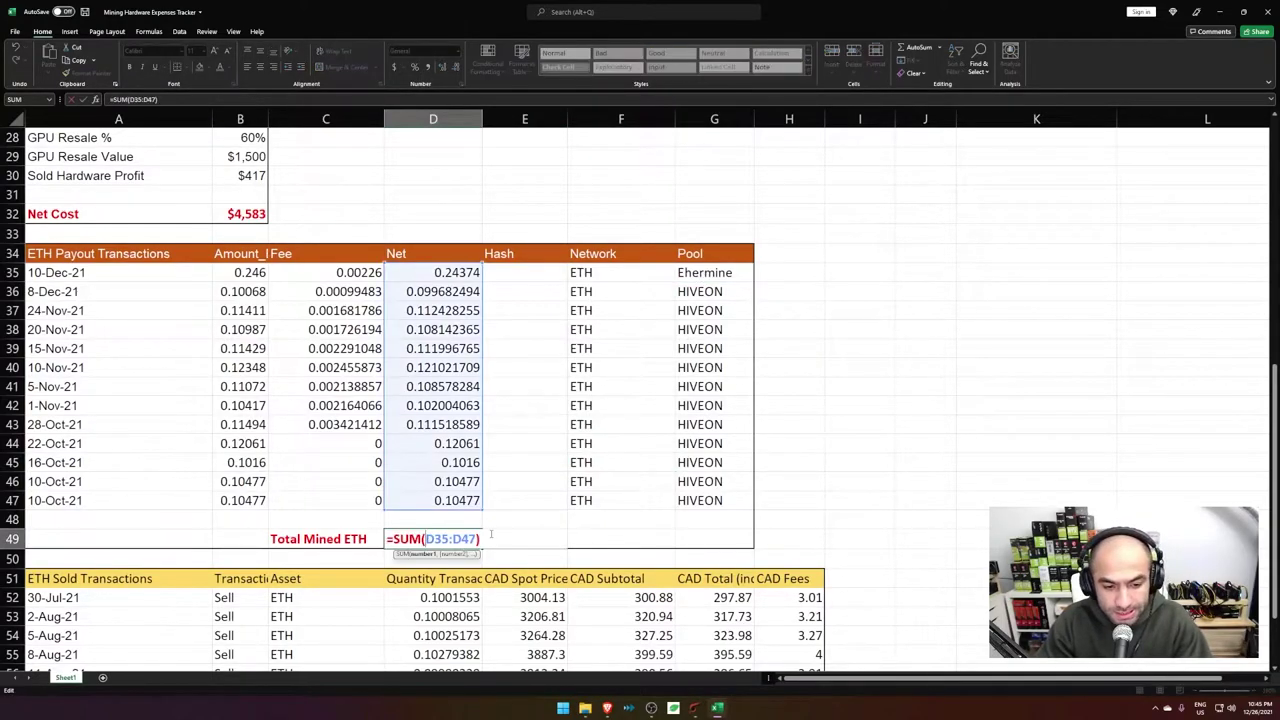
key(ctrl+Return)
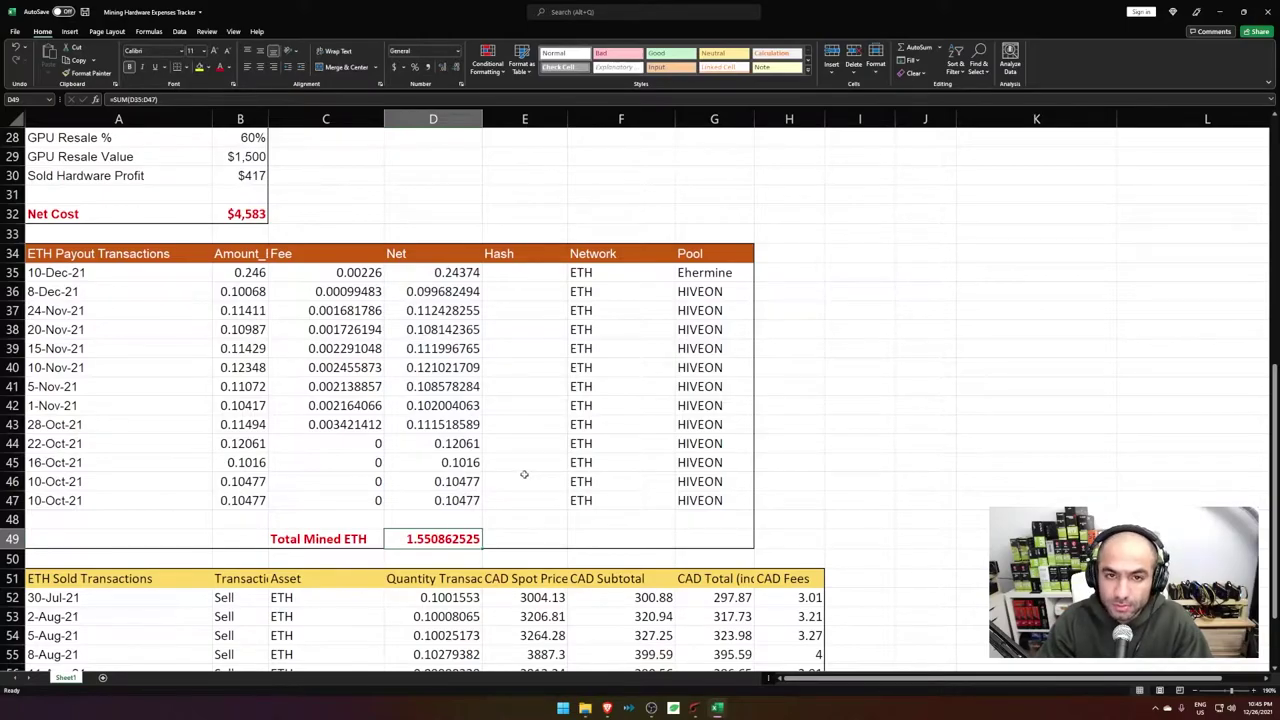
Step: Review the ETH Sold Transactions table, examining the transacted quantities, CAD spot prices and CAD fees in rows 52 to 58
scroll(524, 474, down, 5)
scroll(520, 470, up, 4)
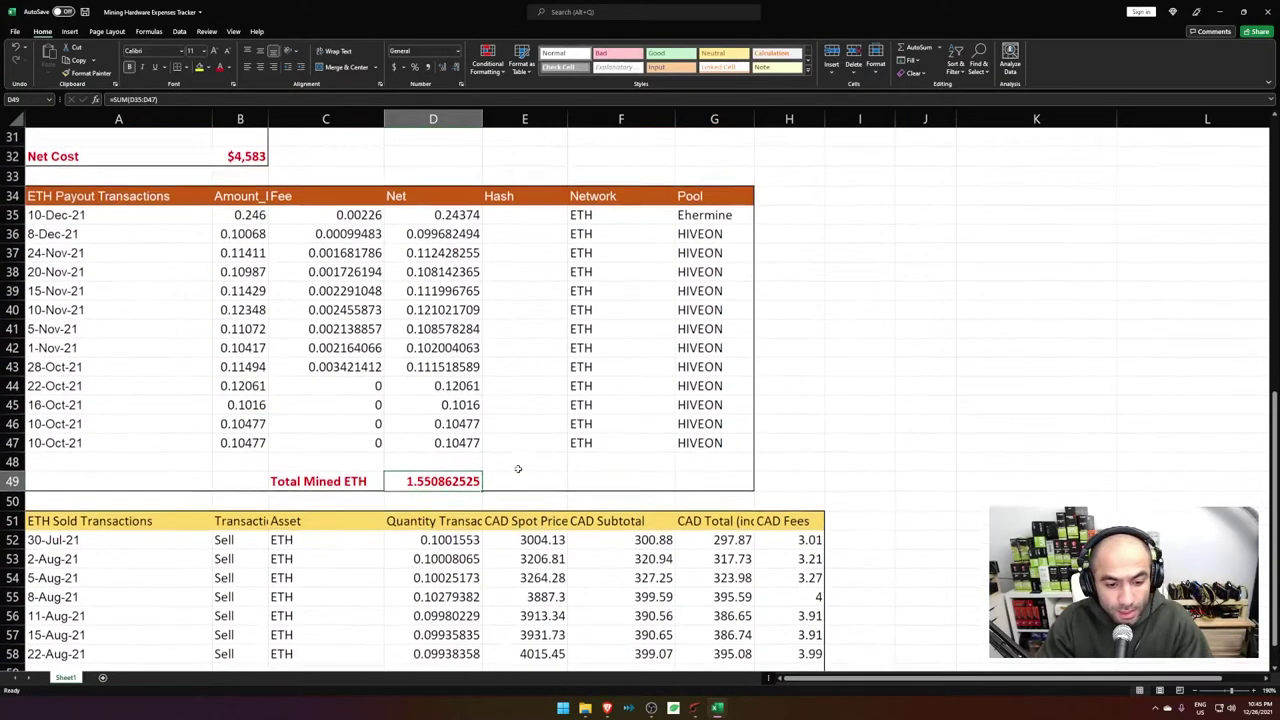
scroll(518, 469, down, 2)
scroll(470, 466, down, 1)
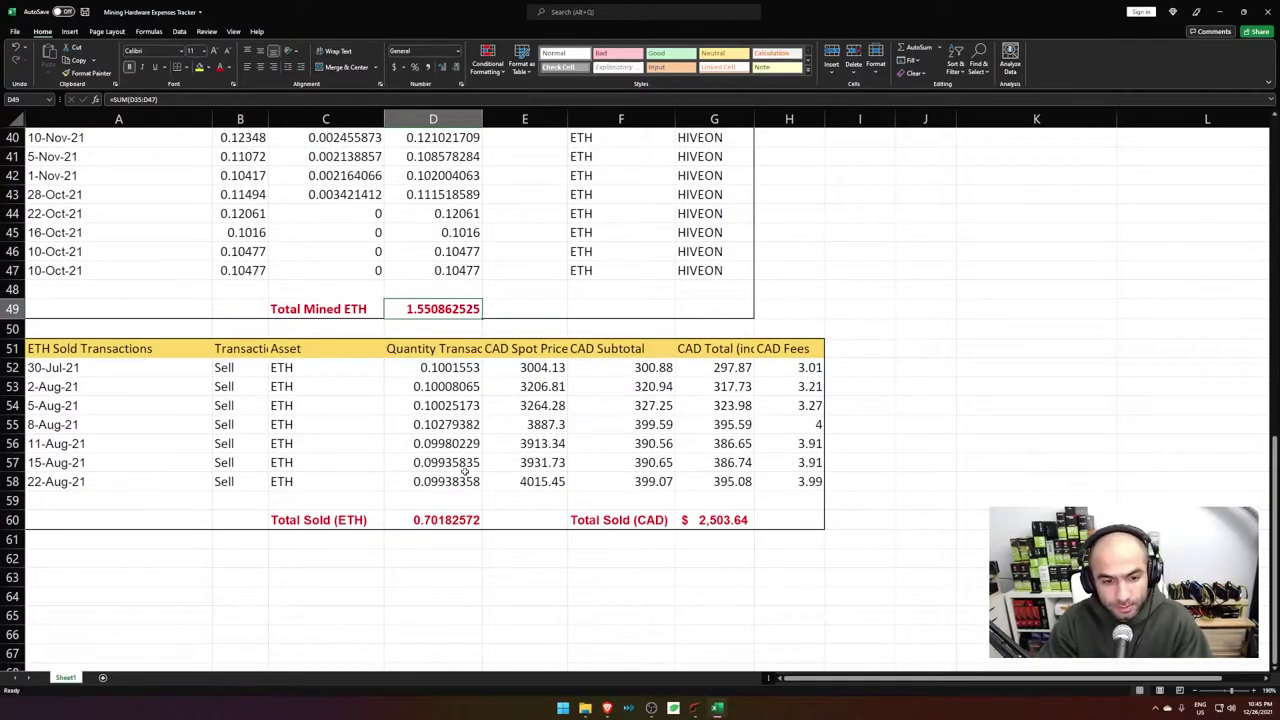
click(35, 348)
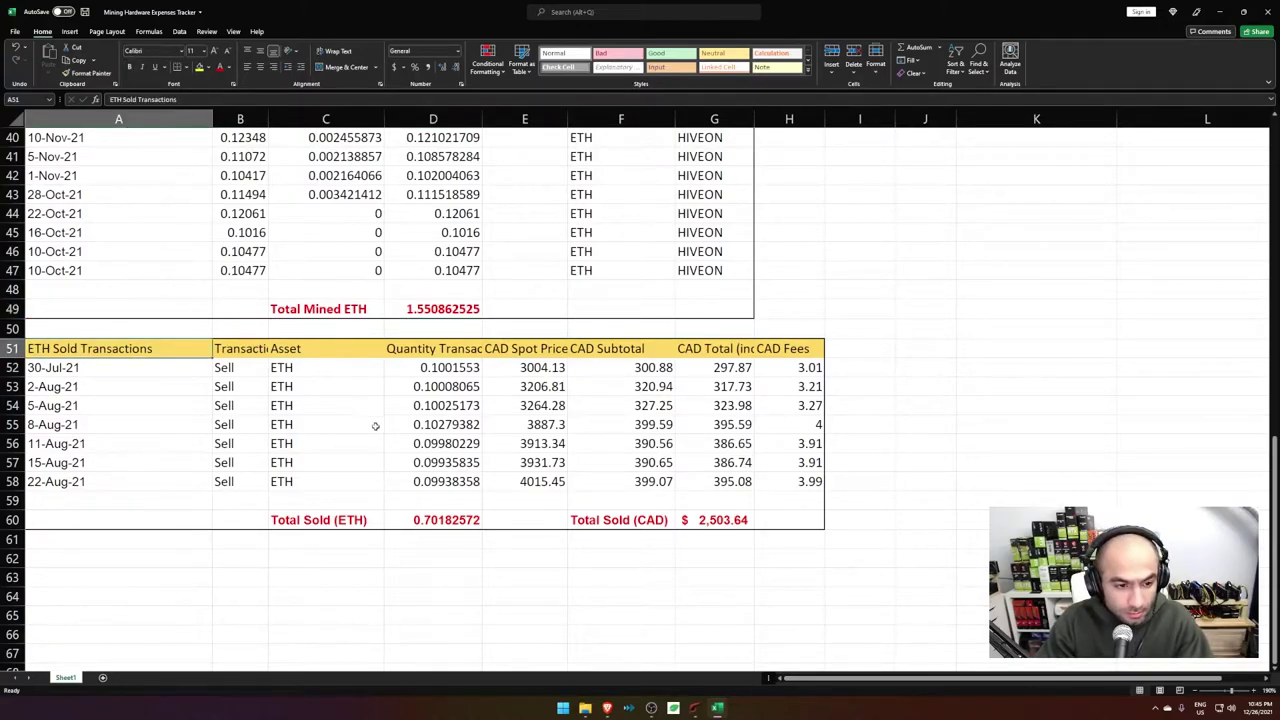
drag(428, 370, 440, 482)
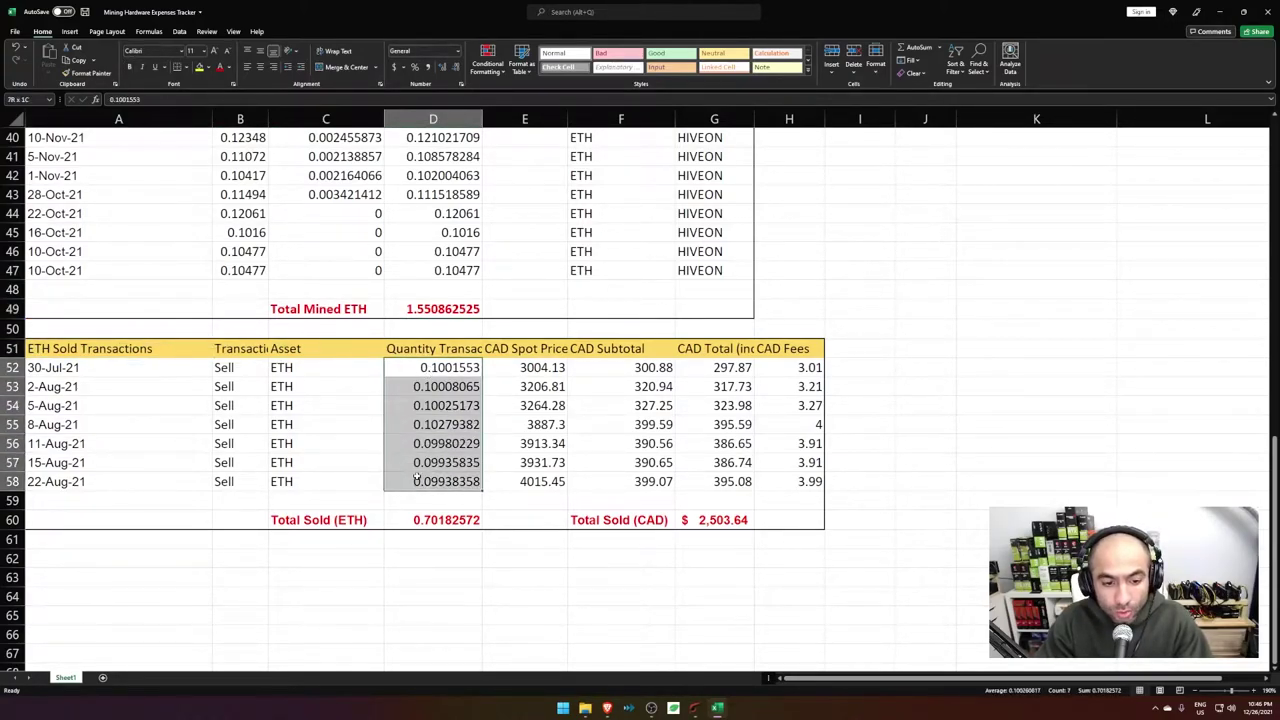
drag(537, 367, 545, 481)
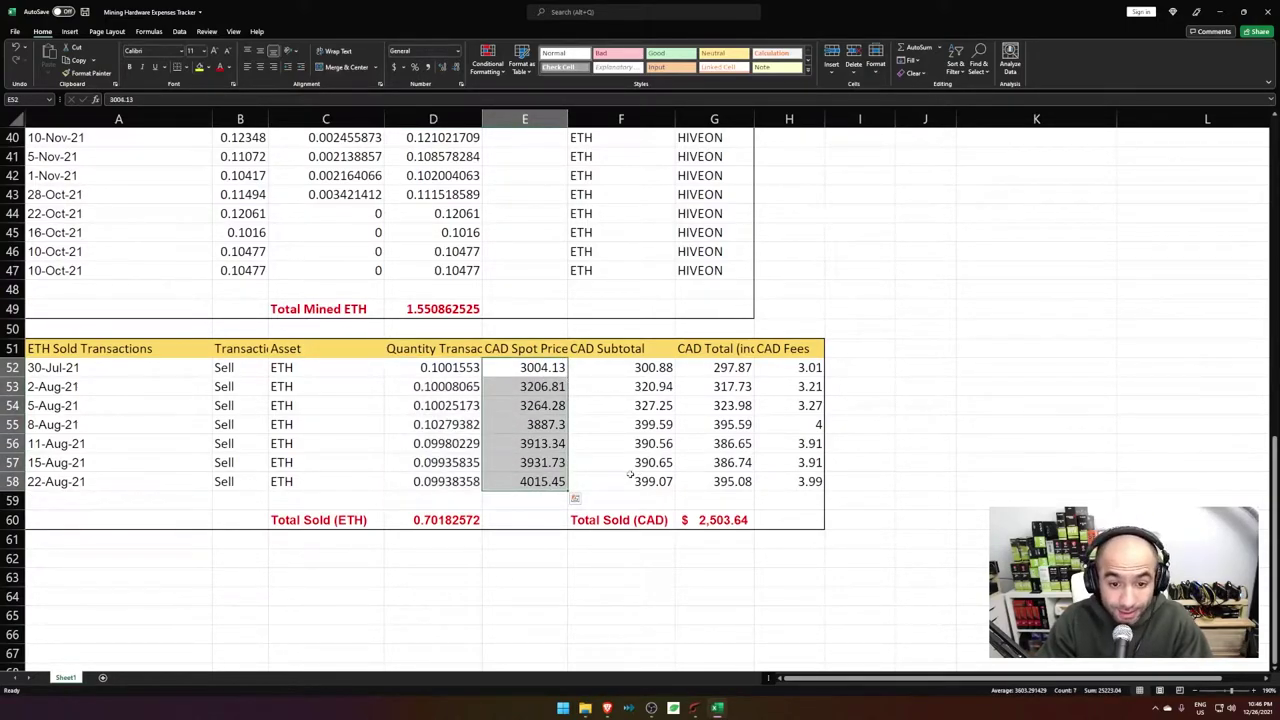
drag(798, 367, 796, 462)
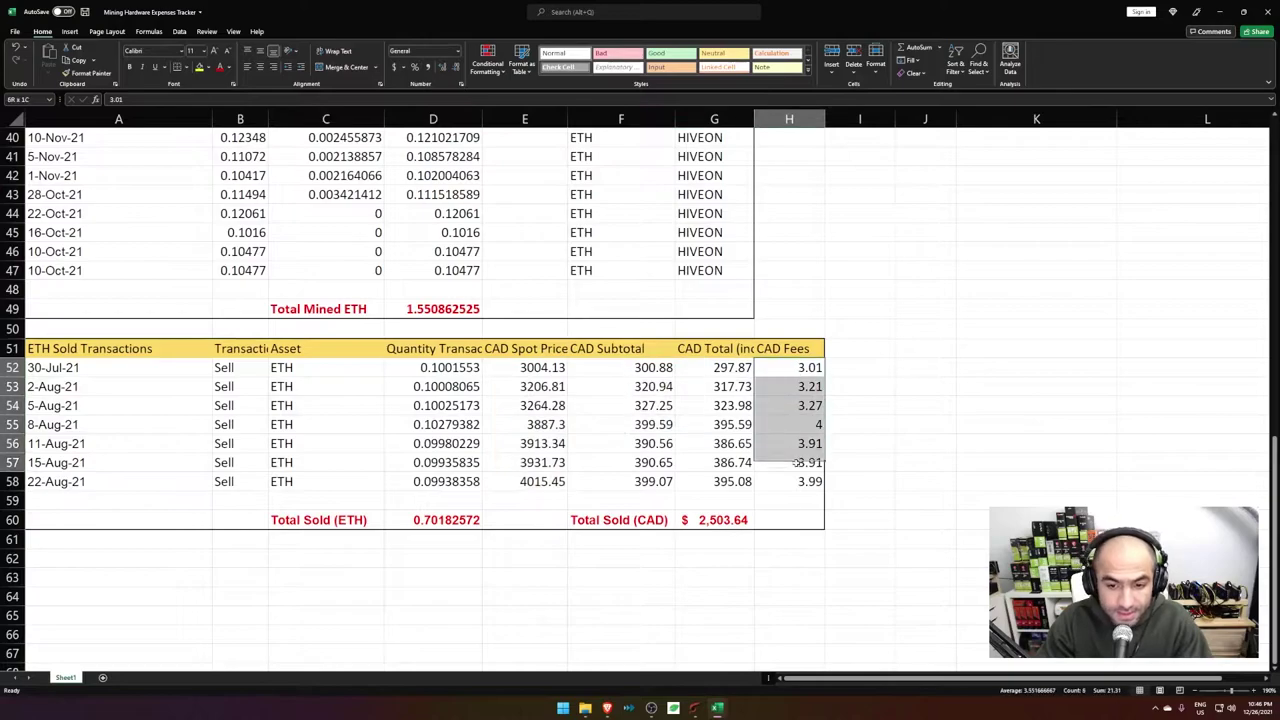
Step: Check the ranges summed by the Total Sold (ETH) formula in D60 and the Total Sold (CAD) formula in G60
double_click(466, 522)
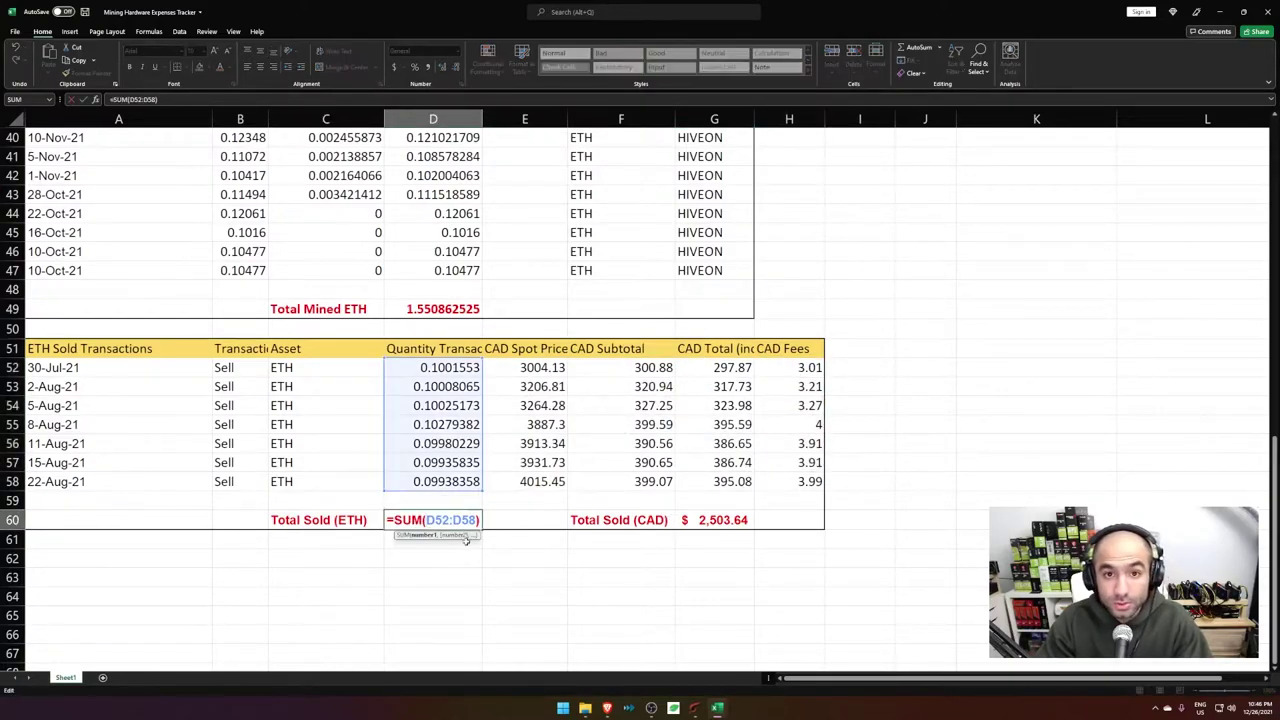
click(725, 522)
double_click(725, 522)
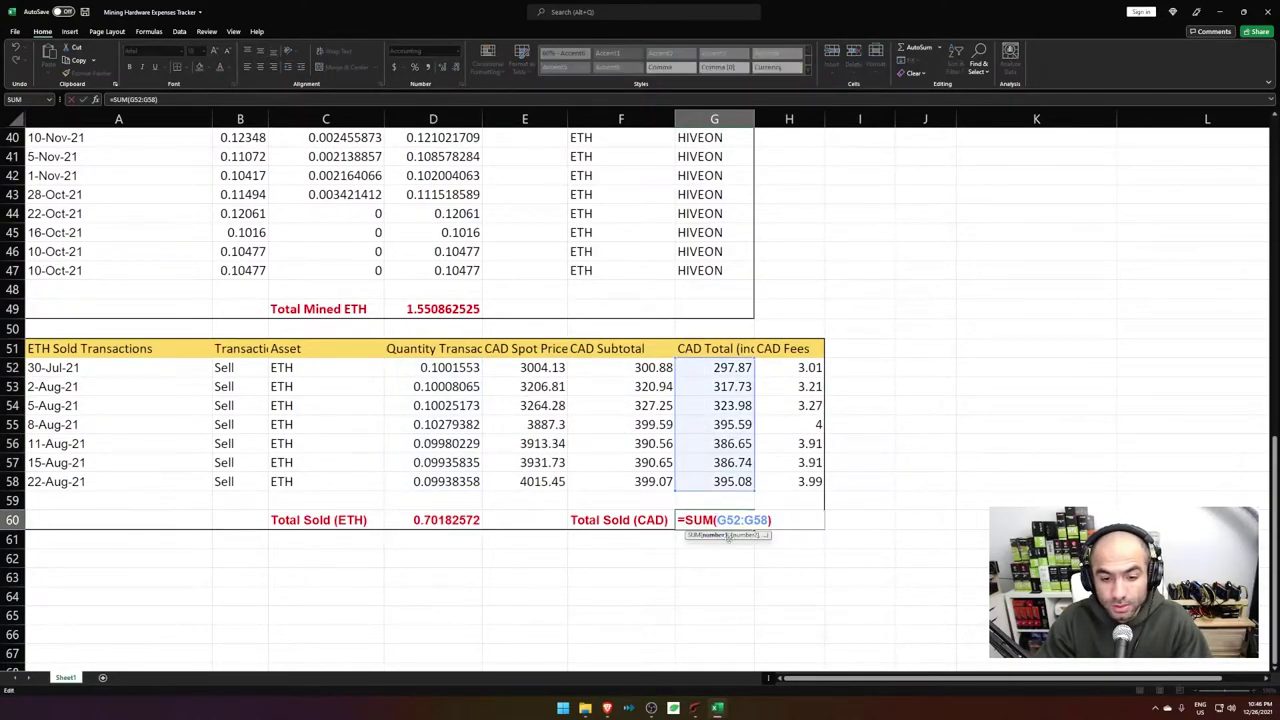
key(ctrl+Return)
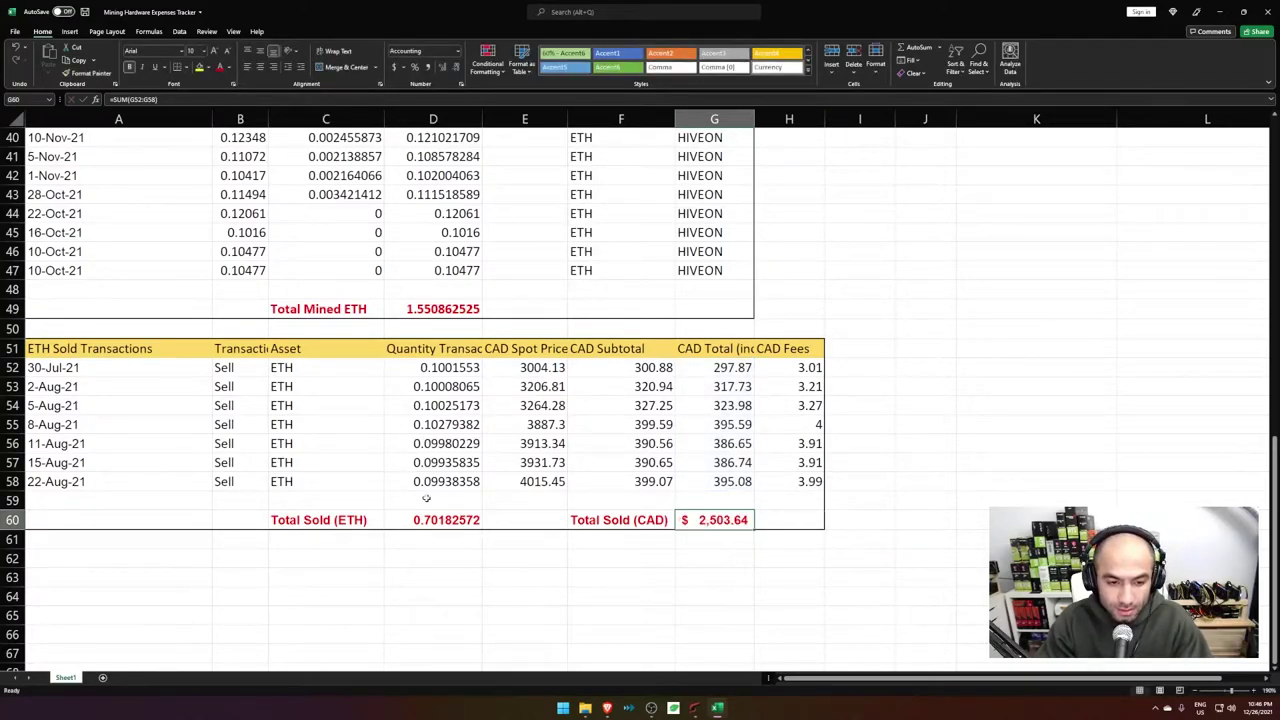
double_click(443, 518)
key(ctrl+Return)
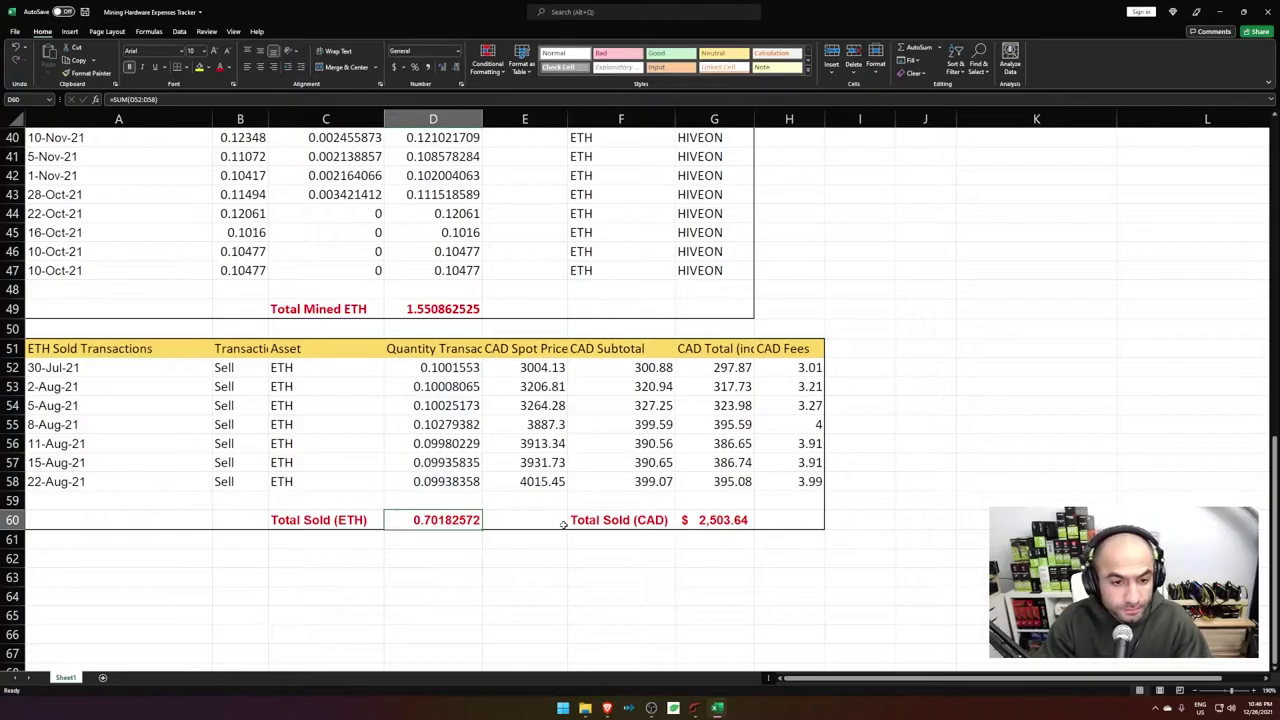
Step: Look back over the Purchased Hardware table down to Total Investment and the Sold Hardware table down to Total Profit
scroll(561, 532, up, 10)
scroll(561, 532, up, 3)
drag(81, 140, 871, 427)
scroll(830, 430, down, 4)
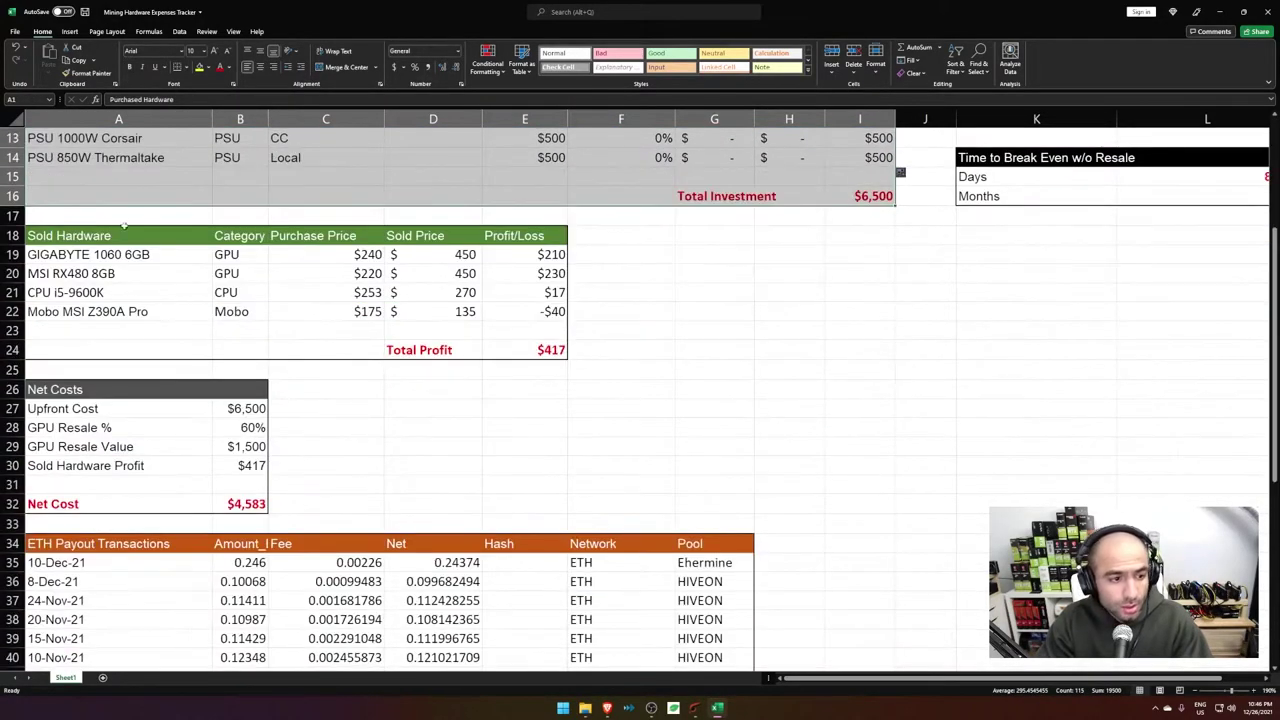
drag(50, 236, 521, 349)
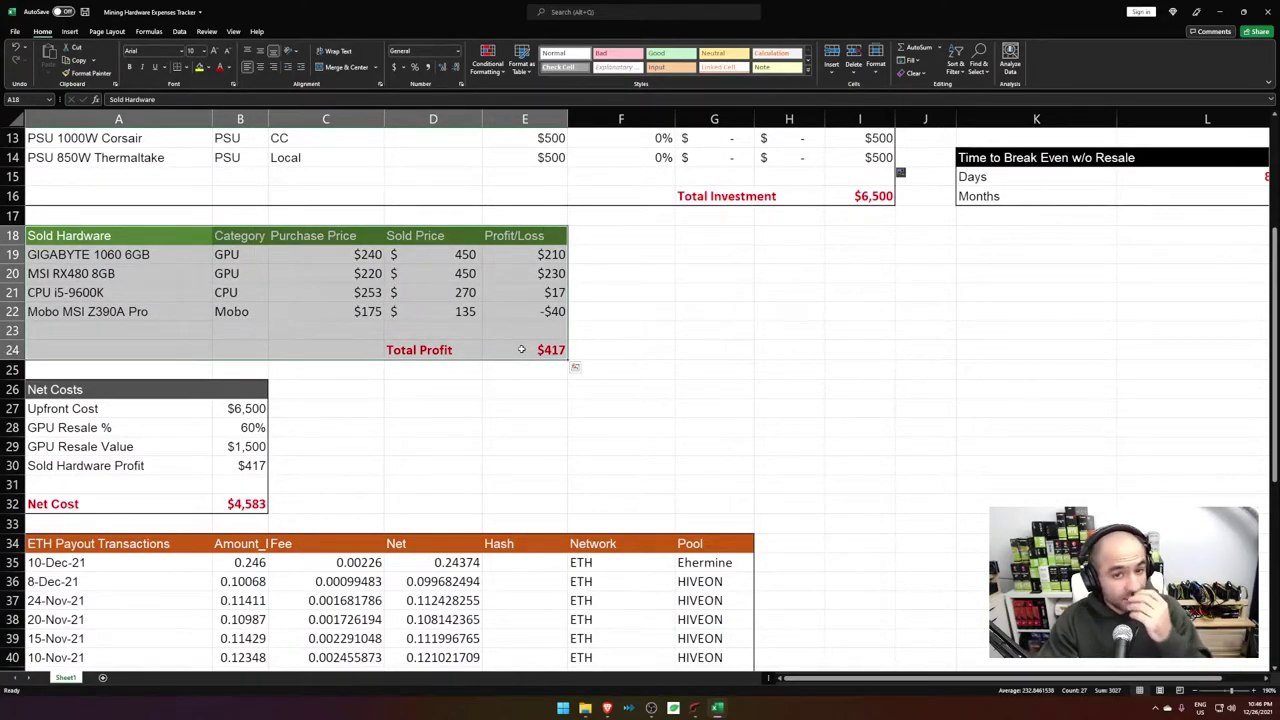
Step: Review the Net Costs section and check the Net Cost formula in B32
drag(55, 390, 217, 507)
click(240, 504)
double_click(240, 504)
key(Escape)
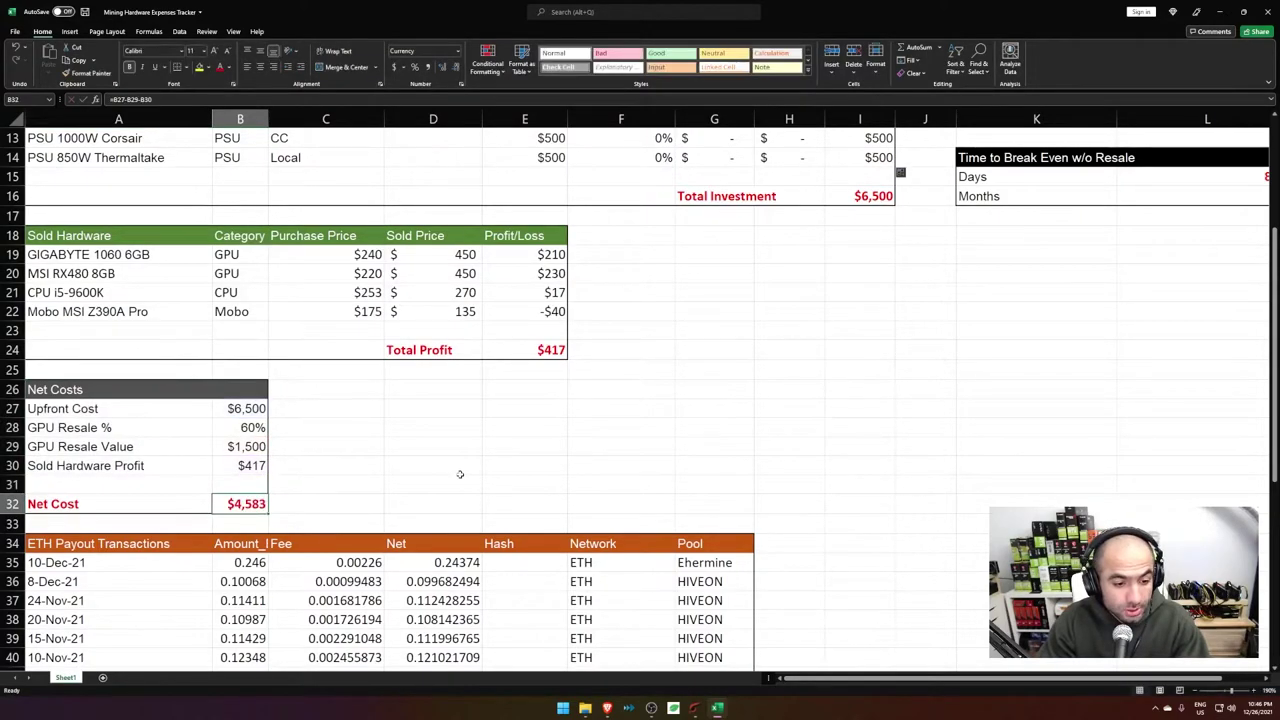
Step: Look back over the ETH Payout Transactions and ETH Sold Transactions tables, and return to the start of the sheet
scroll(440, 470, down, 6)
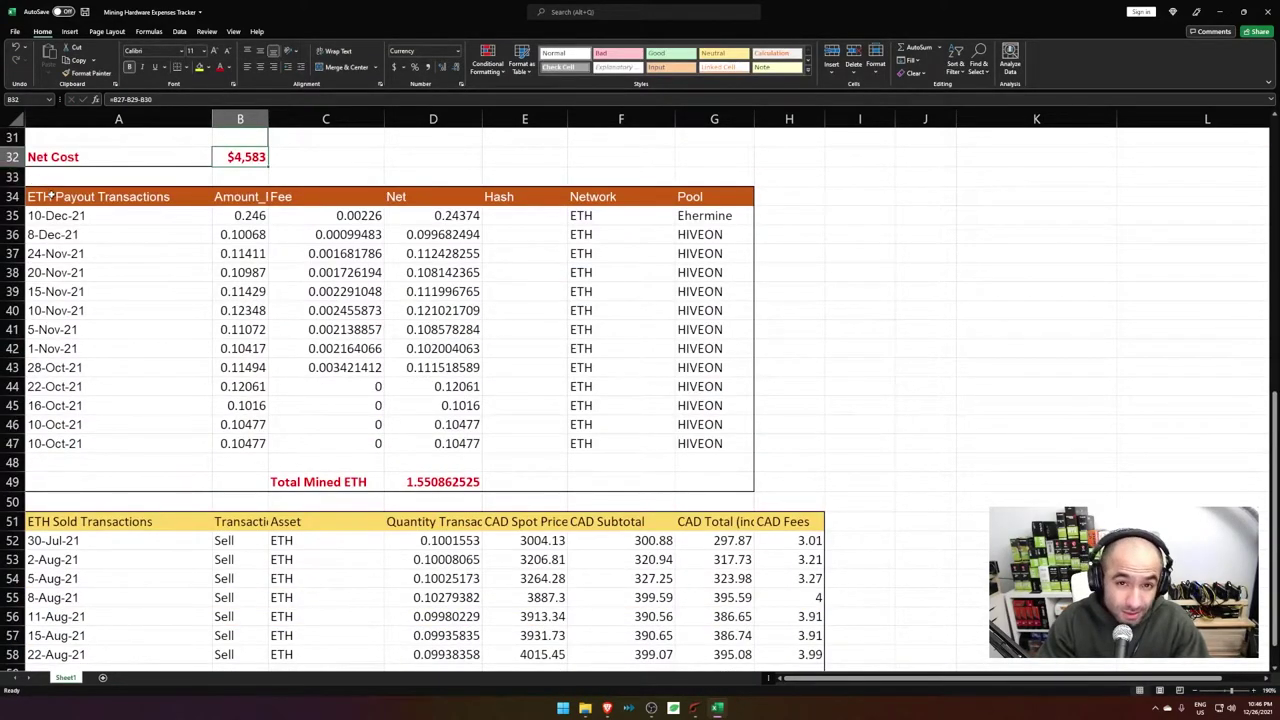
scroll(357, 403, down, 4)
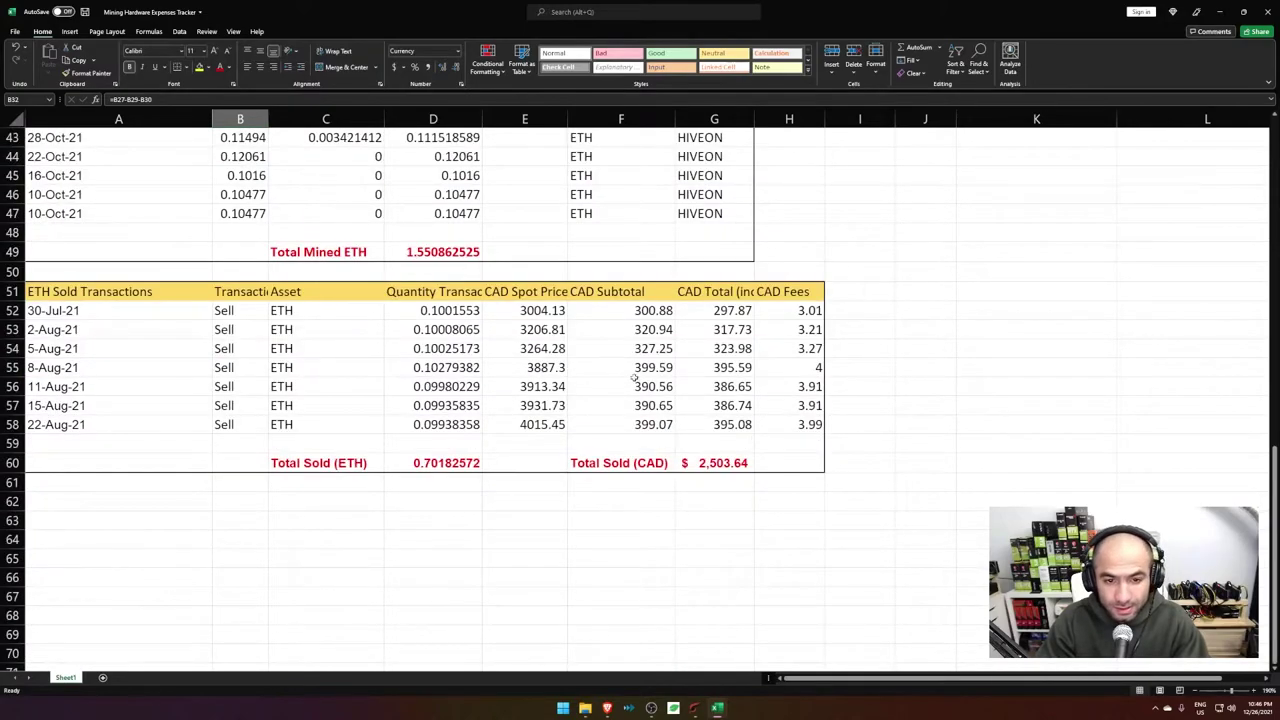
scroll(925, 444, up, 14)
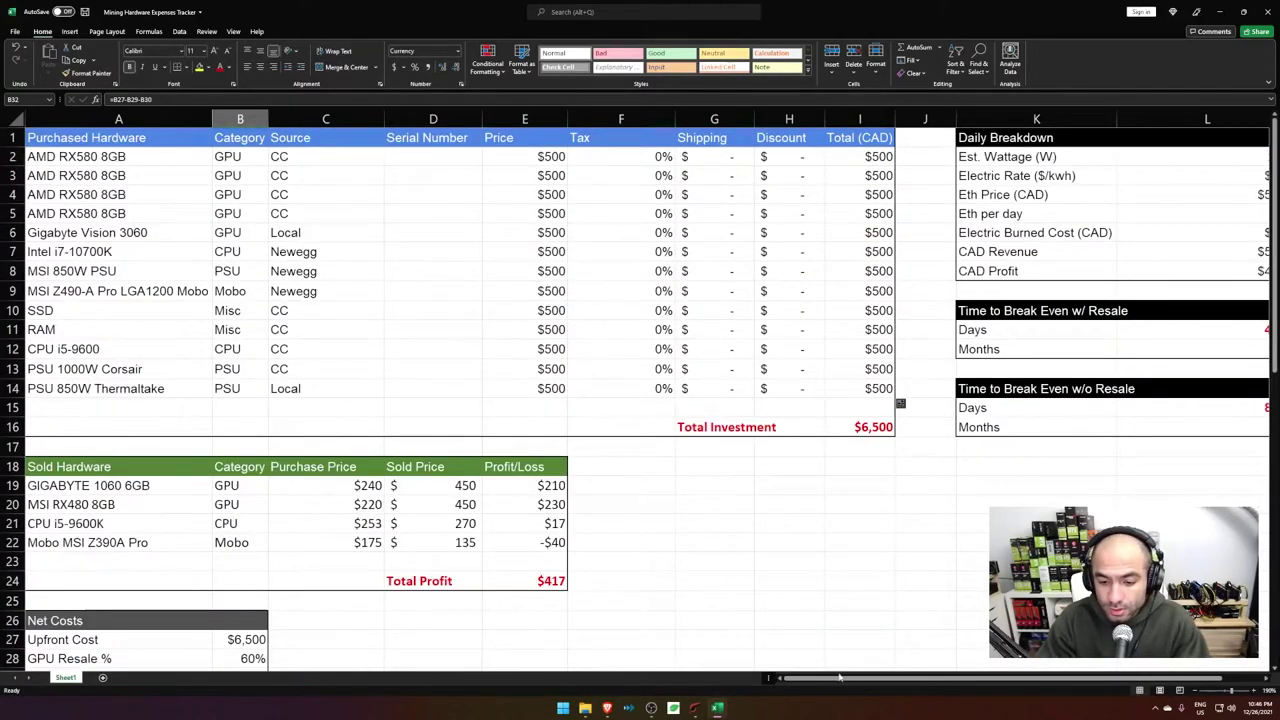
Step: Examine the estimated wattage, electric rate, Eth price and Eth per day inputs in the Daily Breakdown section
drag(840, 679, 885, 683)
scroll(1073, 268, down, 1)
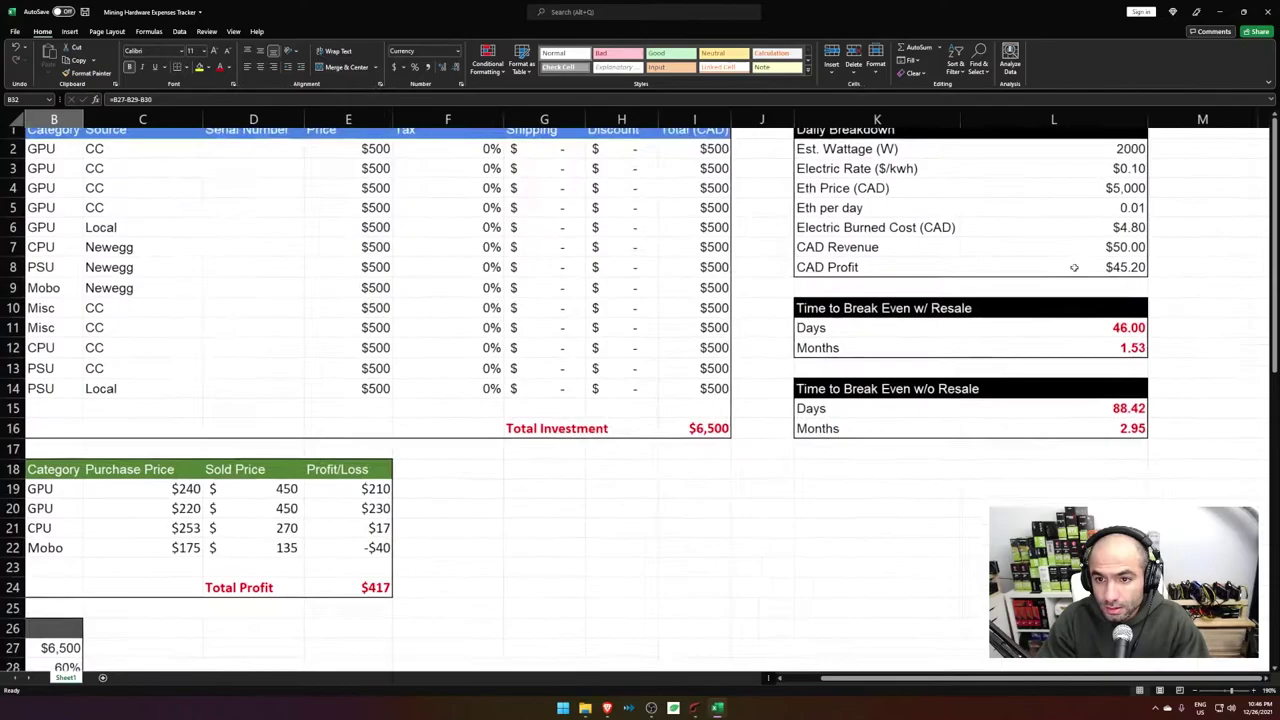
scroll(1073, 268, up, 1)
scroll(1074, 268, up, 2)
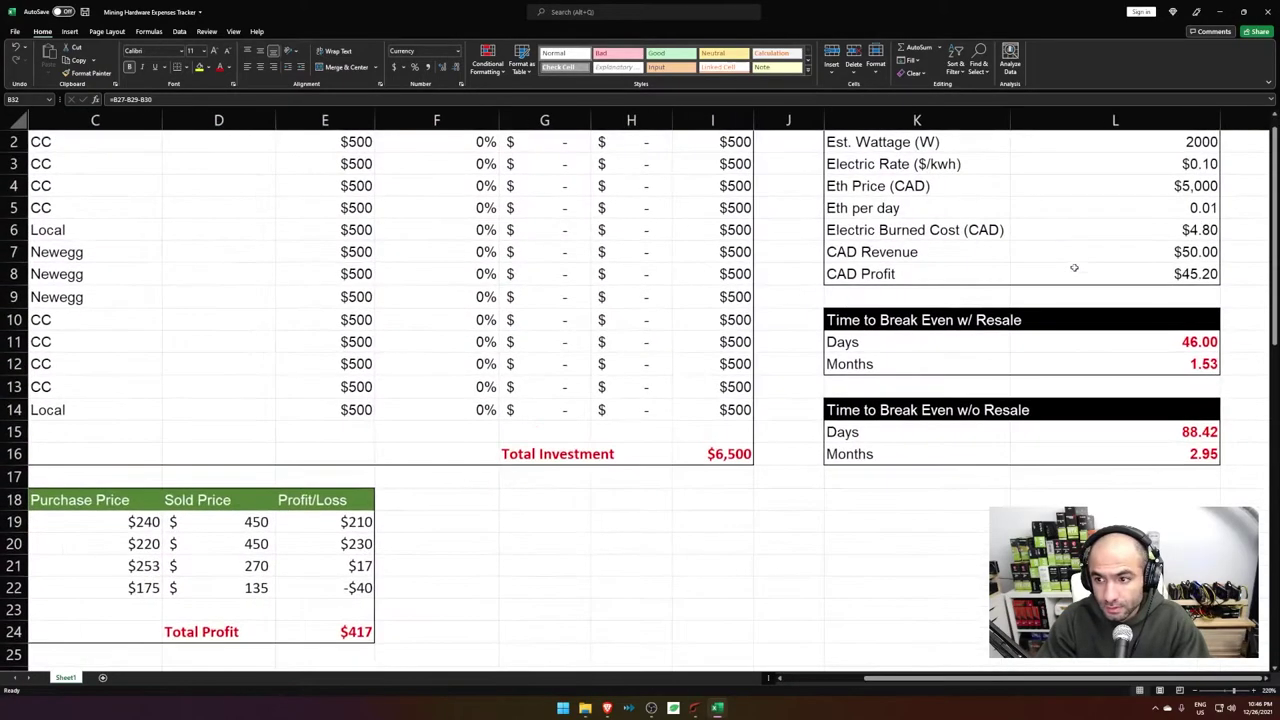
drag(976, 679, 915, 680)
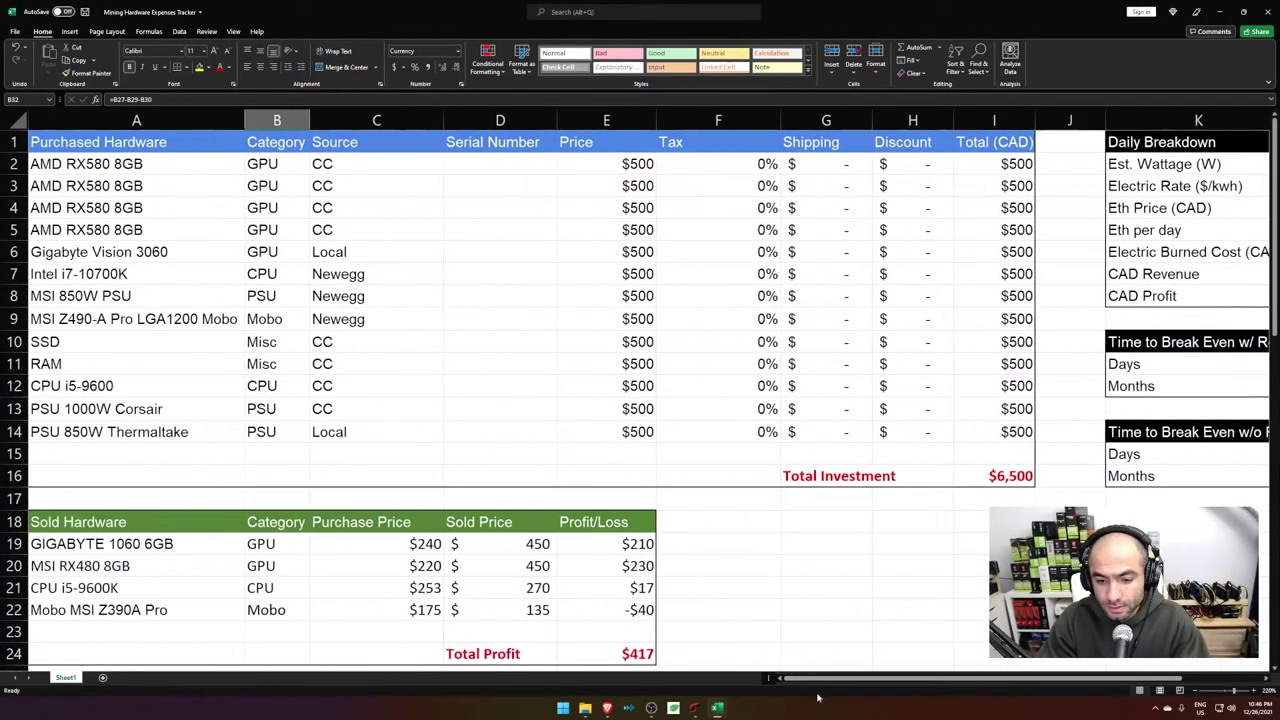
scroll(844, 518, down, 1)
scroll(844, 518, down, 2)
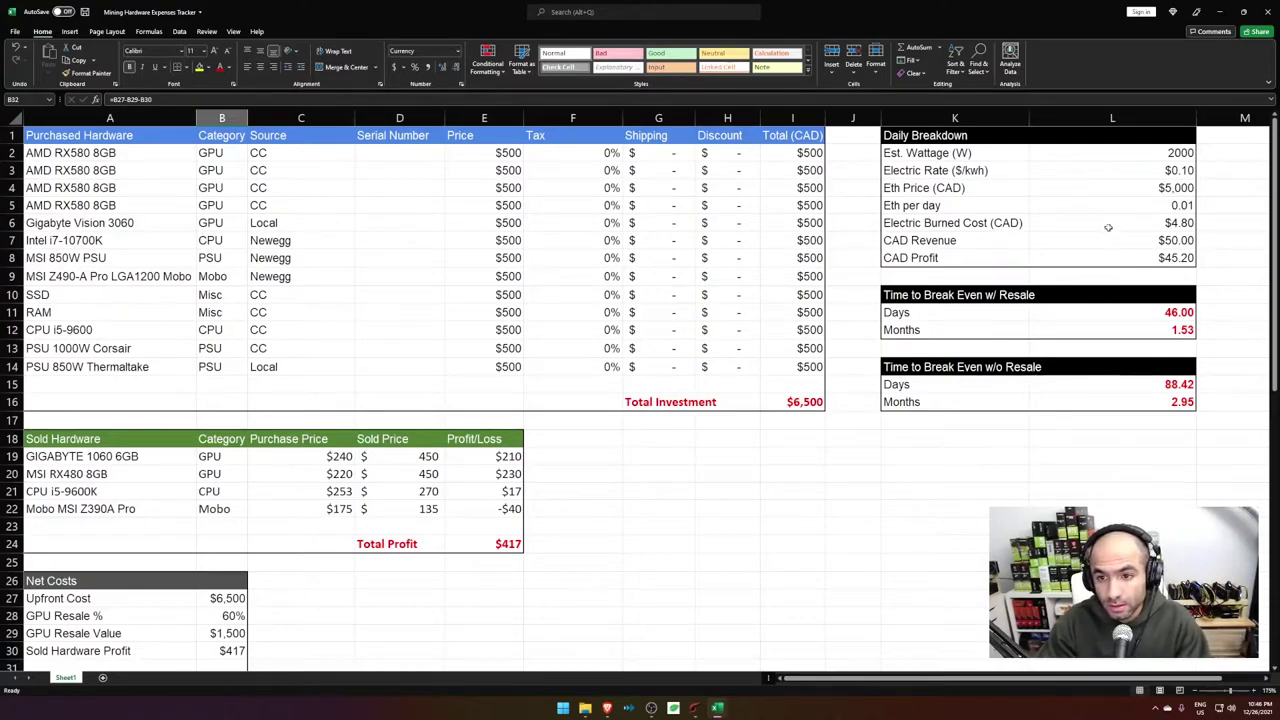
click(1151, 155)
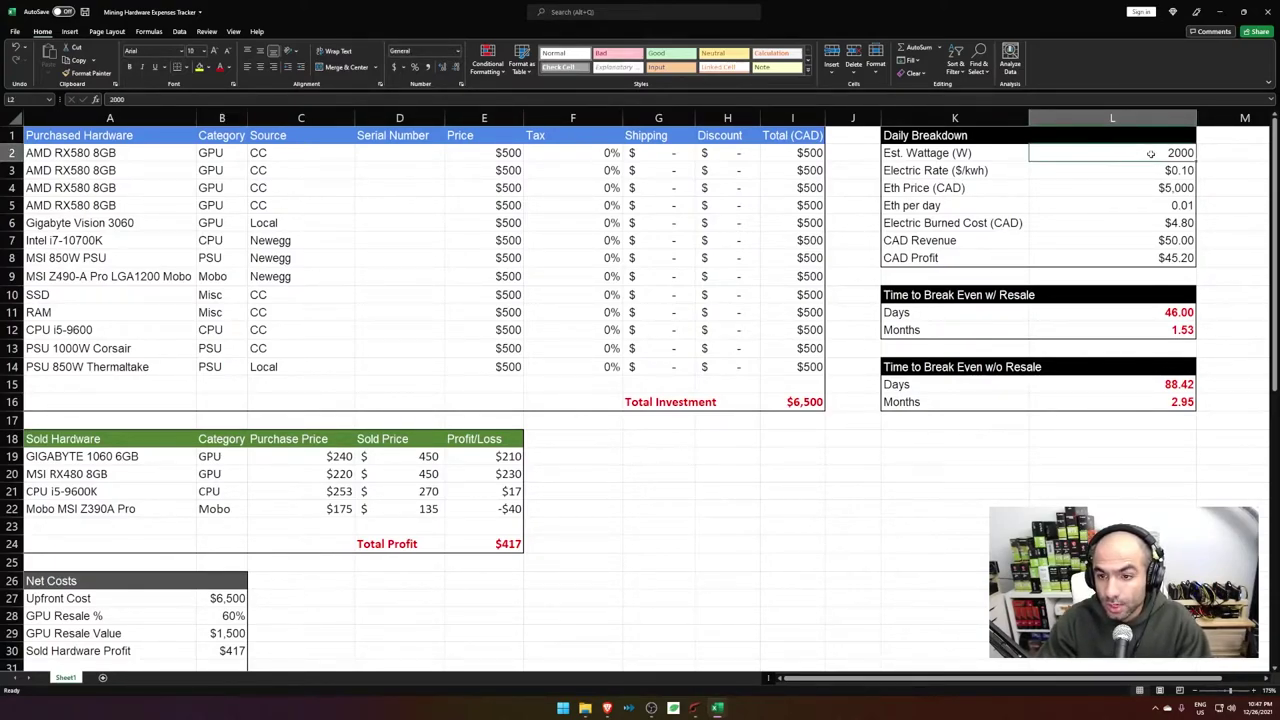
click(1155, 171)
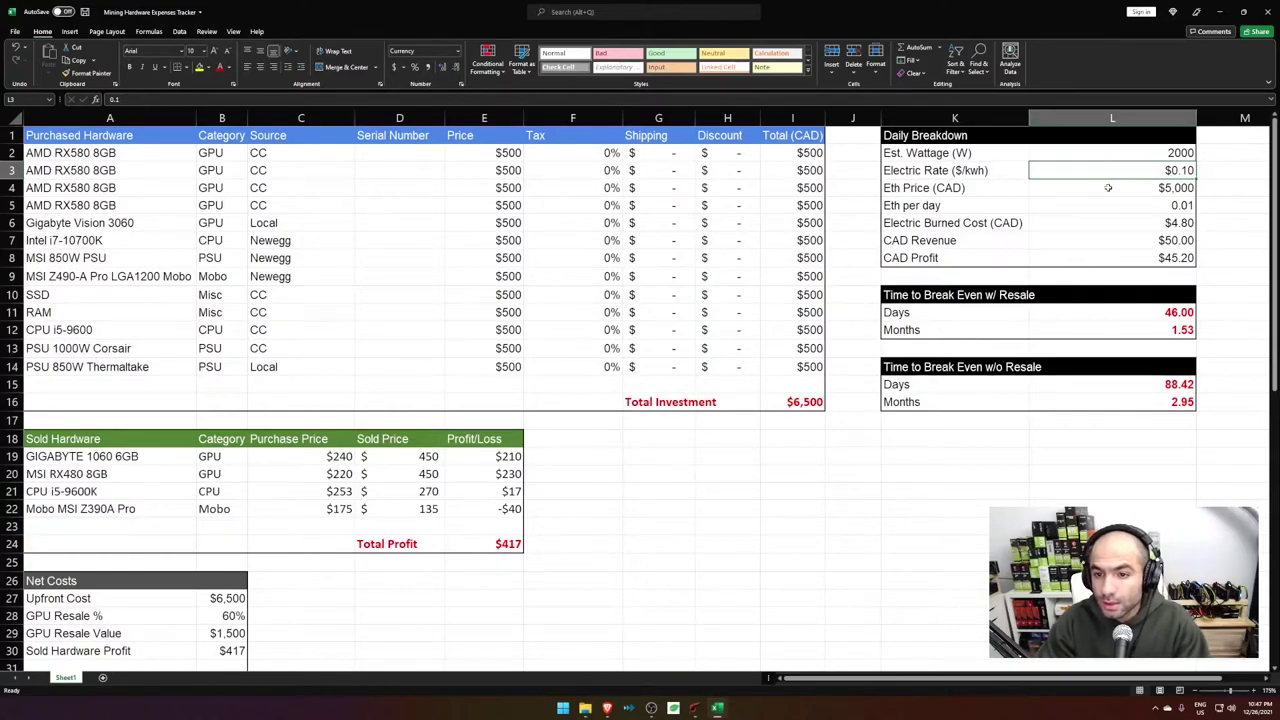
click(1140, 189)
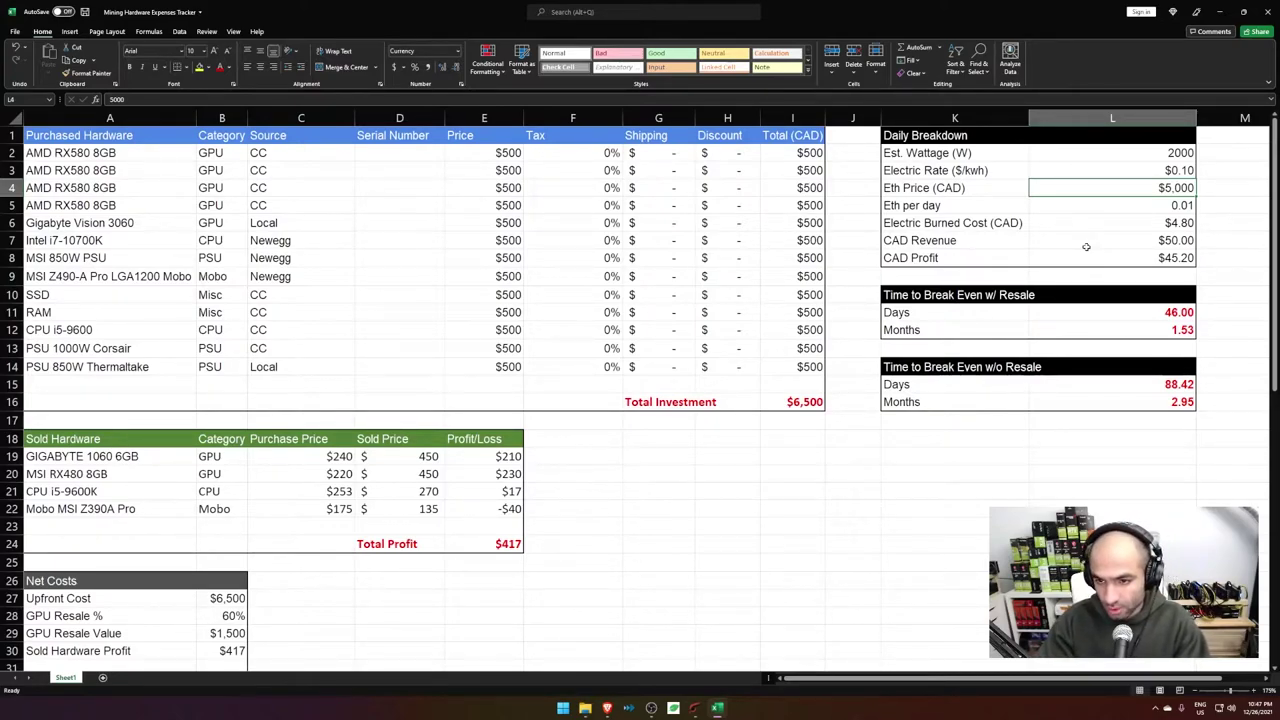
click(1122, 212)
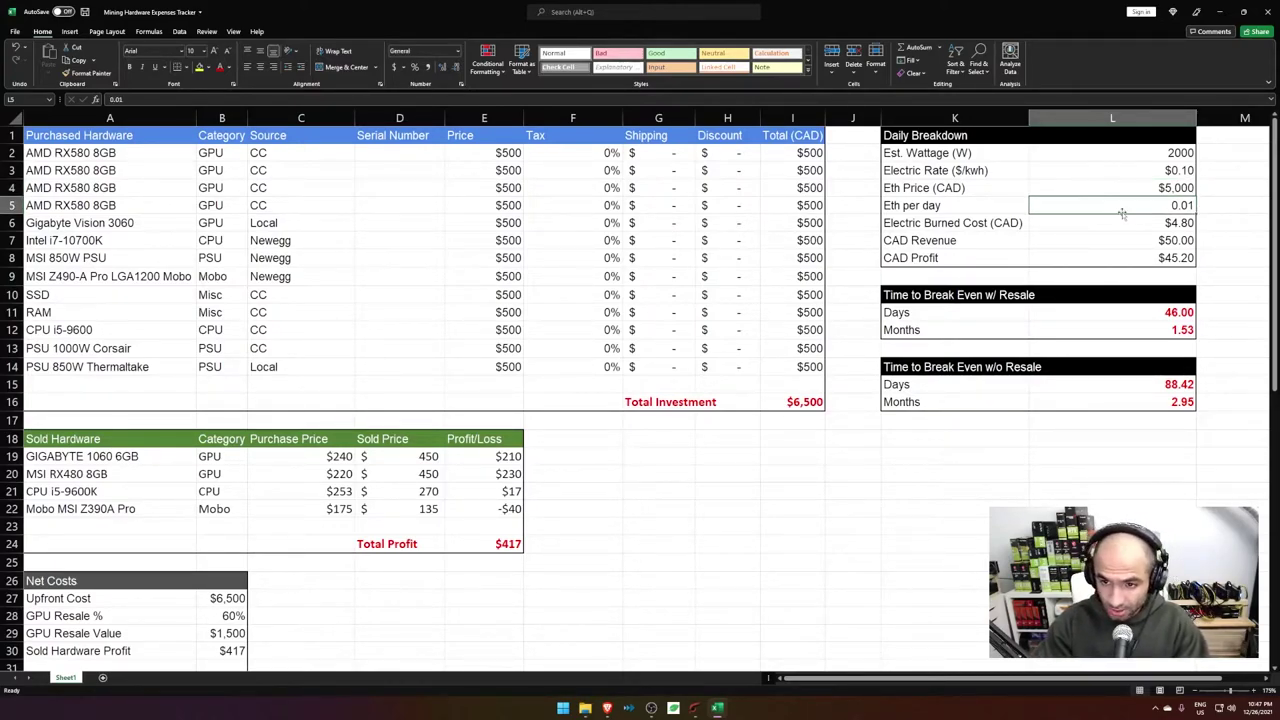
Step: Check the Daily Breakdown formulas for Electric Burned Cost, CAD Revenue and CAD Profit in L6 to L8
click(1155, 226)
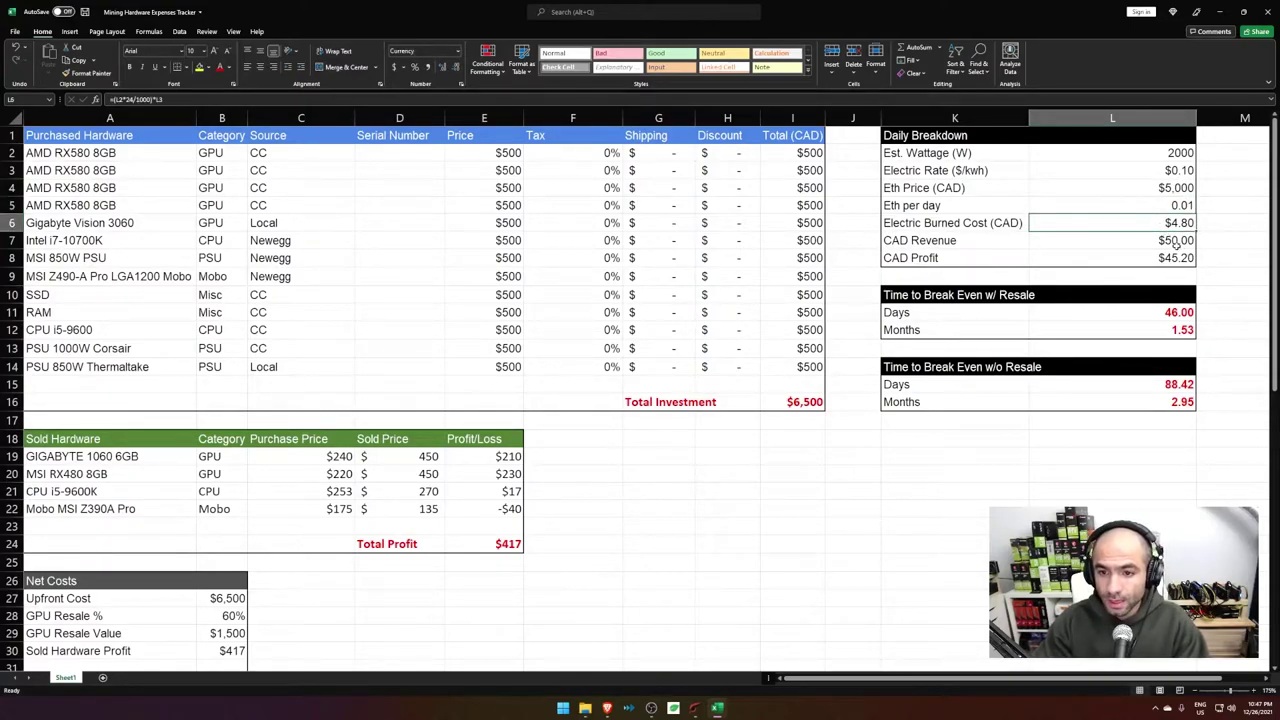
click(1176, 241)
click(1180, 259)
text(=L7-L6)
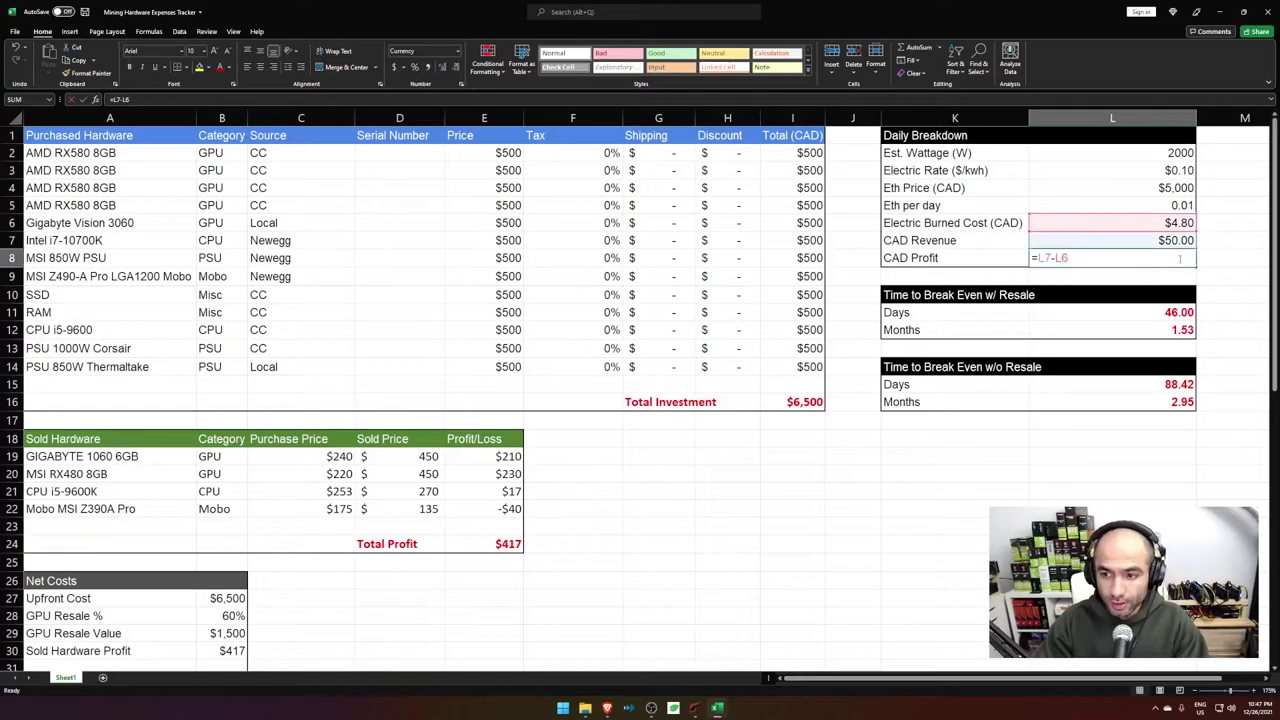
key(ctrl+Return)
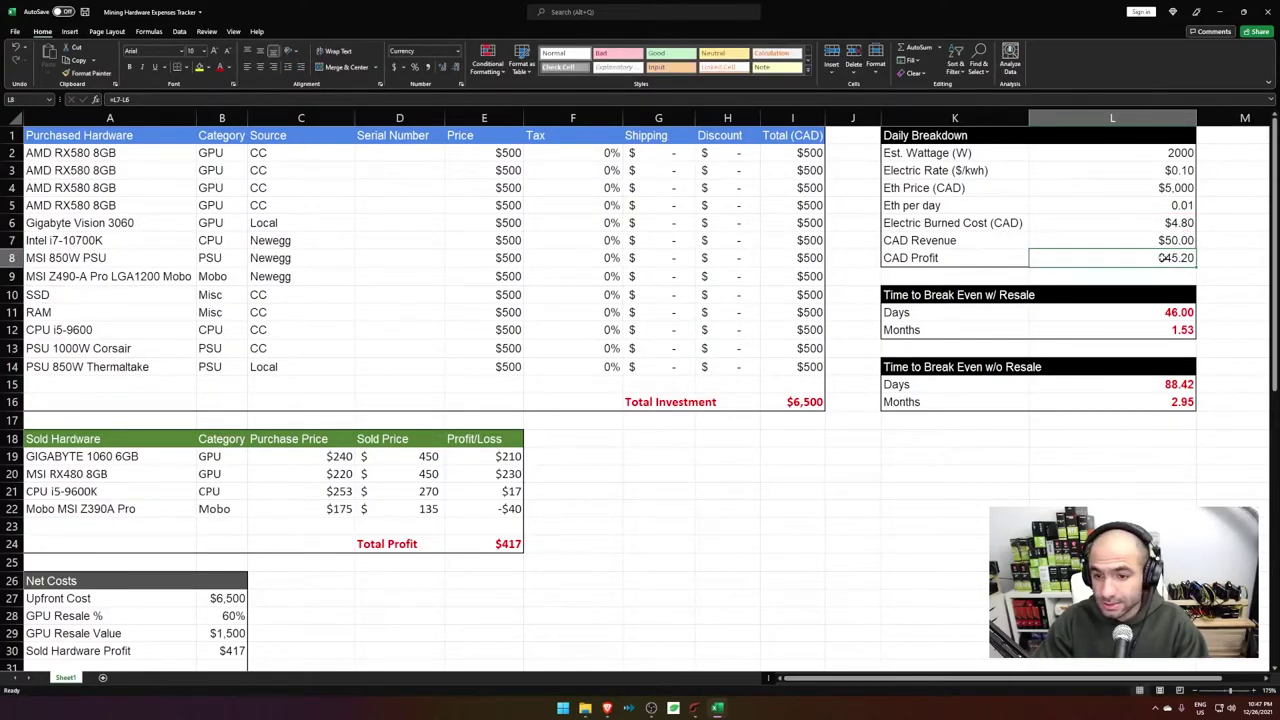
double_click(1163, 258)
key(Escape)
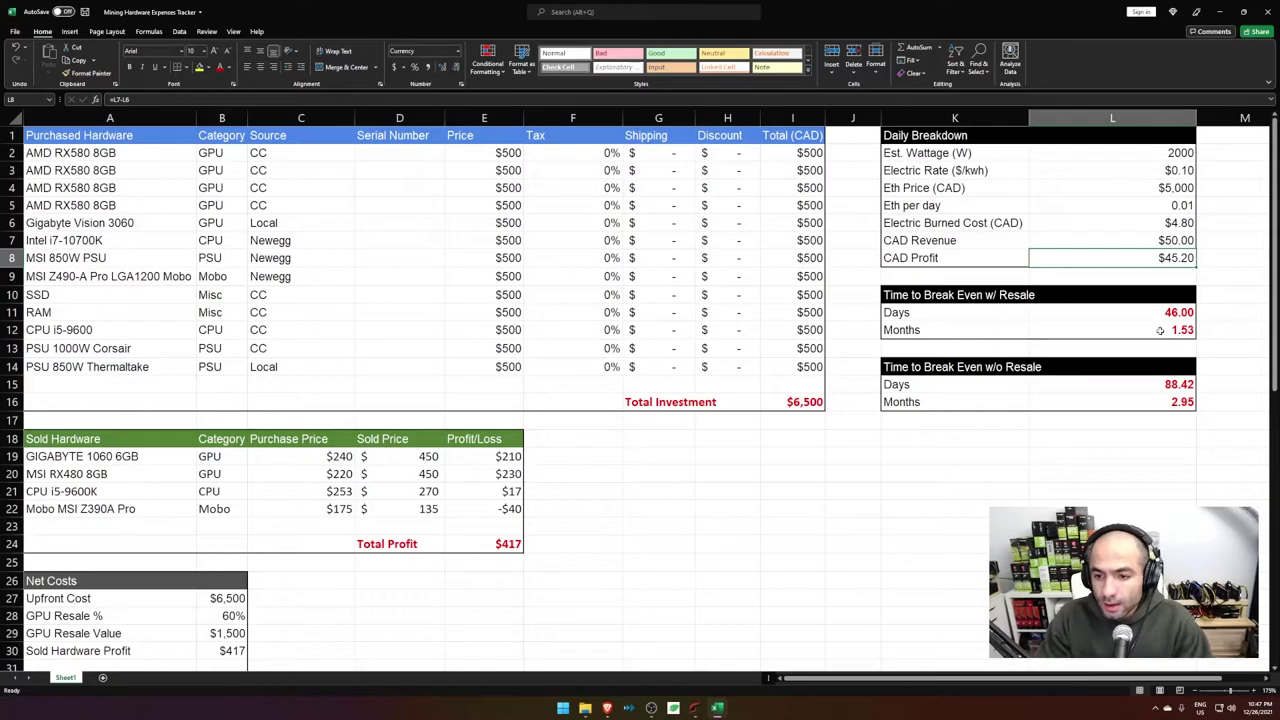
Step: Compare the Time to Break Even sections with and without resale, including their days and months
drag(910, 296, 905, 321)
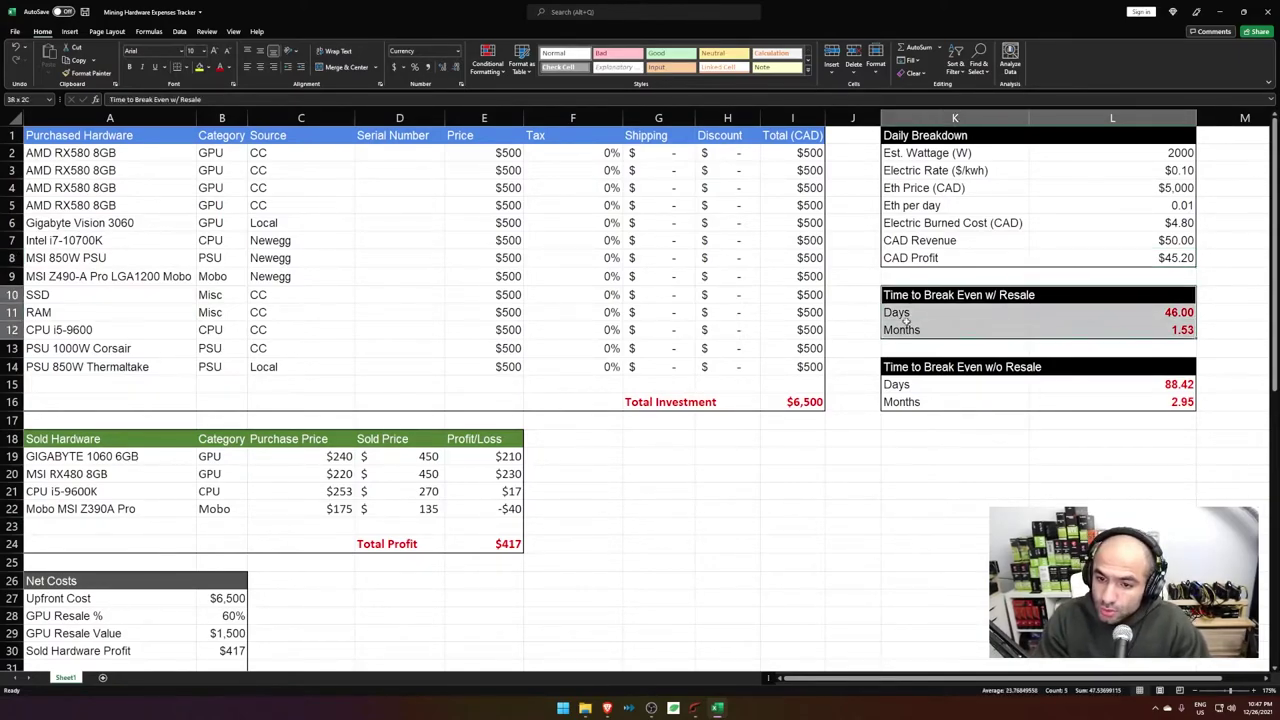
drag(905, 367, 905, 402)
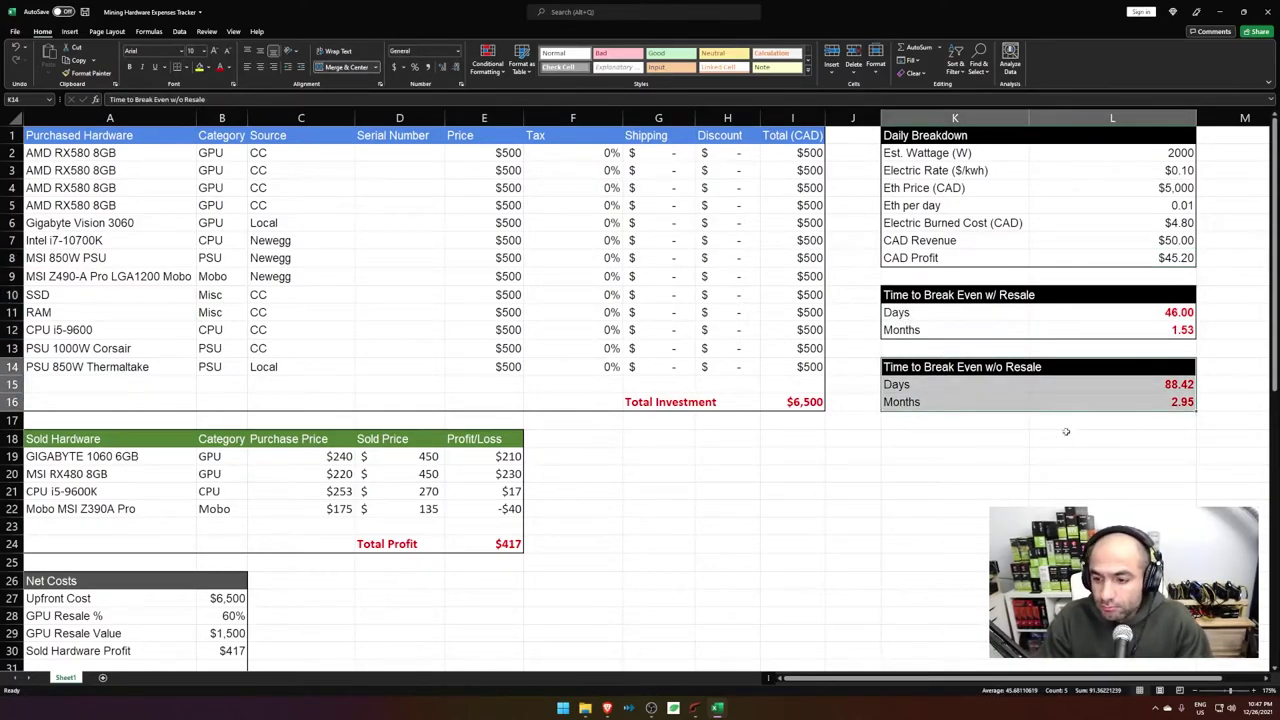
click(932, 455)
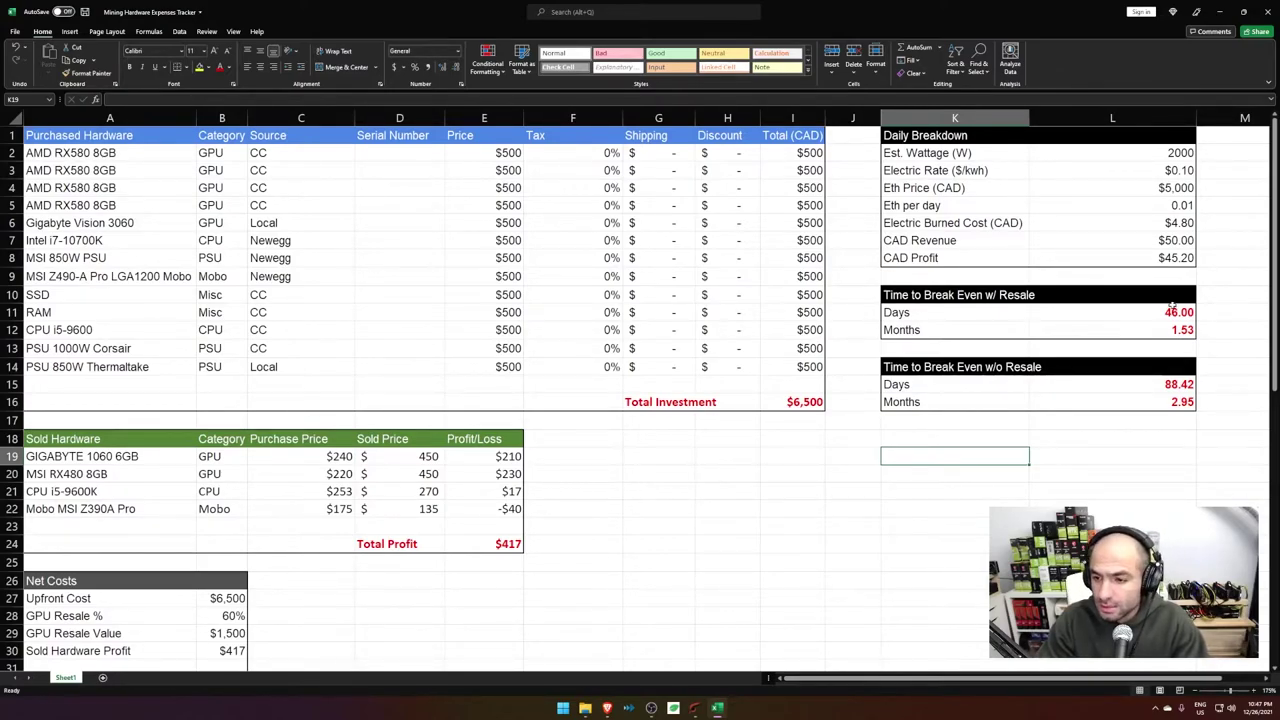
drag(1173, 305, 970, 340)
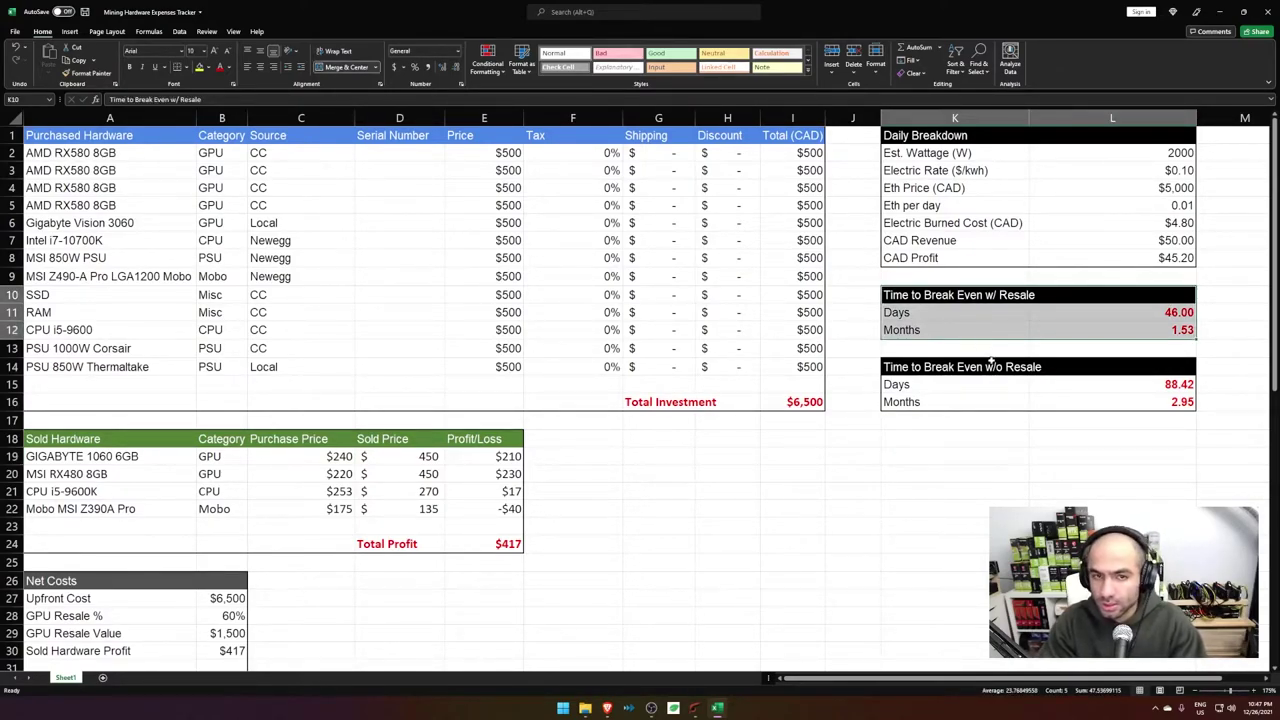
click(983, 455)
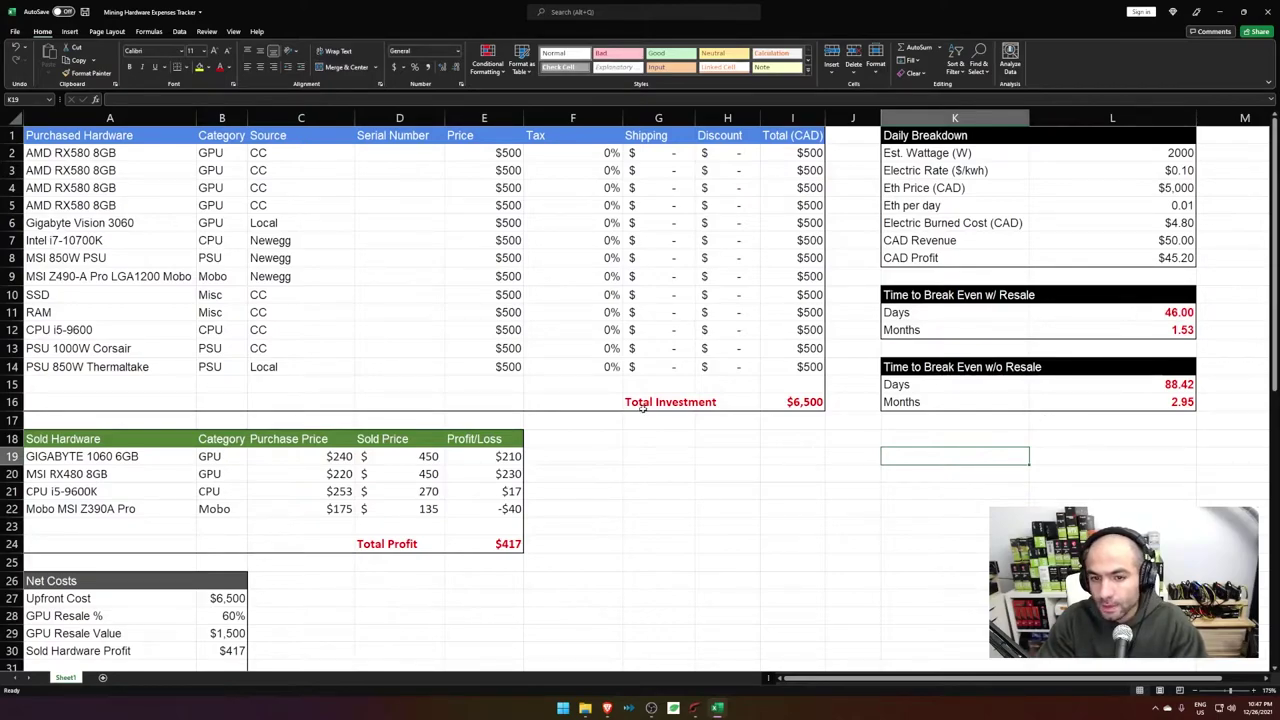
Step: Check how the Months formula in L12 converts the break-even days with resale
click(1158, 326)
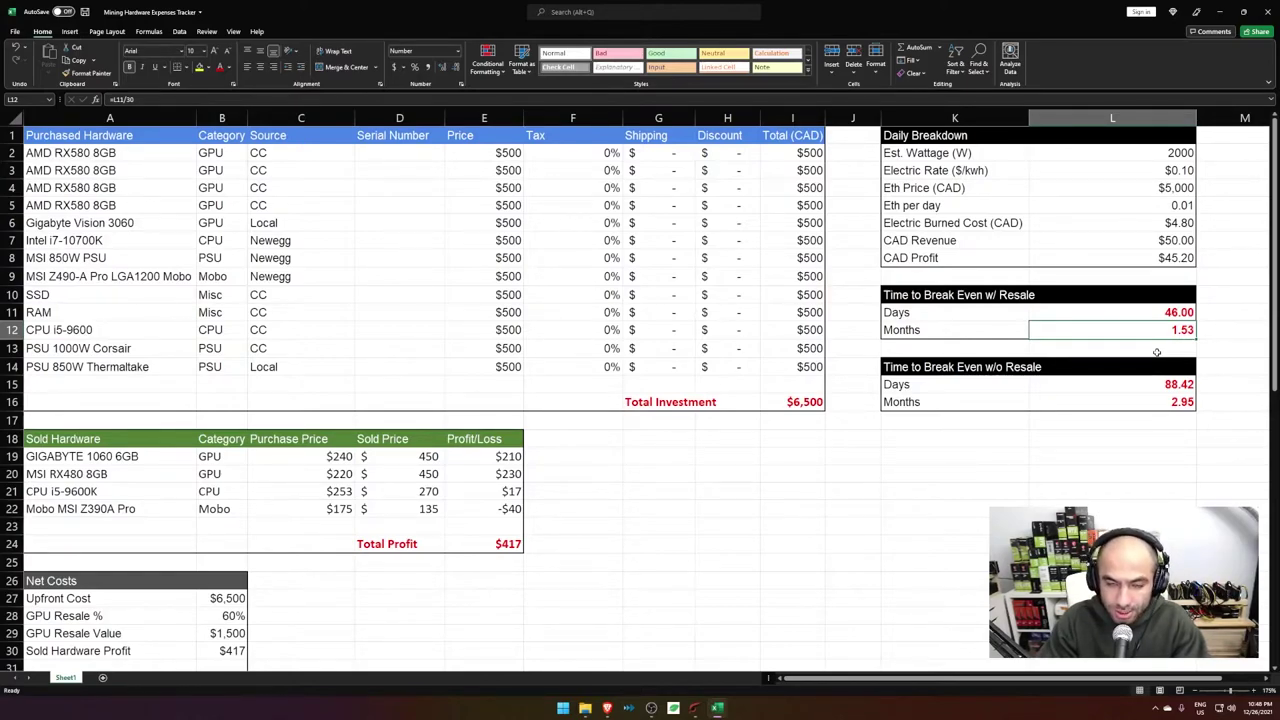
double_click(1167, 329)
key(Escape)
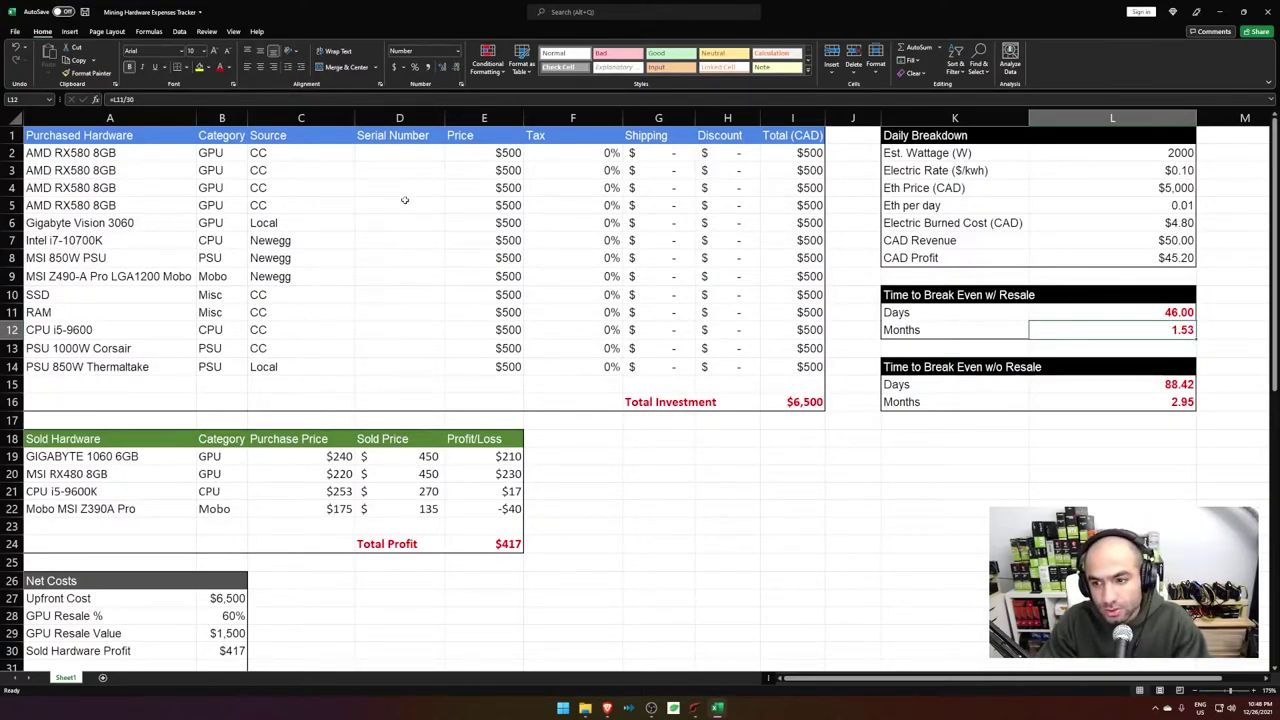
Step: Compare the Time to Break Even section without resale, including its Days formula in L15, against the section with resale
click(969, 376)
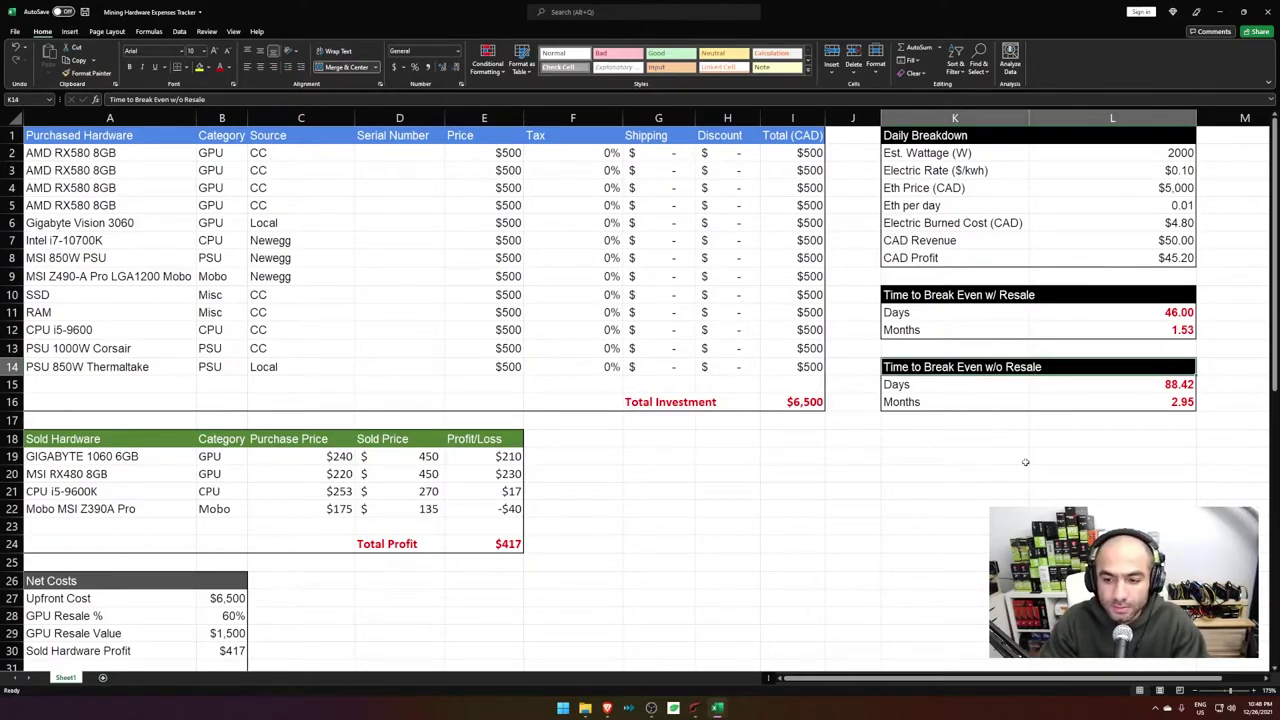
click(1168, 386)
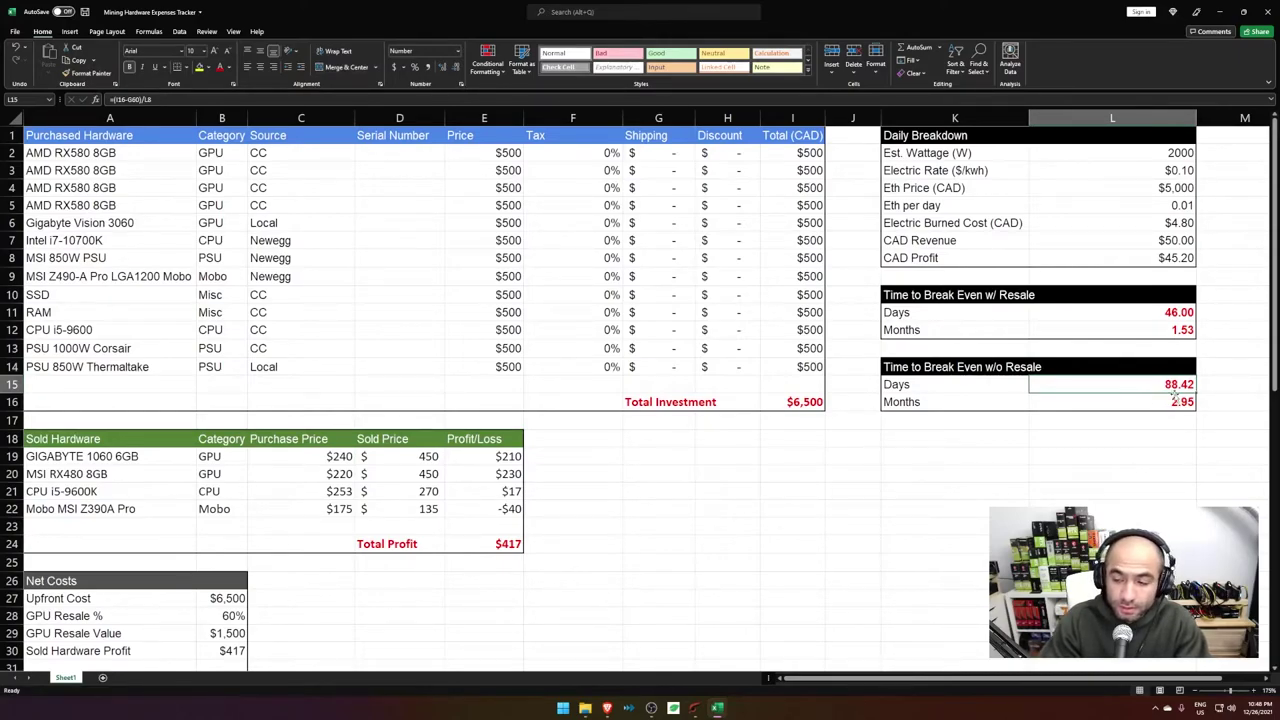
drag(913, 296, 1137, 328)
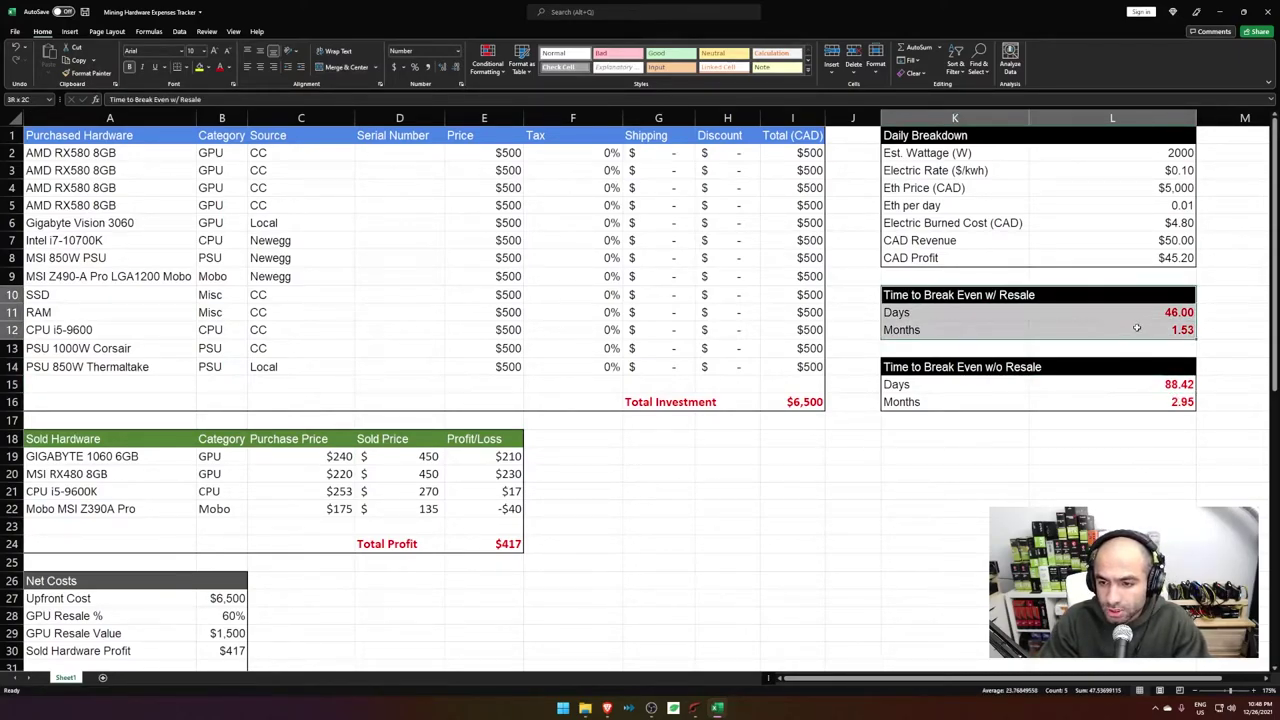
click(1183, 346)
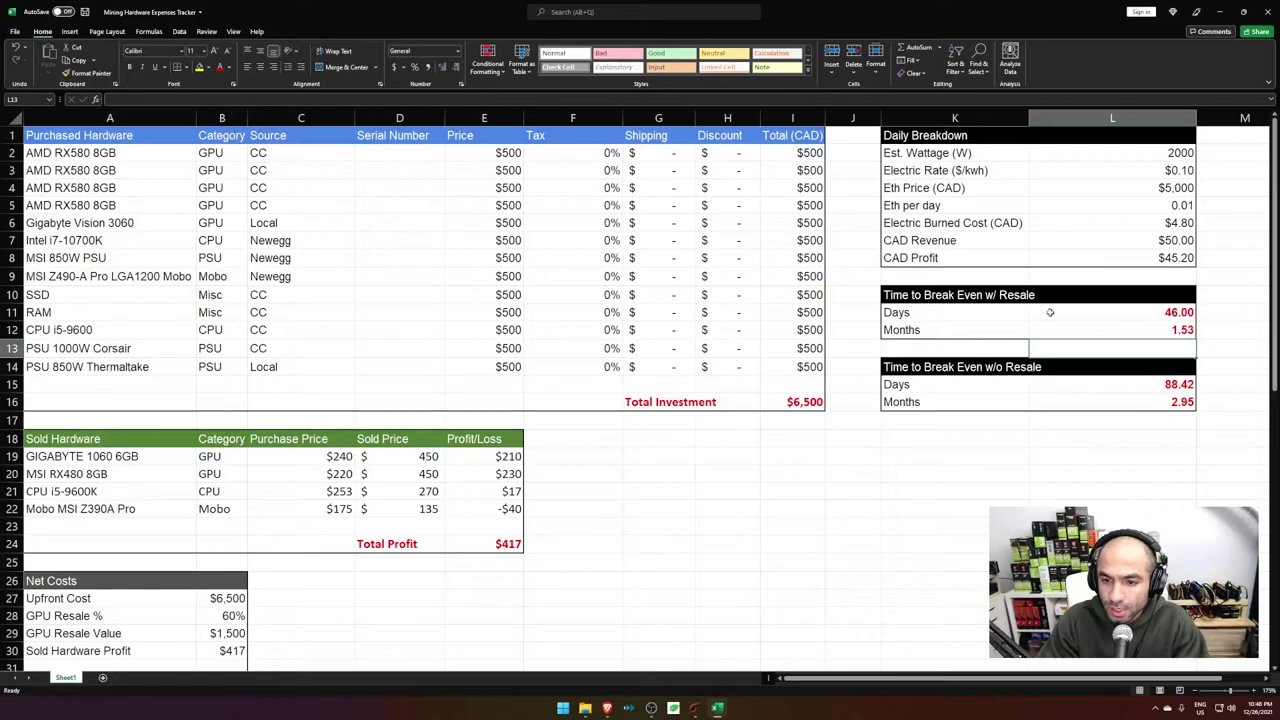
Step: Check the Days formula with resale in L11 and locate the Total Sold (CAD) cell it references
double_click(1097, 312)
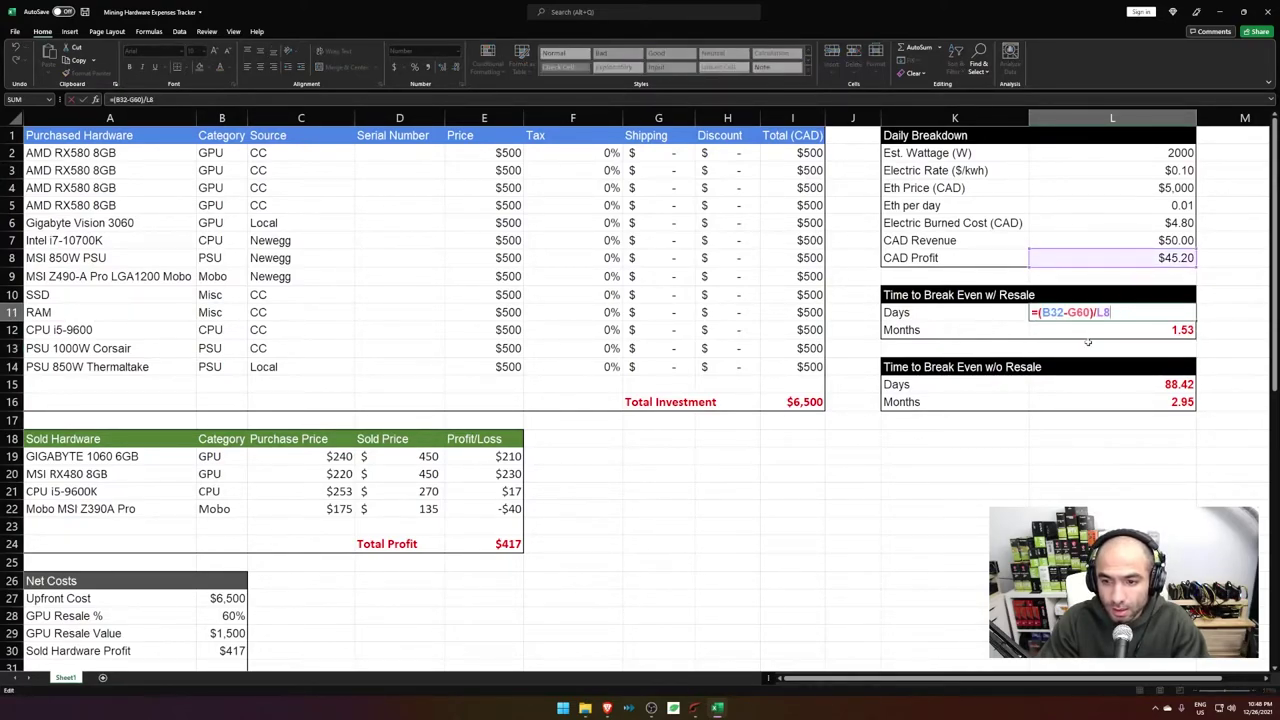
scroll(720, 412, down, 14)
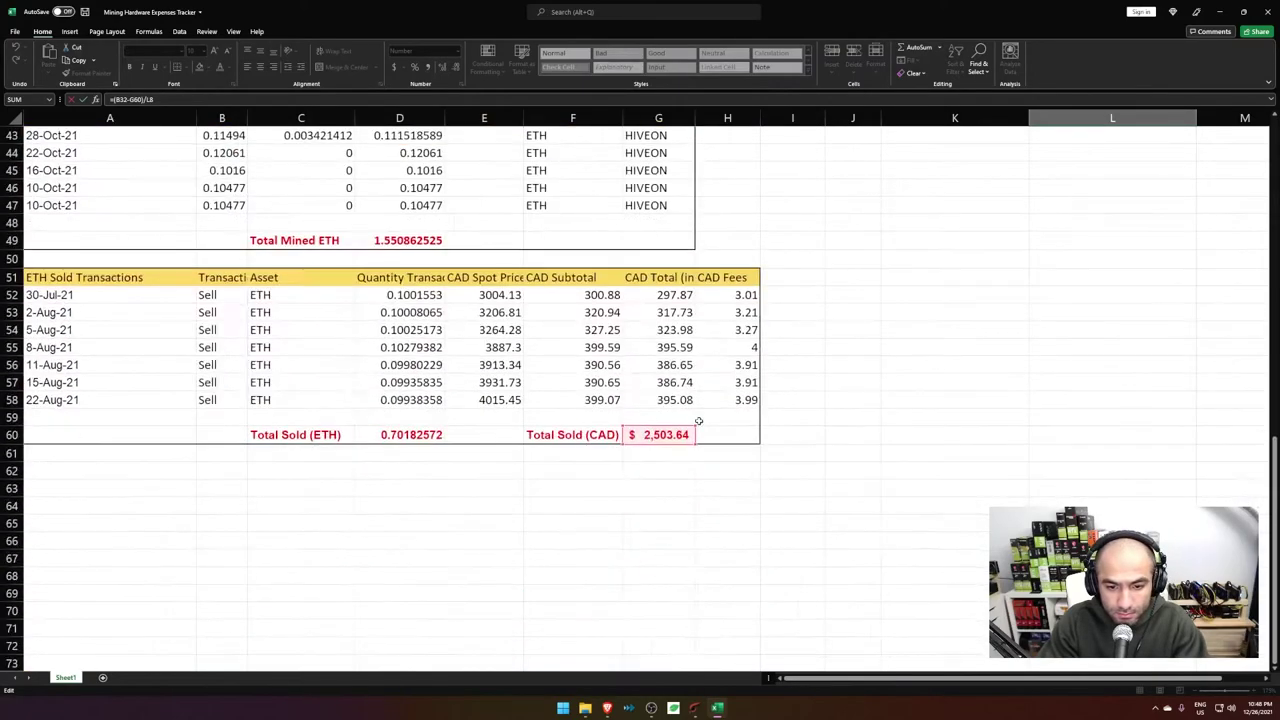
scroll(776, 442, up, 14)
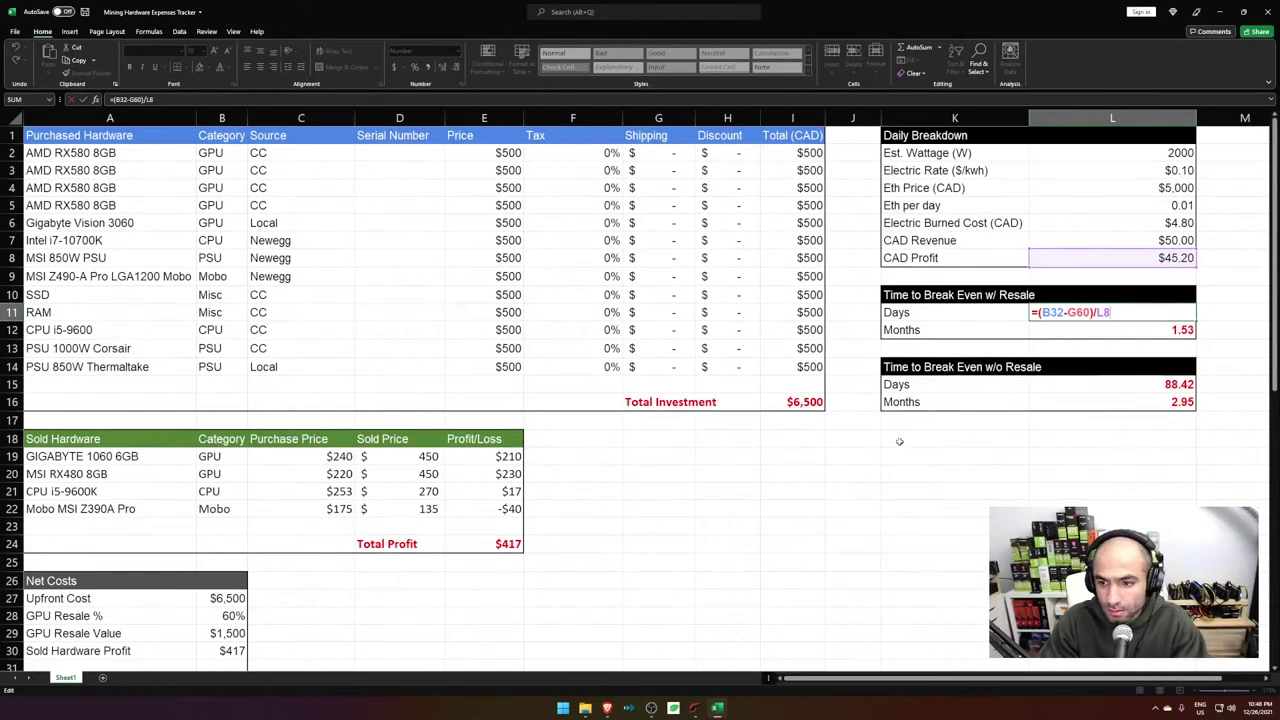
click(1176, 289)
double_click(1175, 311)
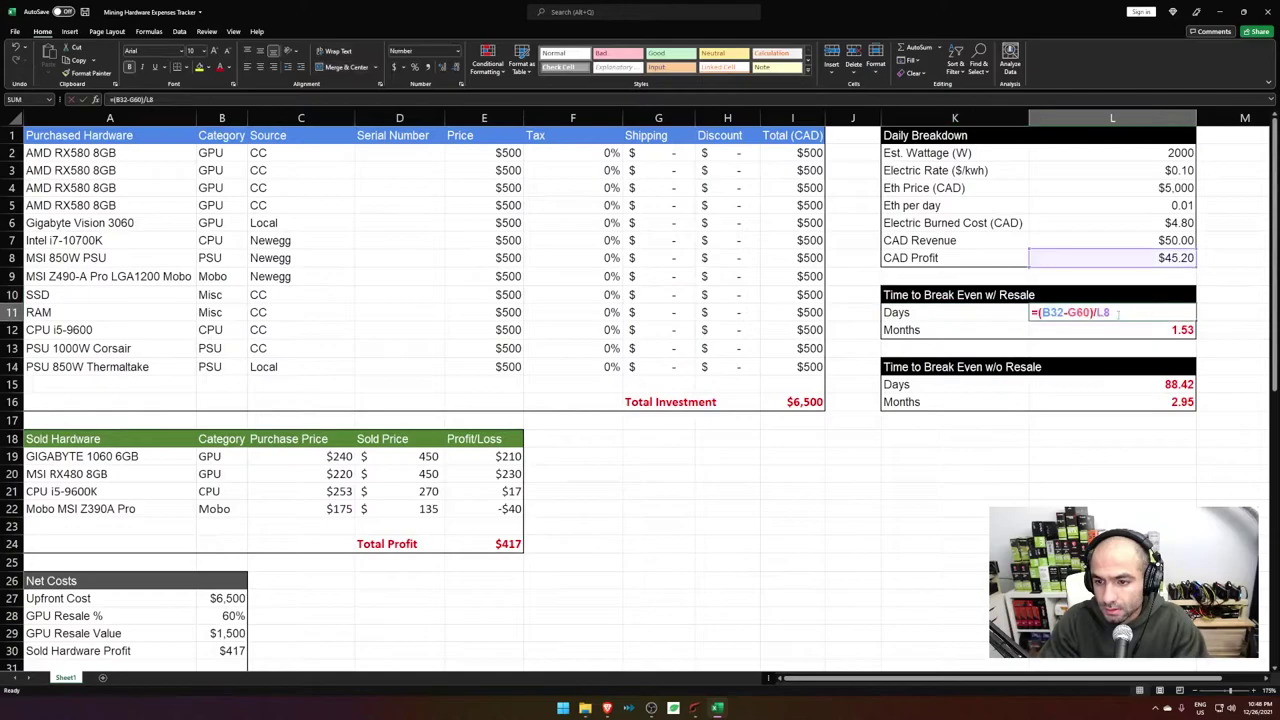
scroll(866, 450, down, 9)
scroll(866, 450, down, 7)
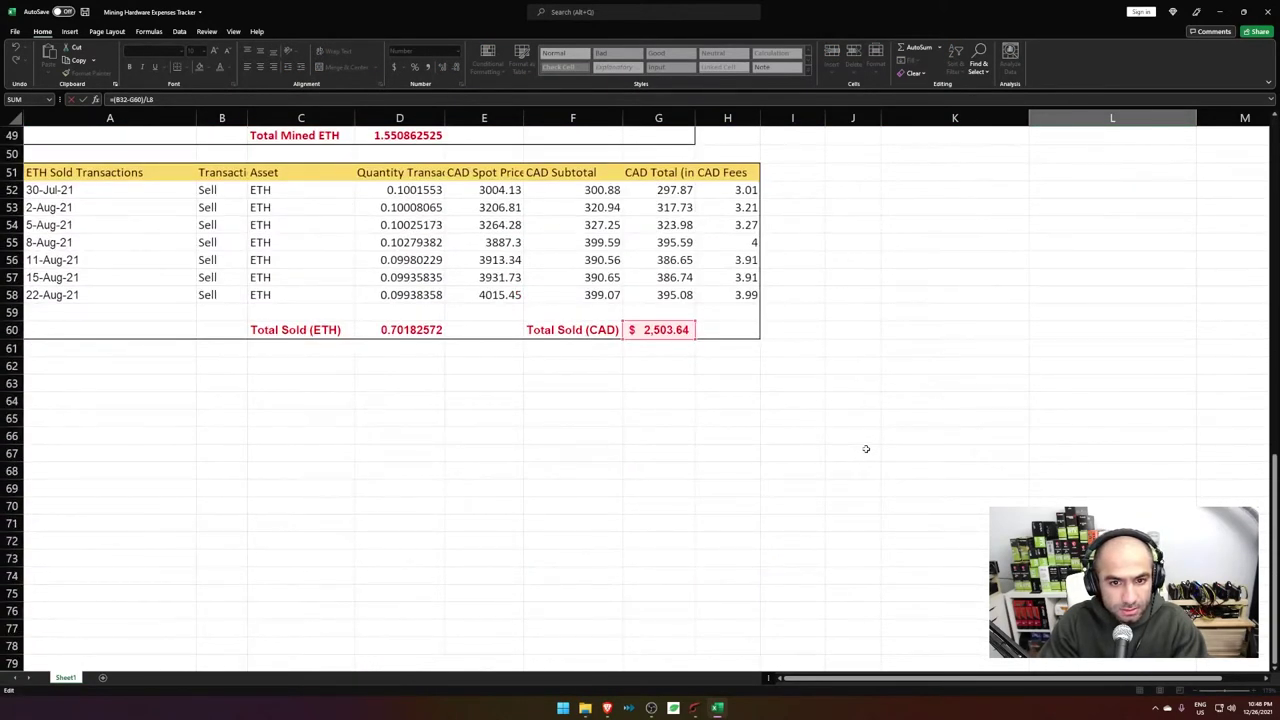
key(Return)
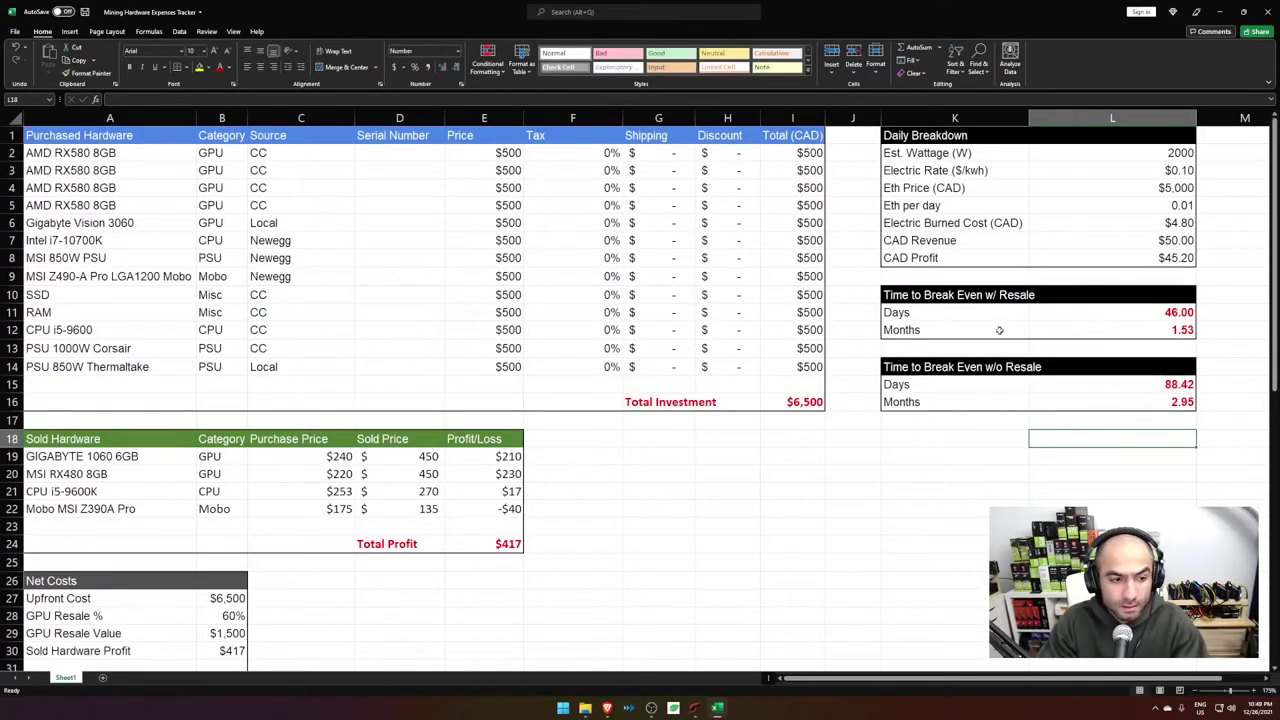
Step: Follow the L11 Days formula through its references to Net Cost in B32, Total Sold (CAD) in G60 and CAD Profit in L8
click(1053, 312)
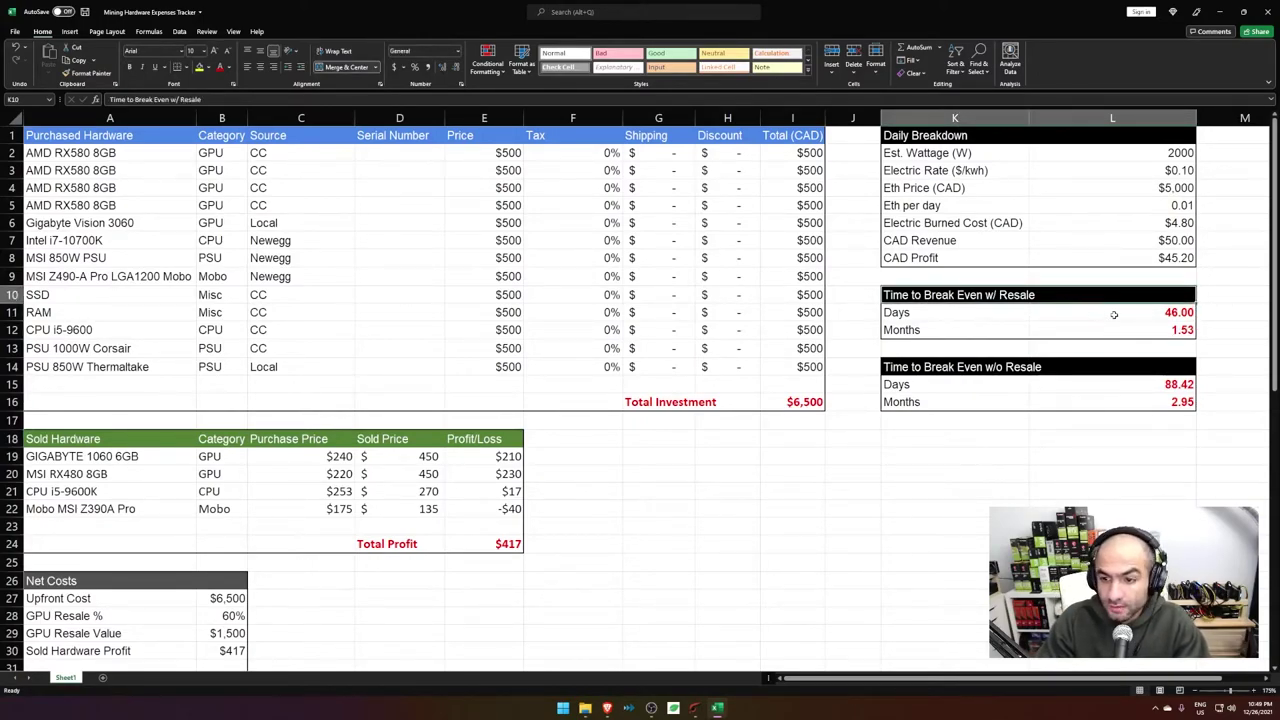
double_click(1080, 313)
scroll(1054, 336, down, 7)
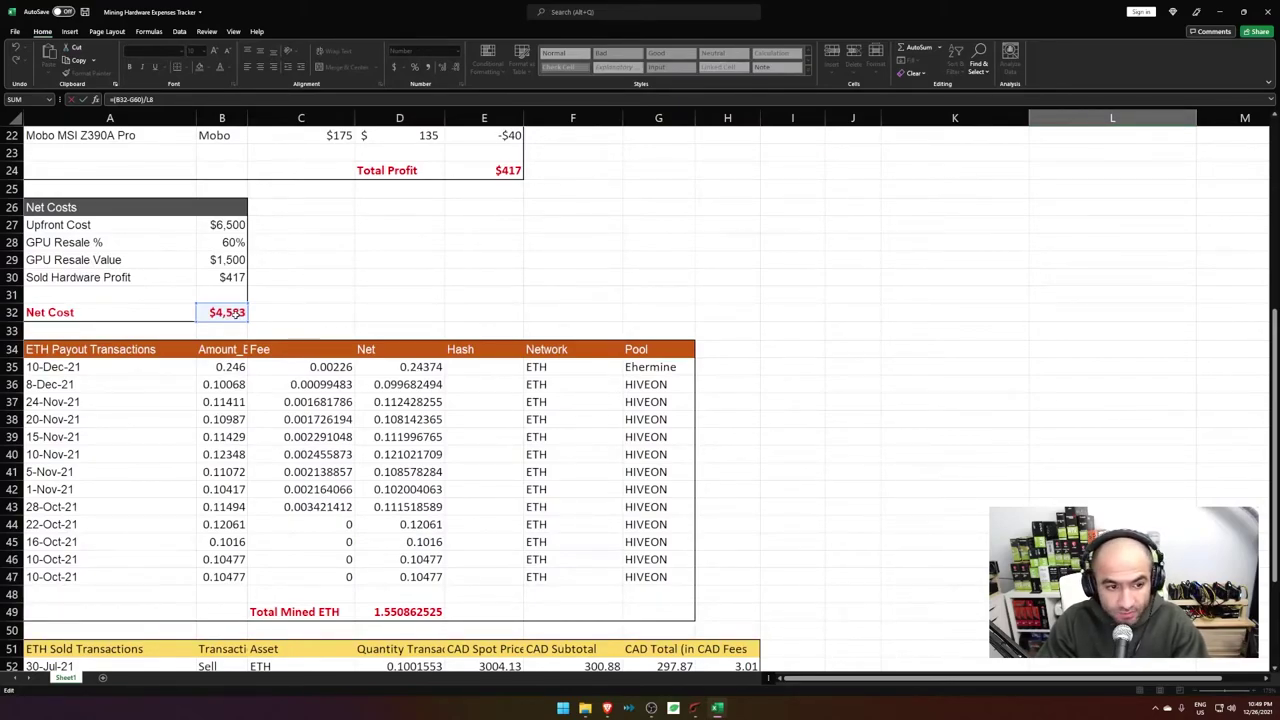
scroll(233, 313, down, 6)
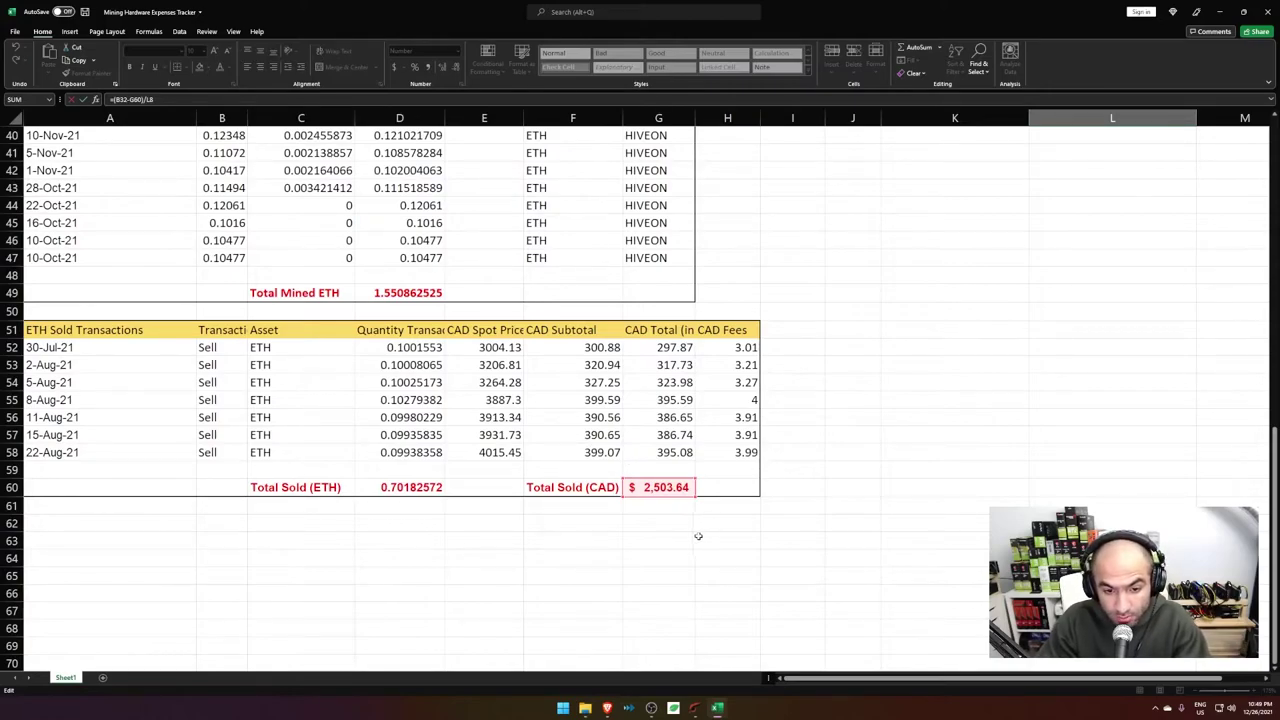
scroll(698, 537, up, 2)
scroll(770, 515, up, 11)
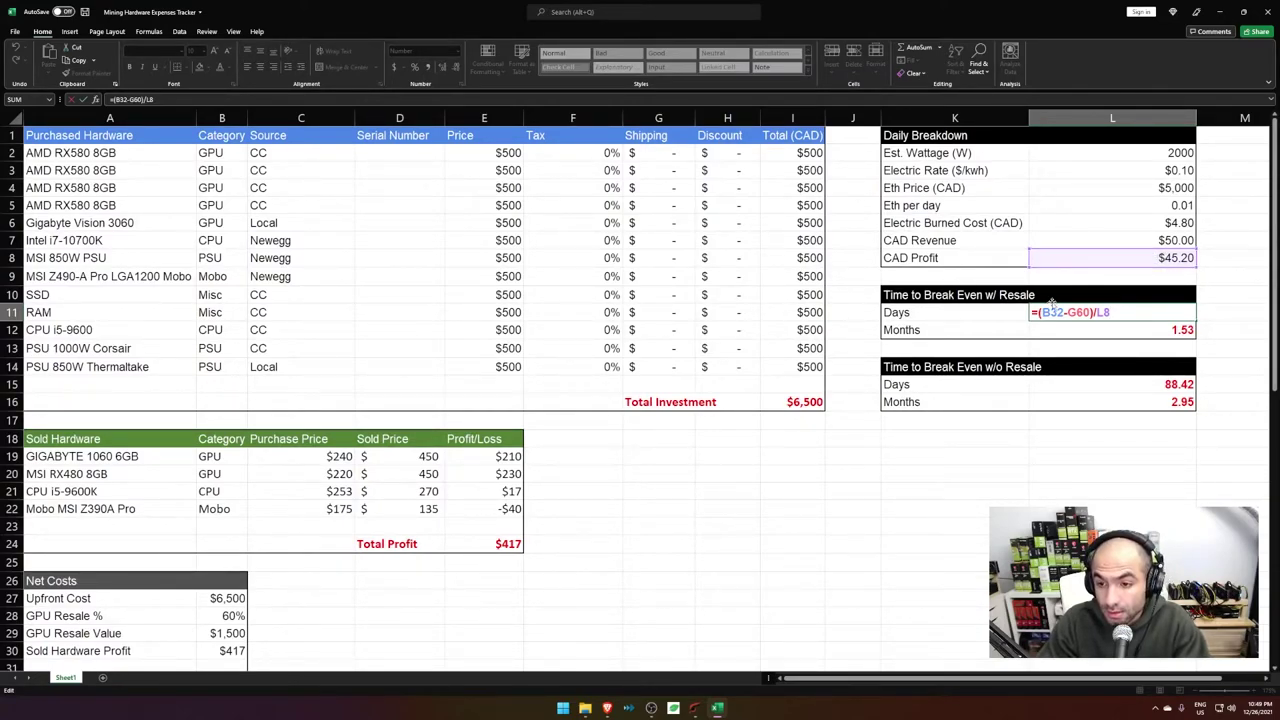
key(ctrl+Return)
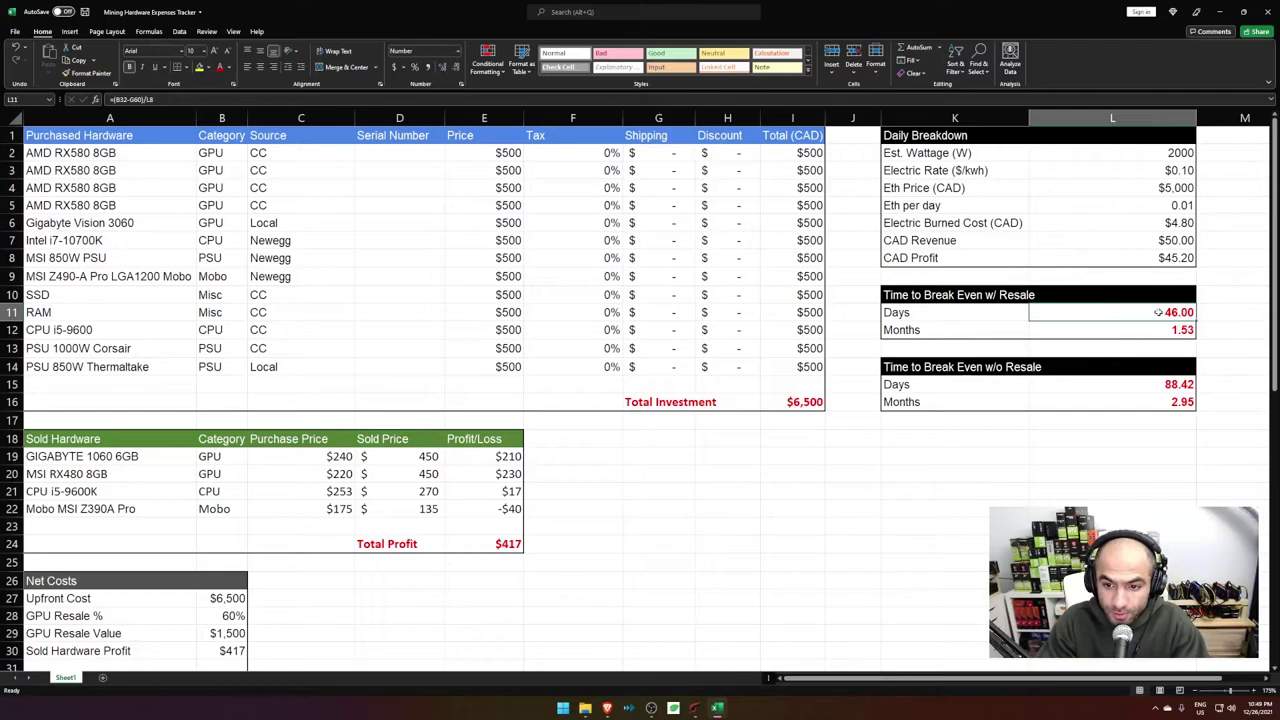
Step: Add the Sold Hardware Profit in B30 to the Days formula without resale, making L15 =(I16+B30-G60)/L8
double_click(1112, 384)
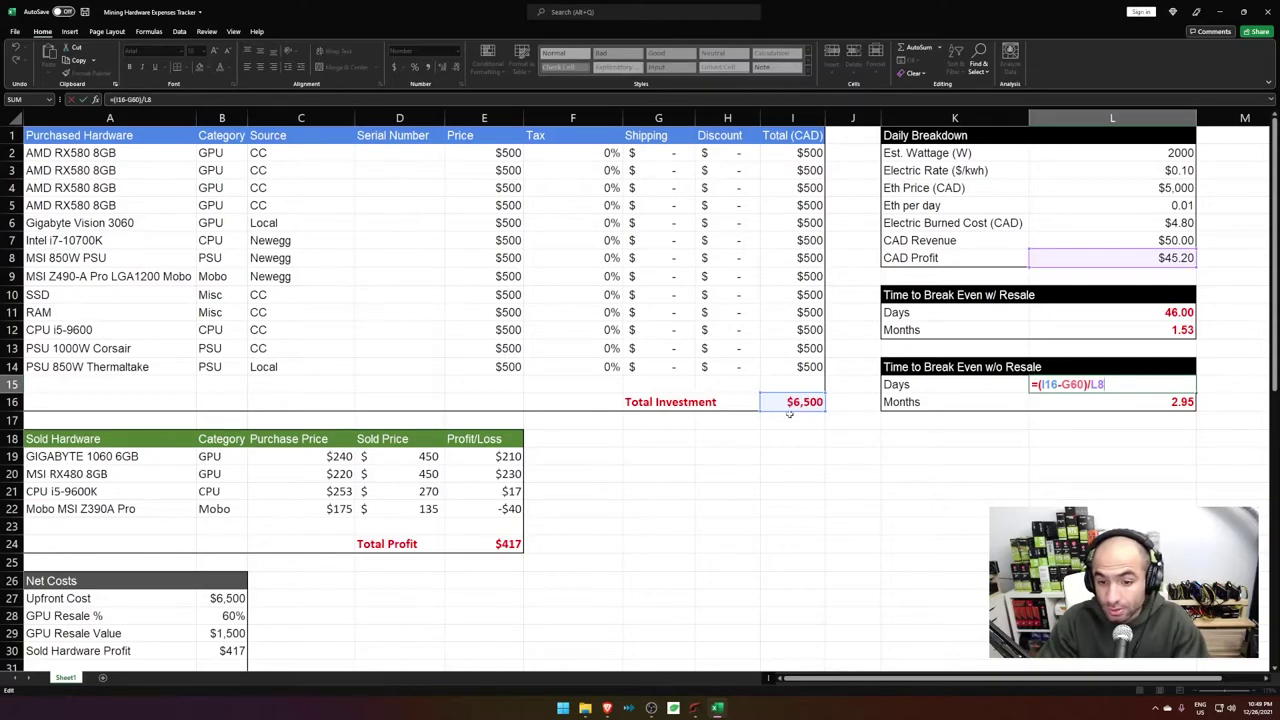
scroll(700, 465, down, 3)
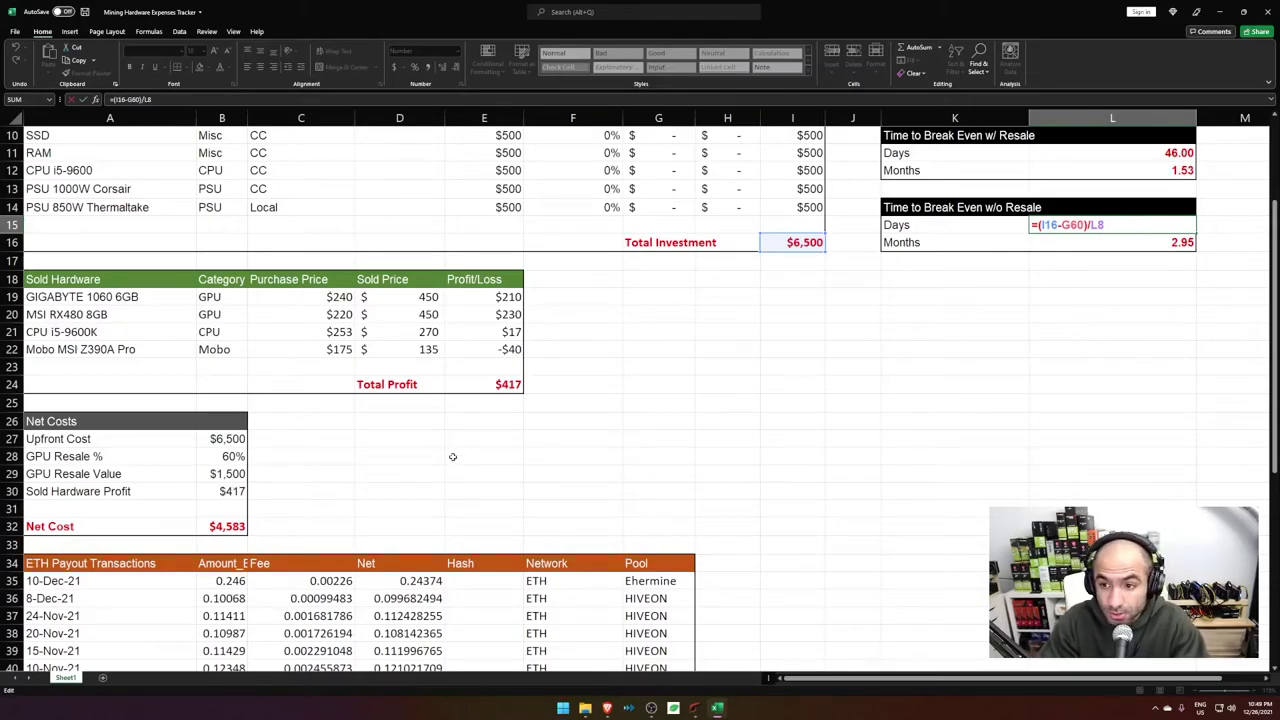
scroll(787, 417, up, 1)
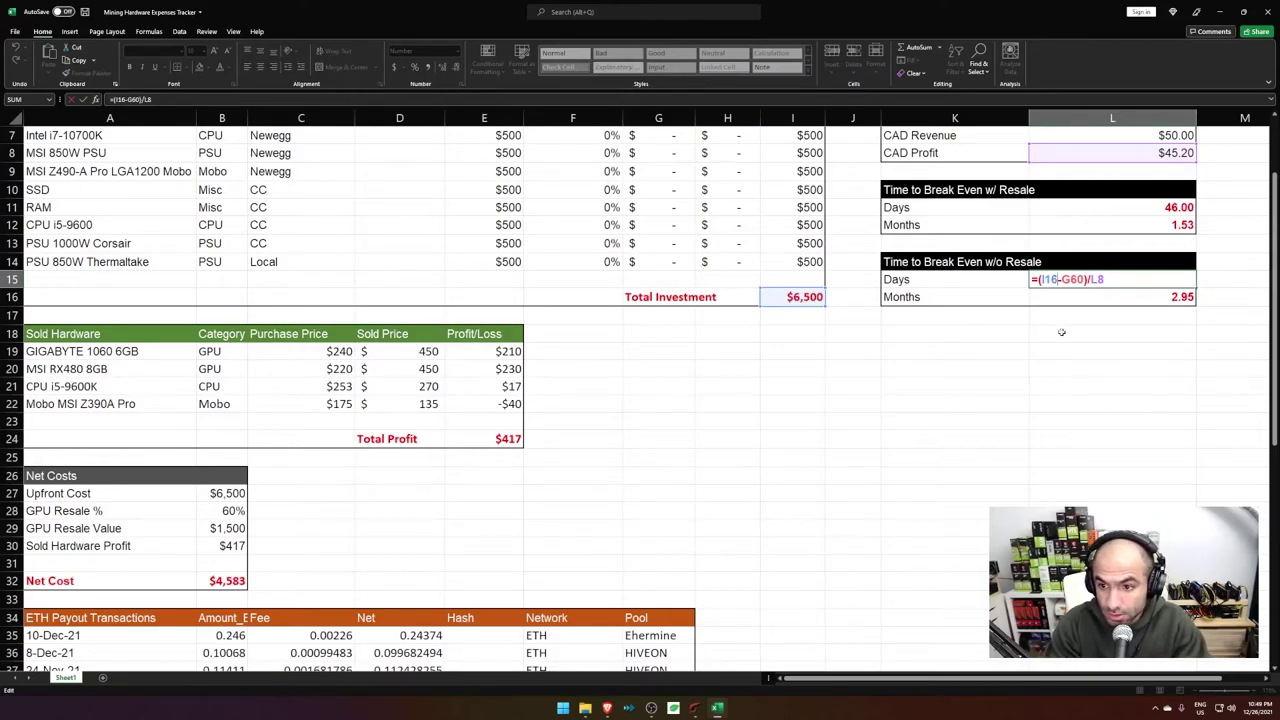
text(+)
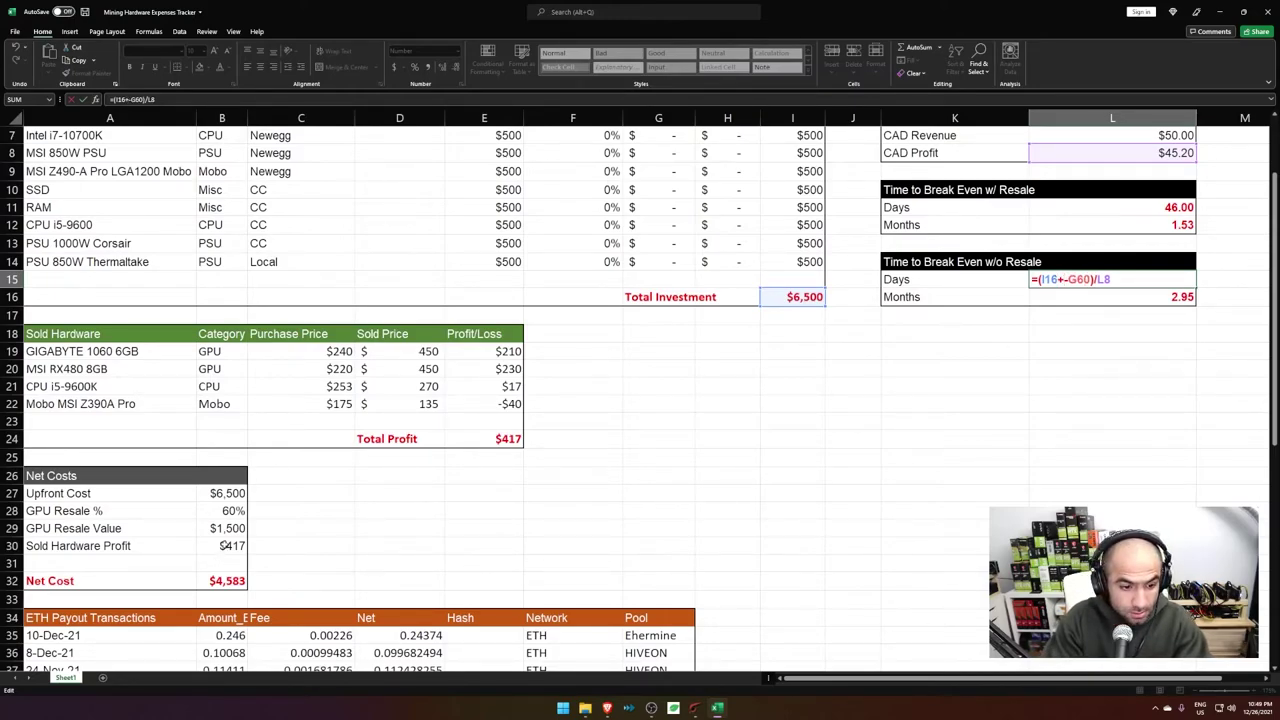
click(222, 548)
key(Return)
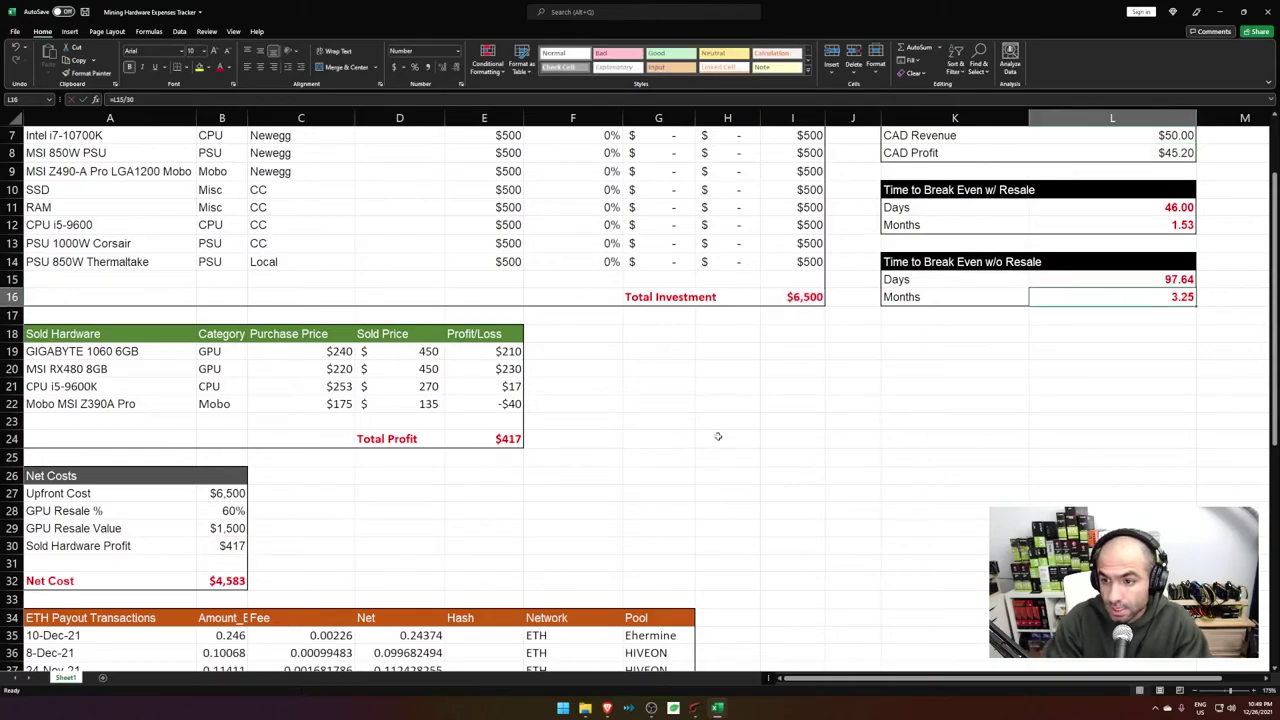
Step: Subtract B30 instead of adding it in the Days formula without resale, making L15 =(I16-B30-G60)/L8
double_click(1094, 281)
key(Escape)
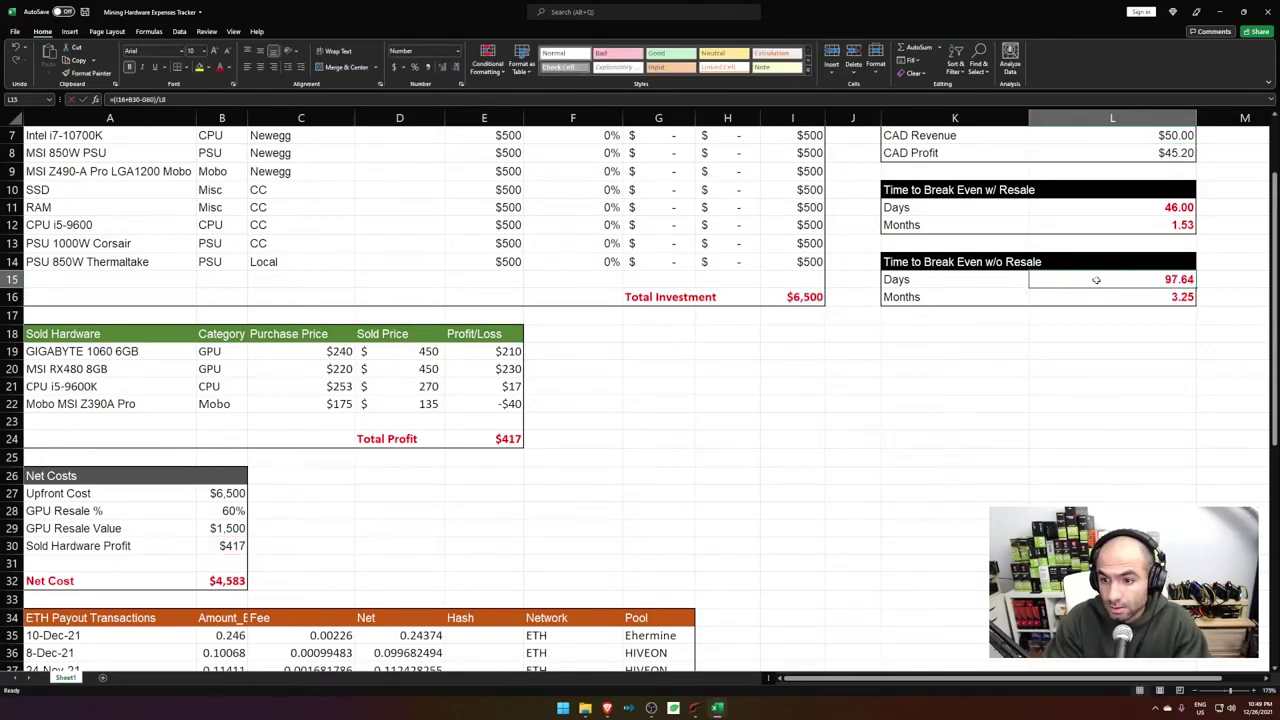
double_click(1096, 280)
key(BackSpace)
text(-)
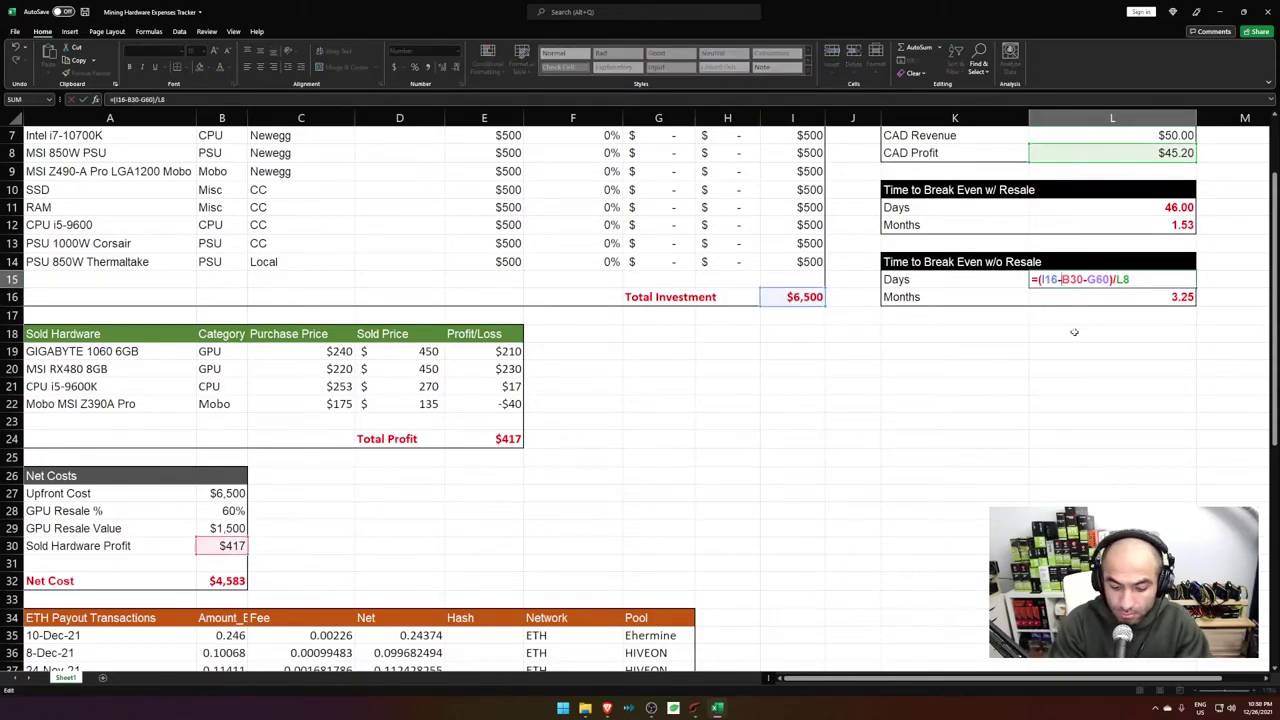
key(Return)
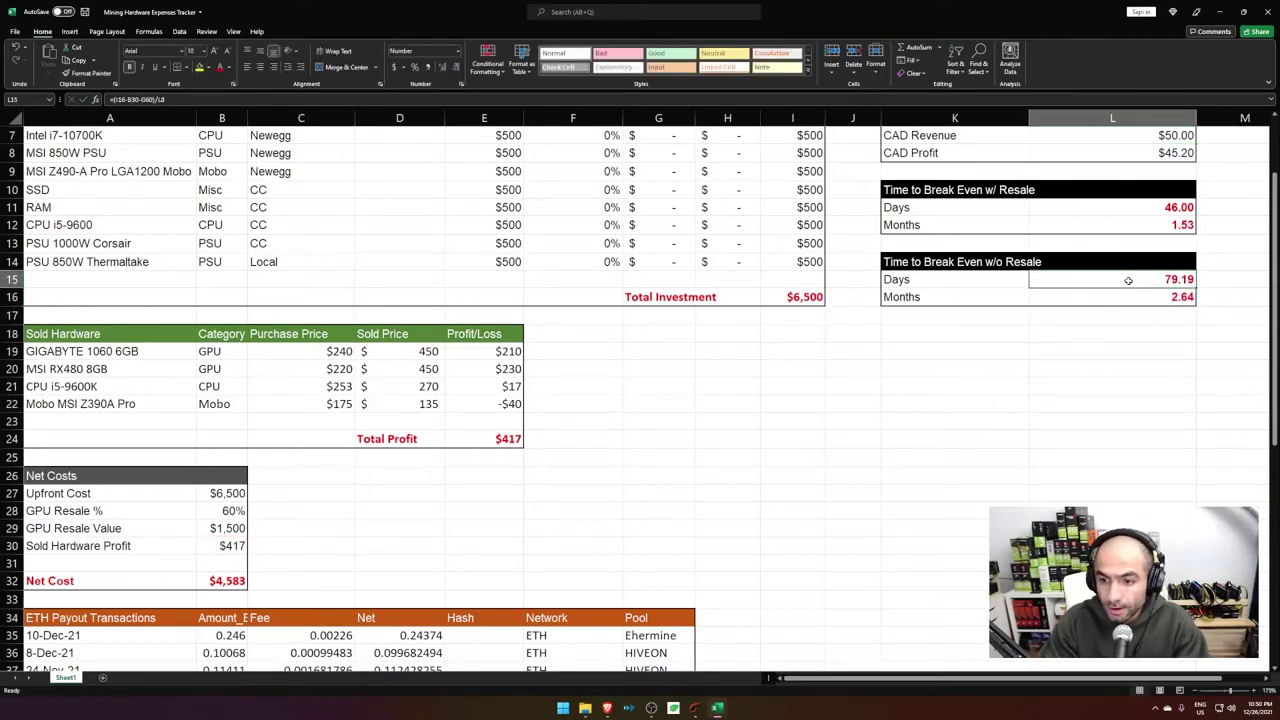
Step: Replace B30 with the Sold Hardware Total Profit cell E24 in the L15 formula, making it =(I16-E24-G60)/L8
double_click(1062, 283)
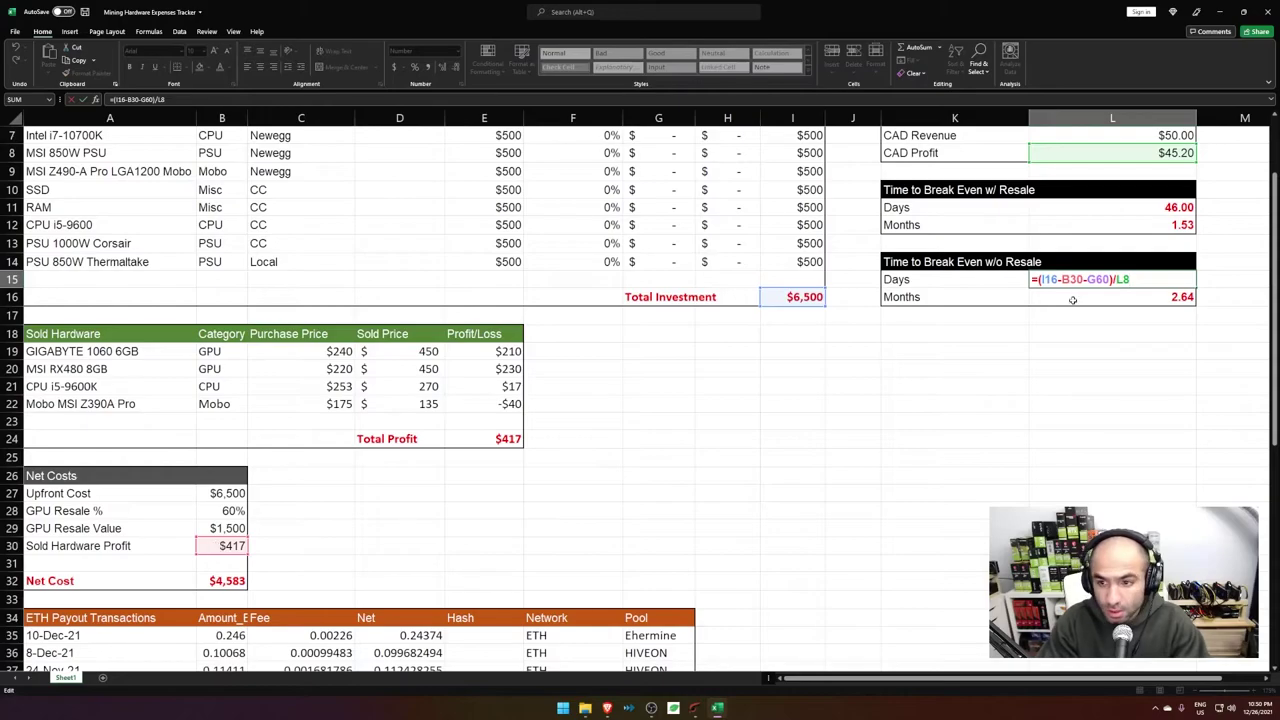
drag(1057, 280, 1083, 280)
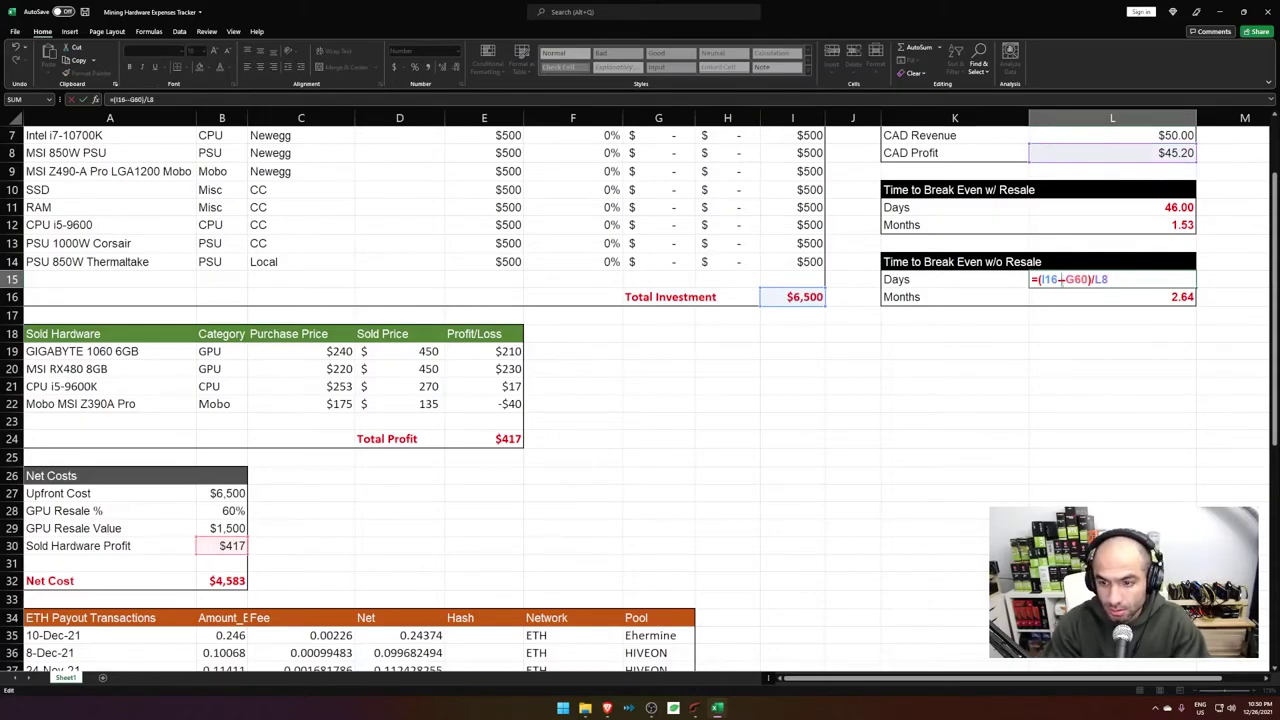
click(497, 440)
key(Return)
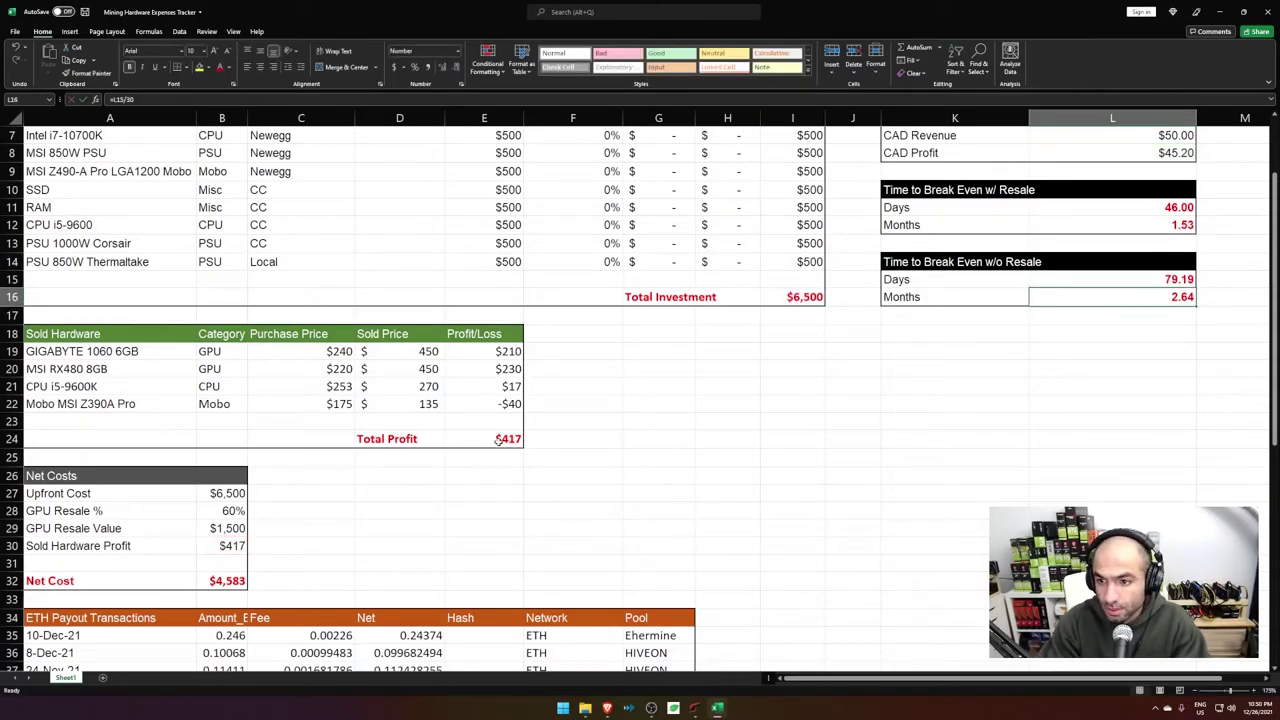
Step: Check the L15 formula's references to Total Investment, Total Profit, Total Sold (CAD) and CAD Profit
double_click(1086, 283)
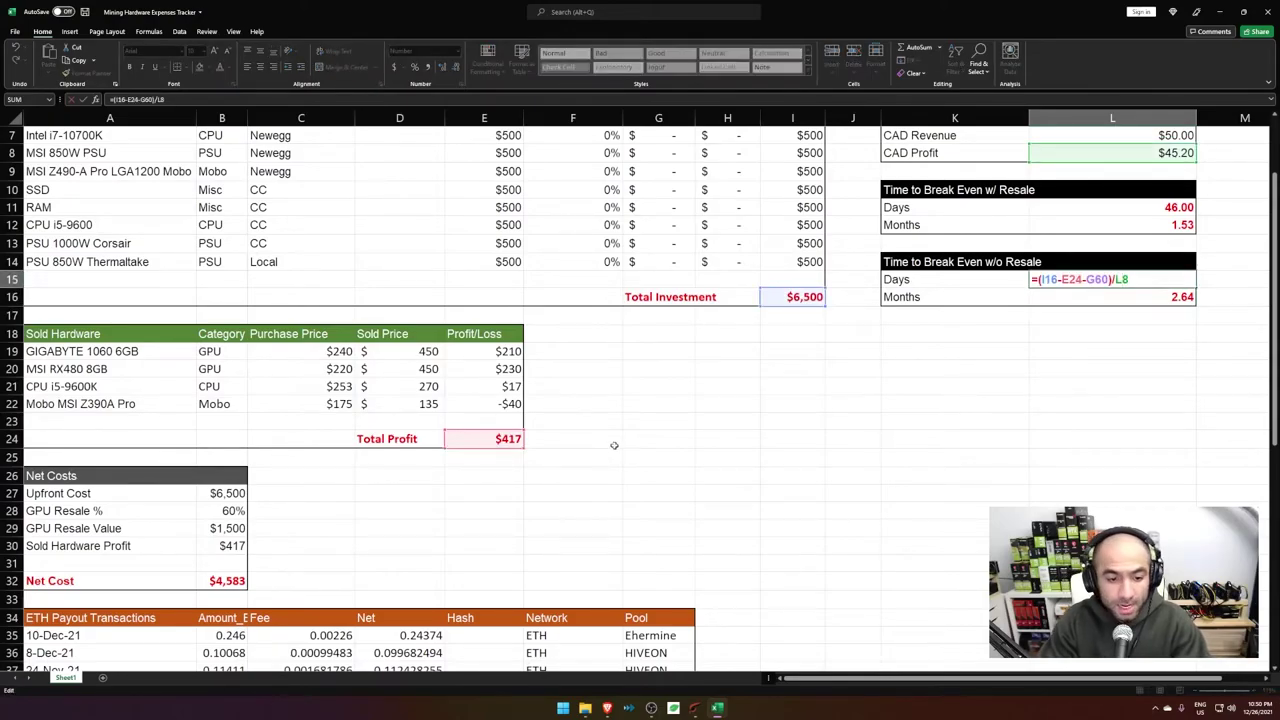
scroll(860, 440, down, 11)
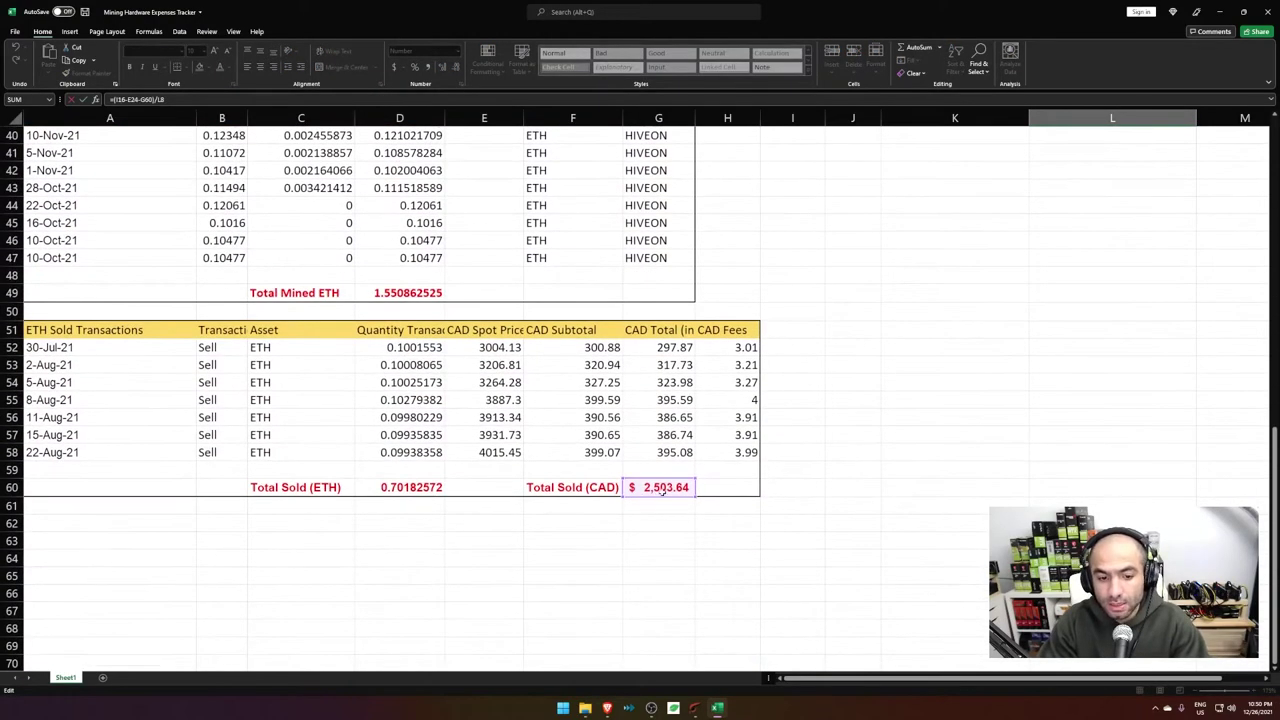
scroll(996, 441, up, 13)
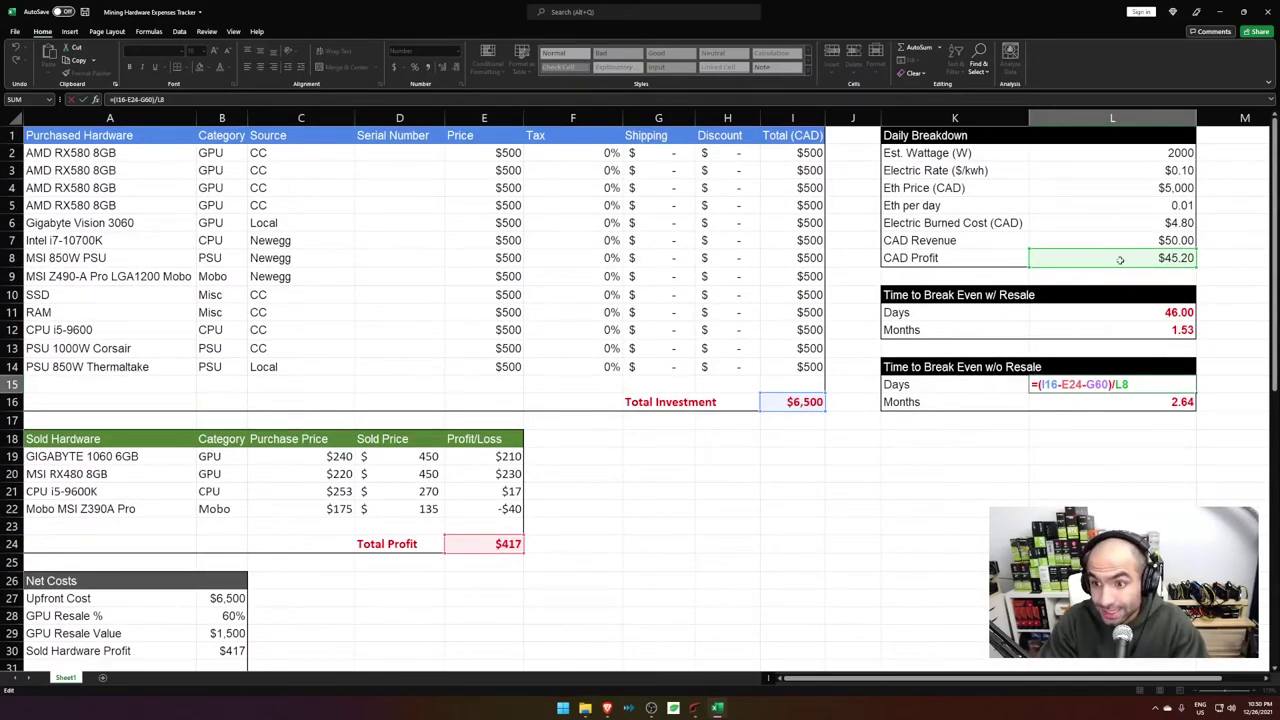
key(ctrl+Return)
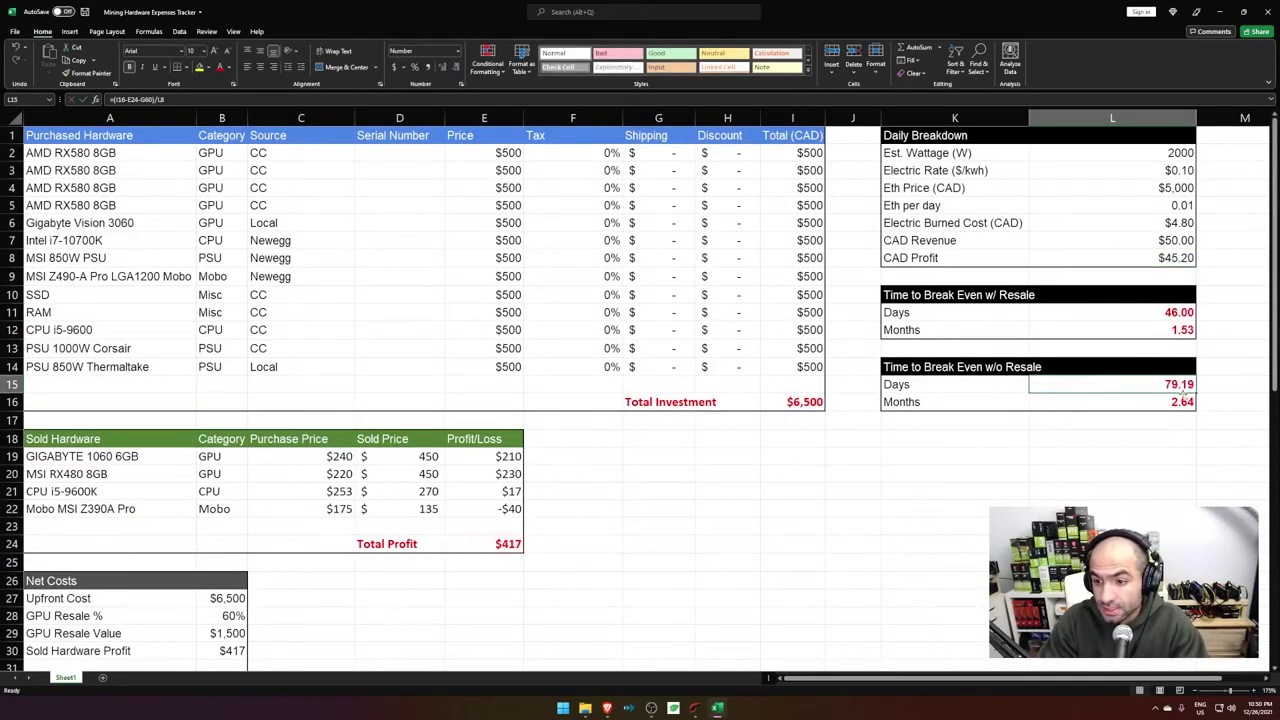
Step: Compare the break-even days with and without resale, and look over the Net Costs and ETH payout sections
click(1158, 313)
click(1160, 384)
click(1158, 313)
click(1160, 384)
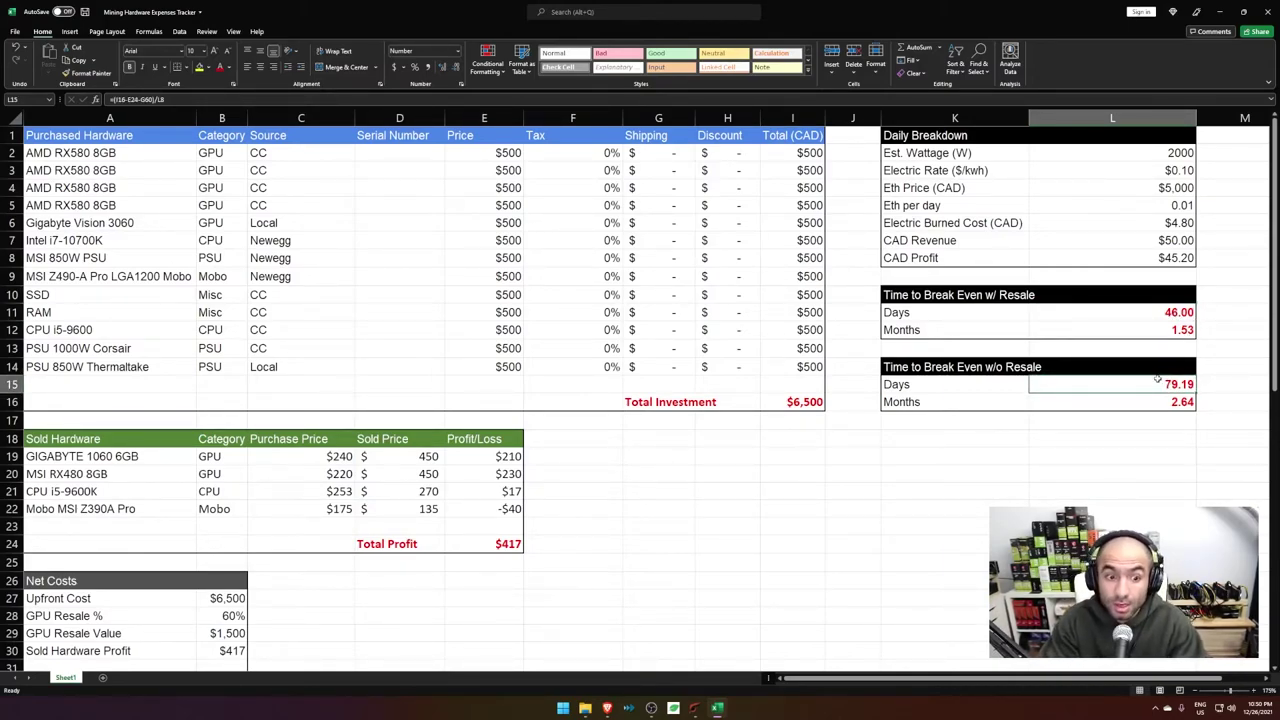
scroll(460, 428, down, 8)
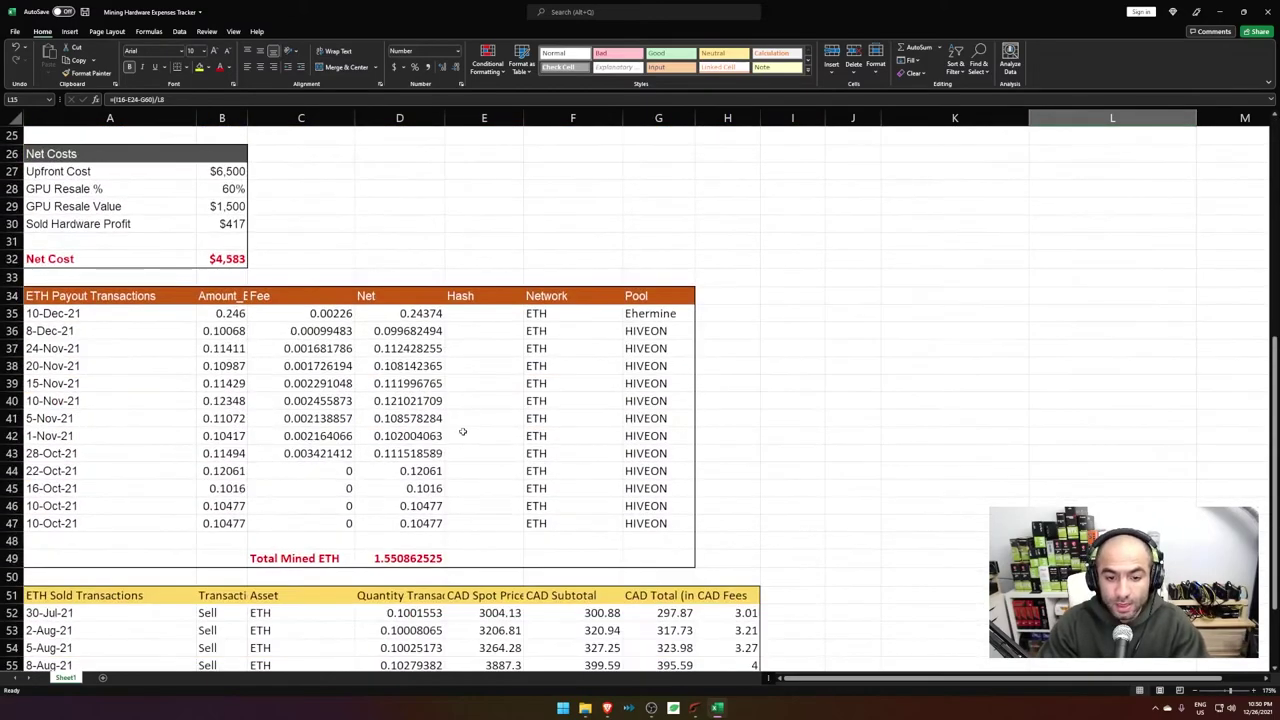
scroll(463, 431, up, 8)
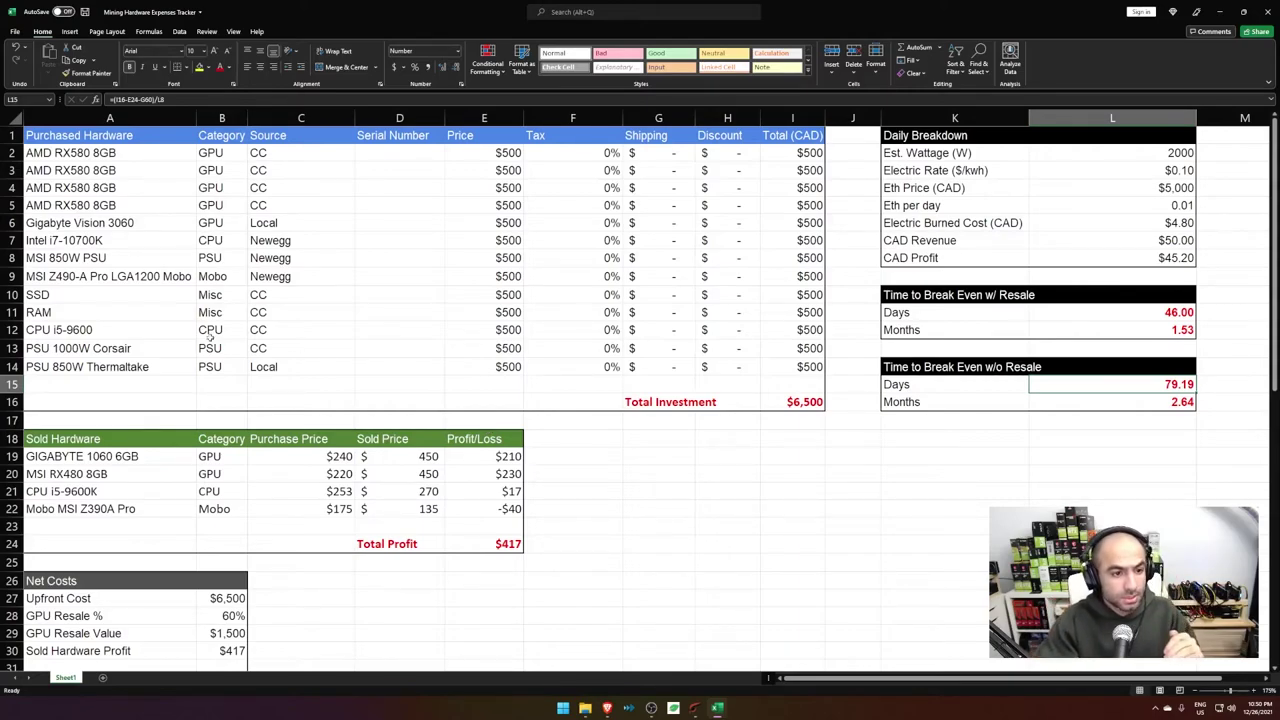
Step: Review the purchased hardware prices and the electric rate, wattage and Eth per day inputs in the Daily Breakdown
drag(497, 150, 491, 258)
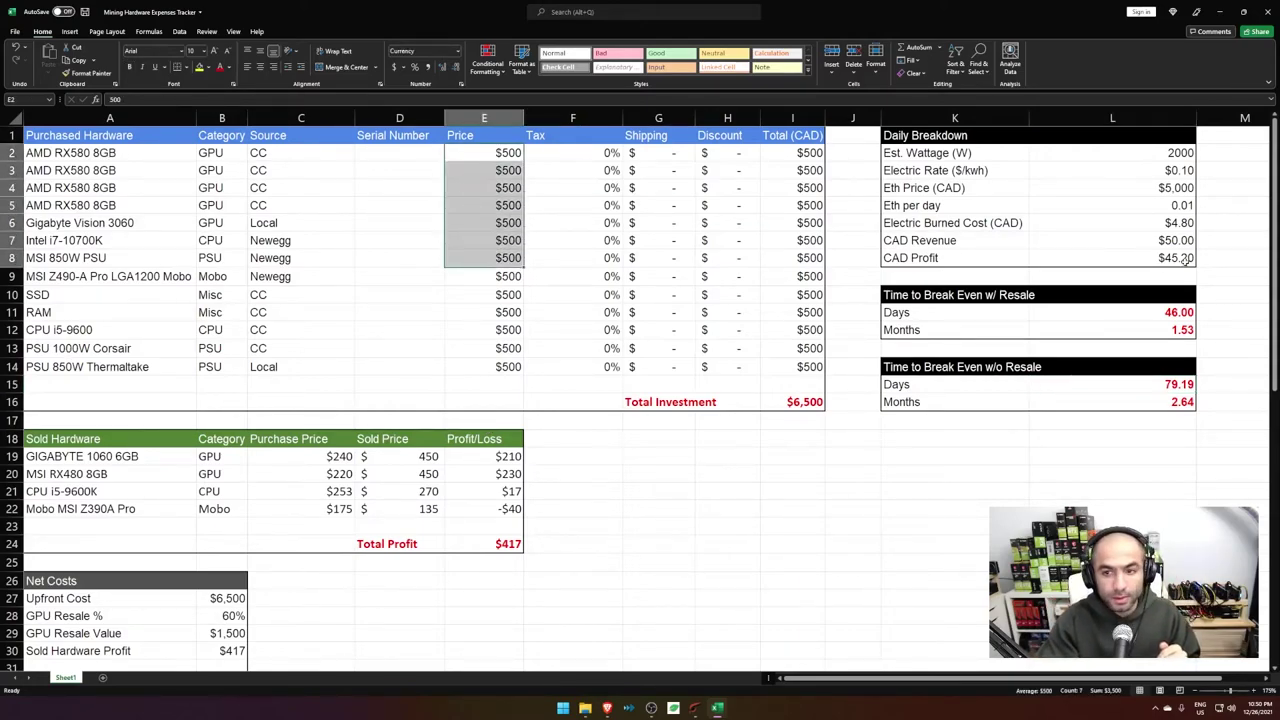
click(1183, 170)
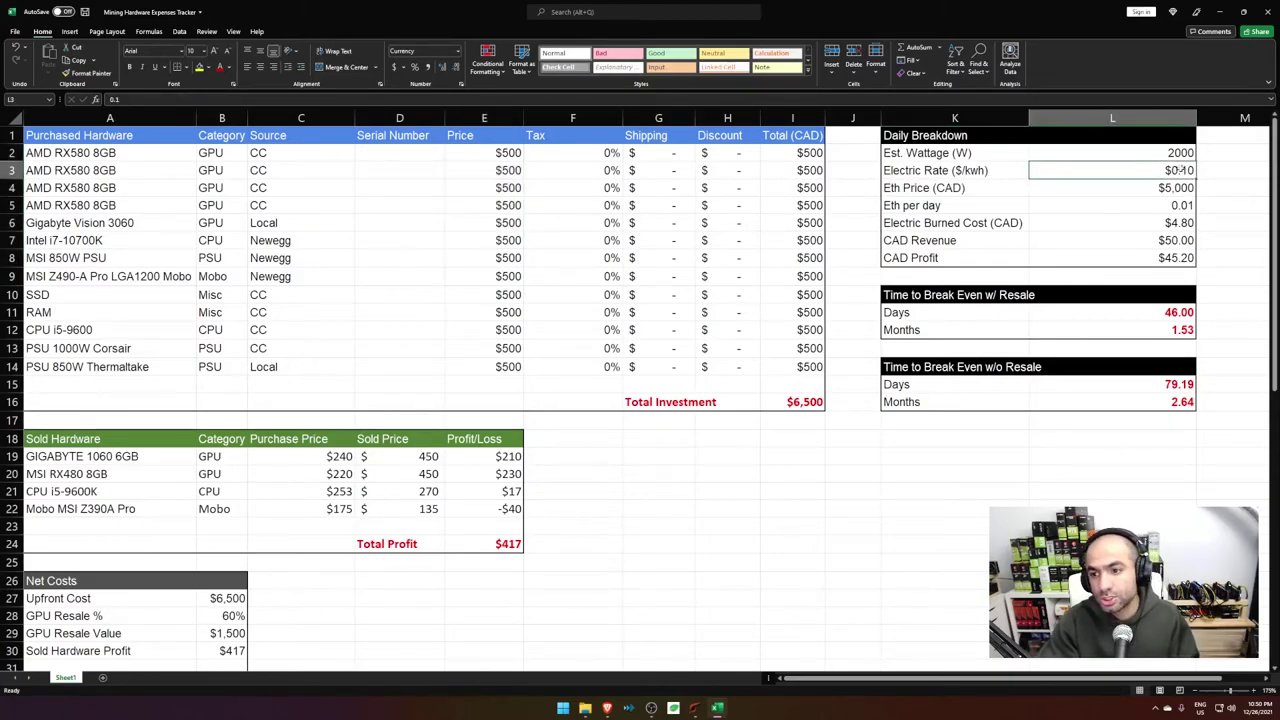
click(1158, 156)
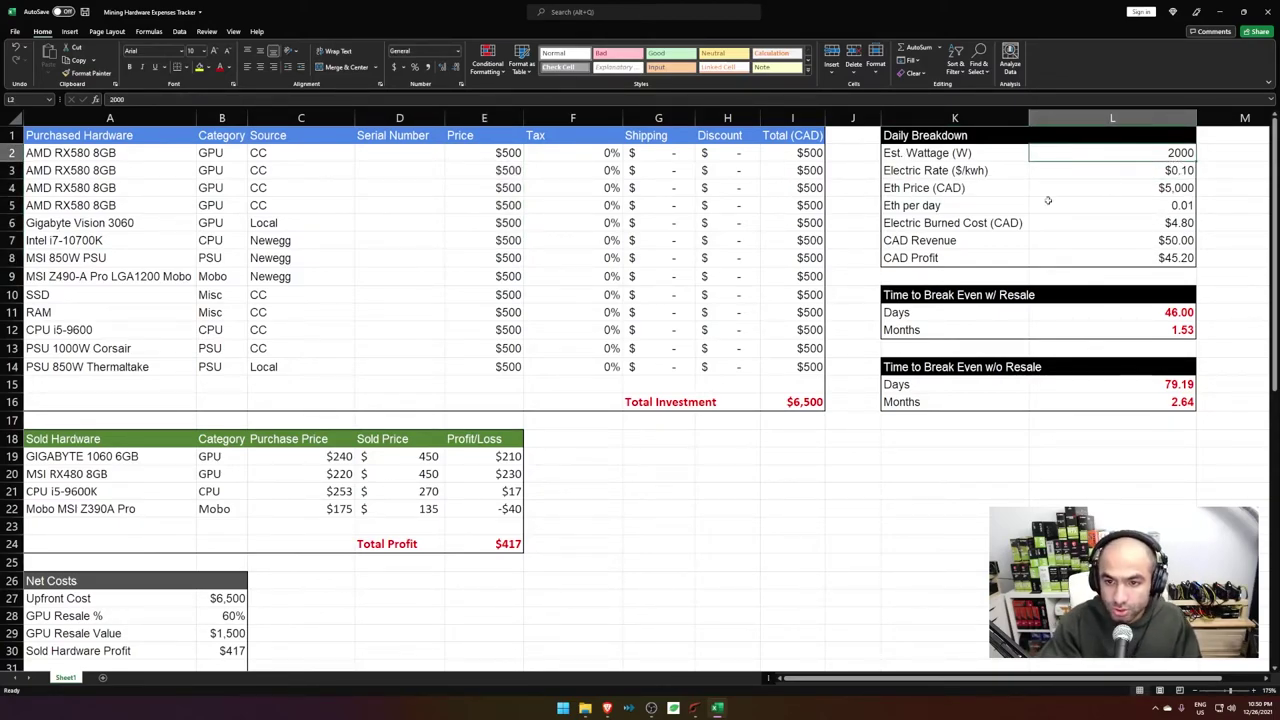
click(1139, 208)
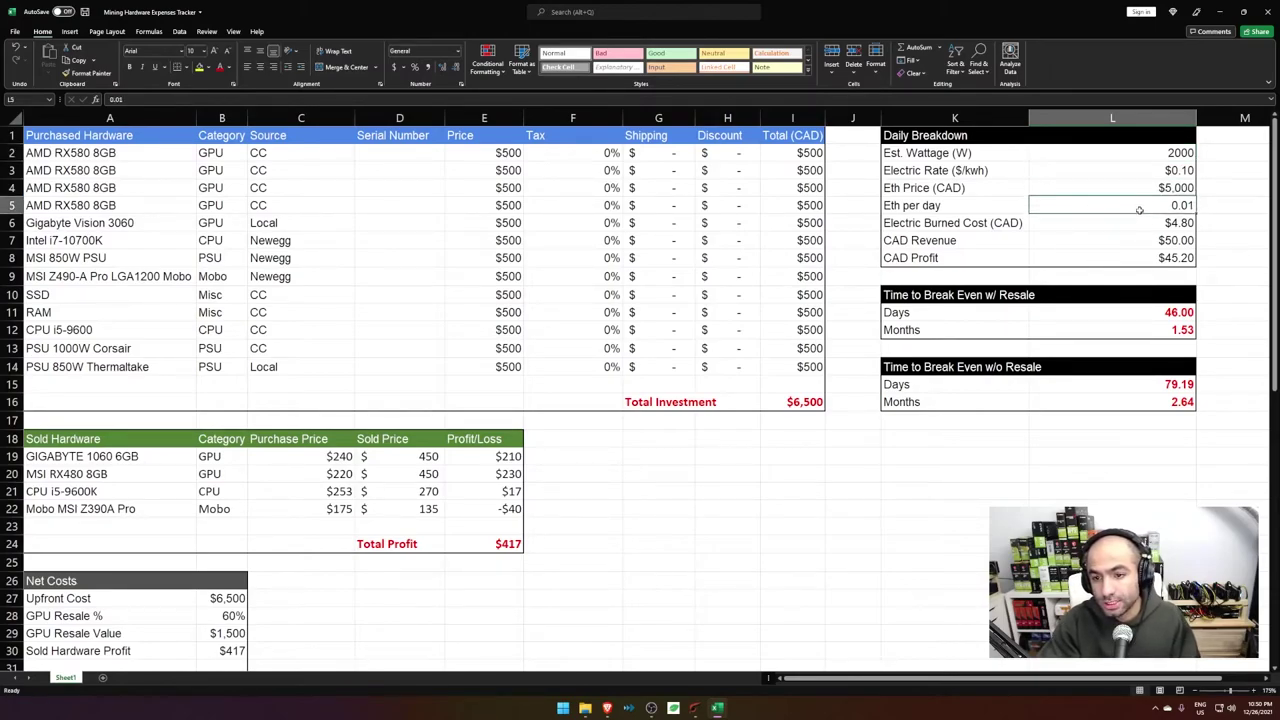
Step: Look over the ETH payout and ETH sold transactions and return to the Purchased Hardware table
scroll(676, 361, down, 9)
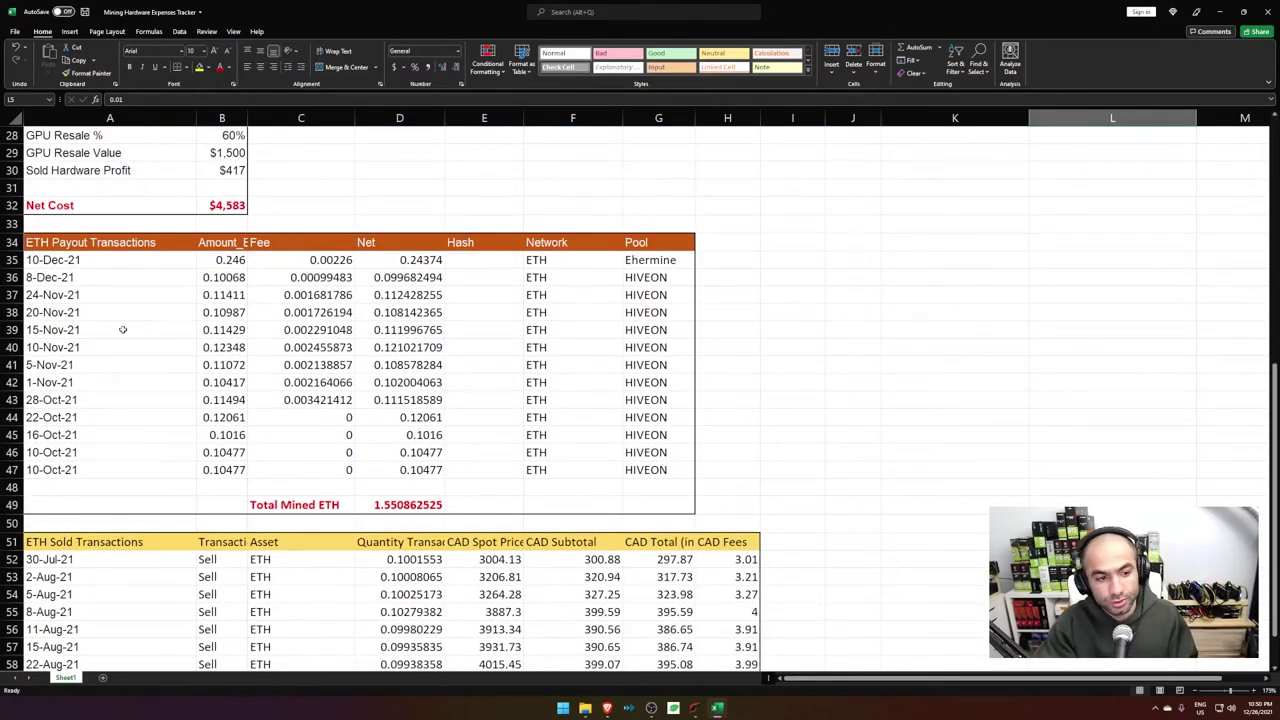
scroll(330, 402, down, 6)
scroll(514, 440, up, 15)
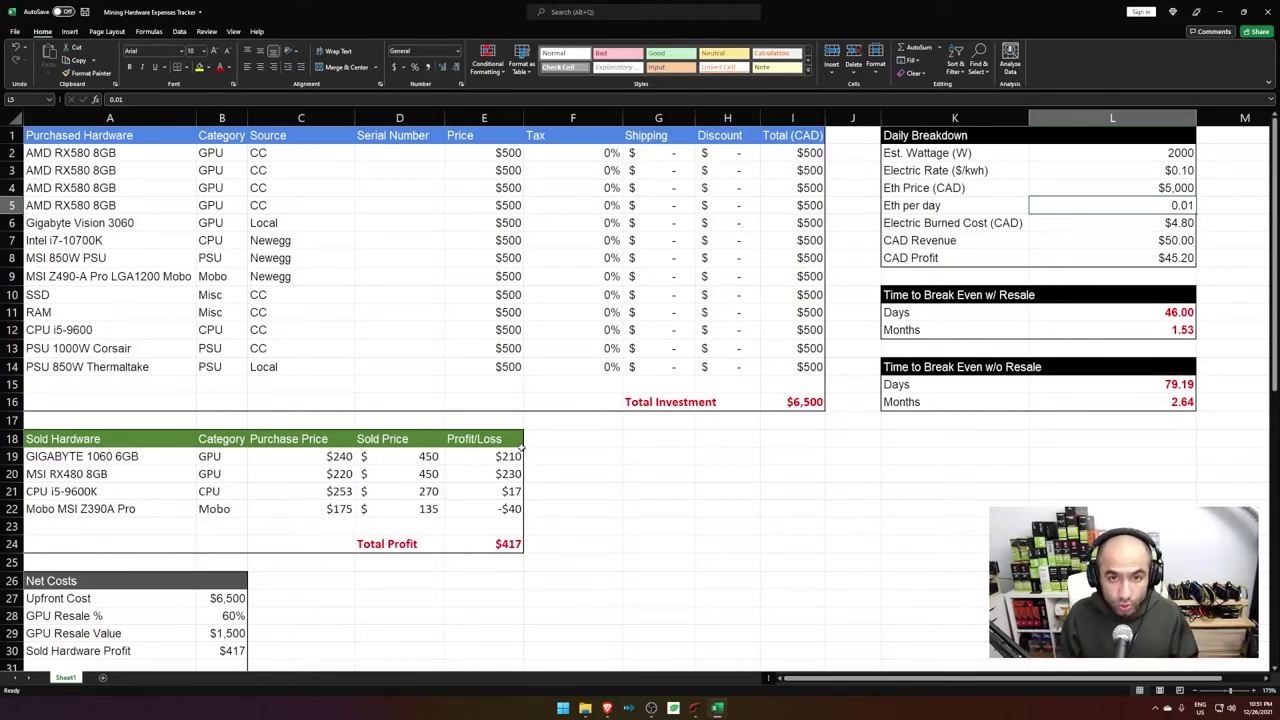
click(248, 223)
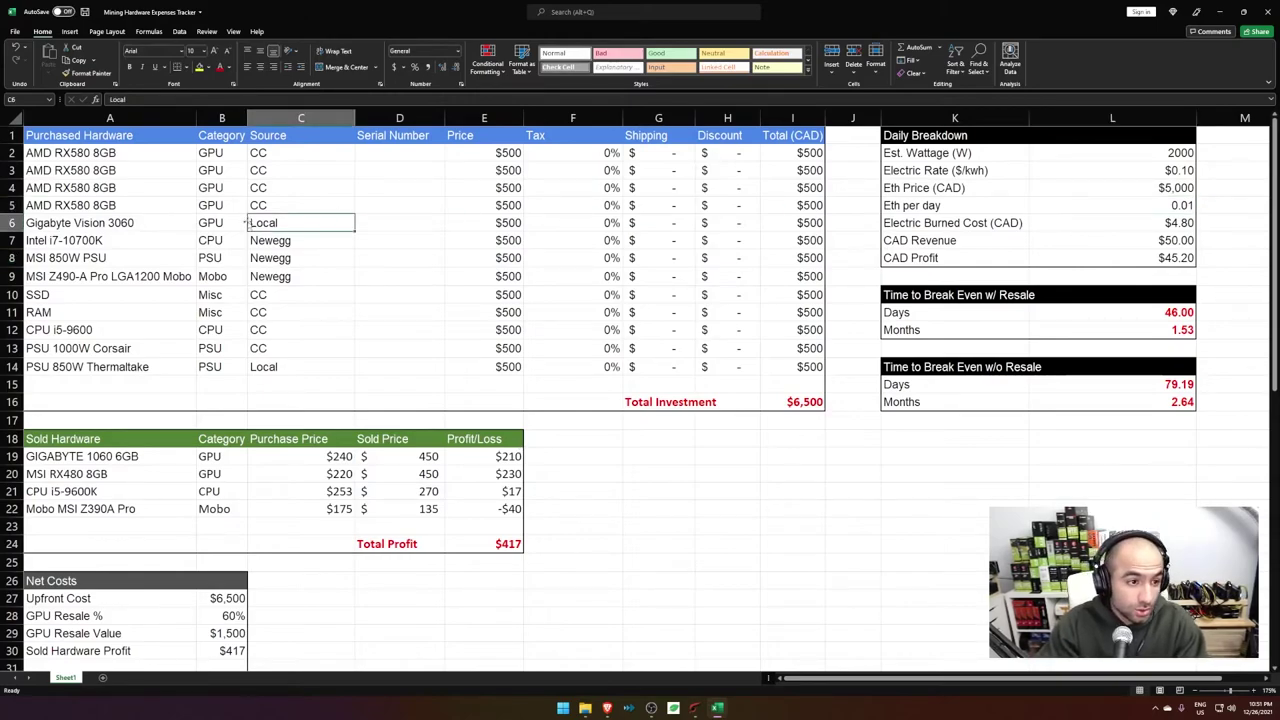